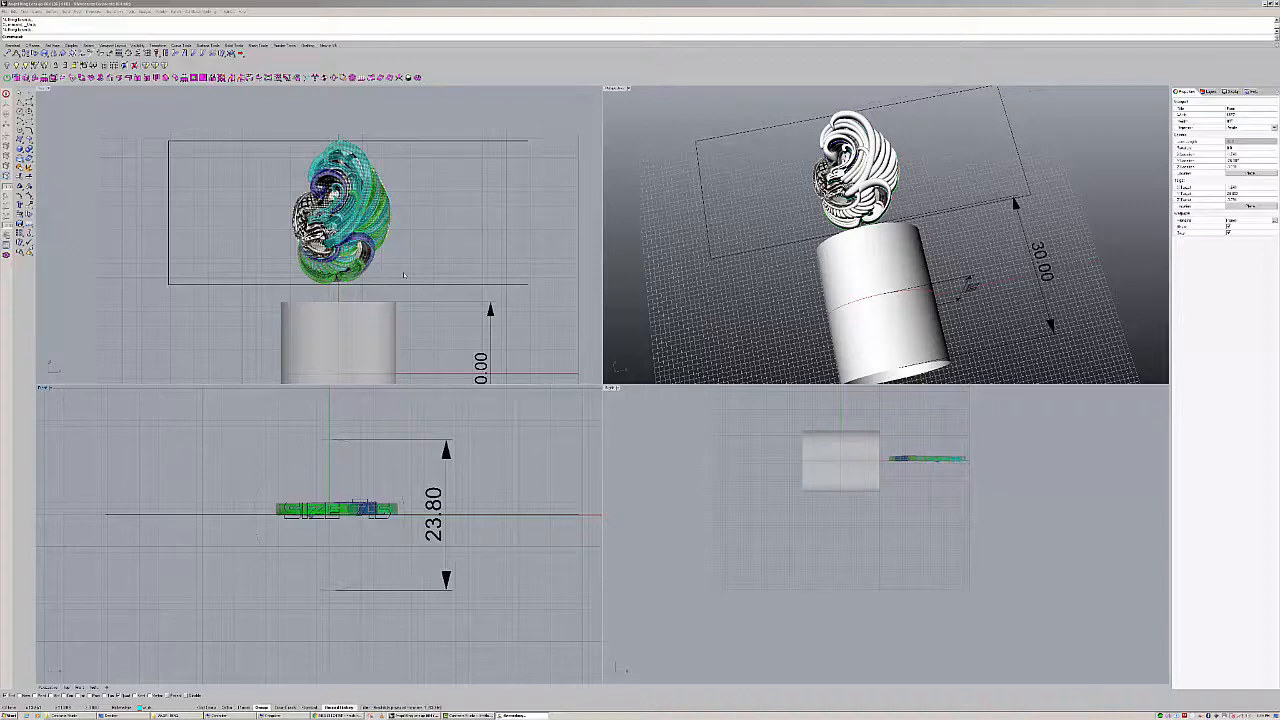
- Delete the existing cylinder below the winged ornament, leaving its base circle
right_click_drag(404, 275, 401, 244)
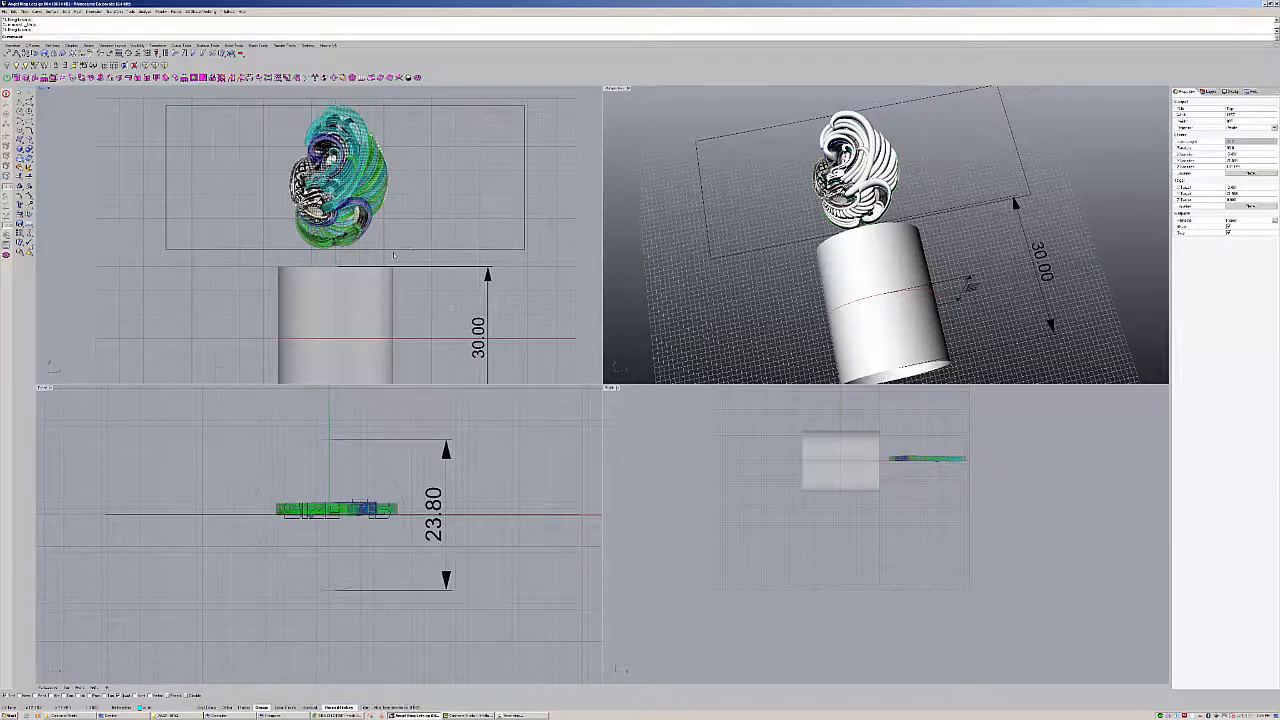
right_click_drag(656, 280, 690, 234)
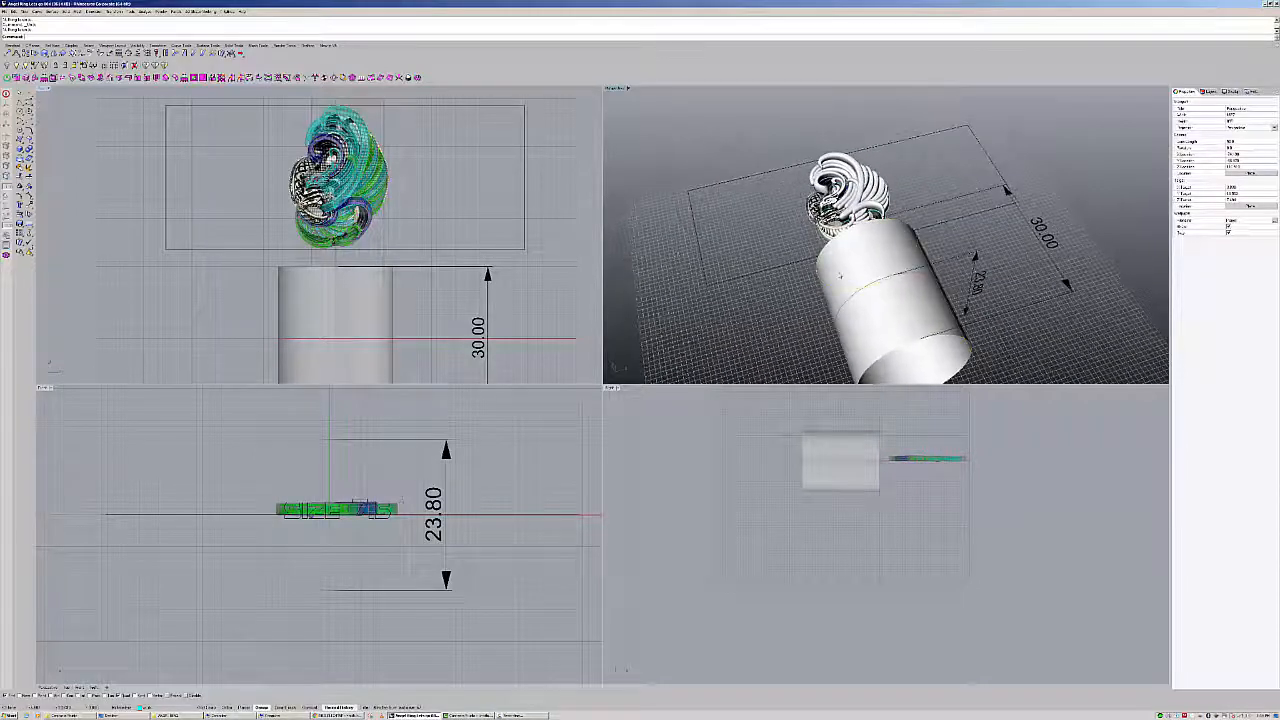
left_click(849, 268)
right_click_drag(851, 268, 822, 309)
key("Delete")
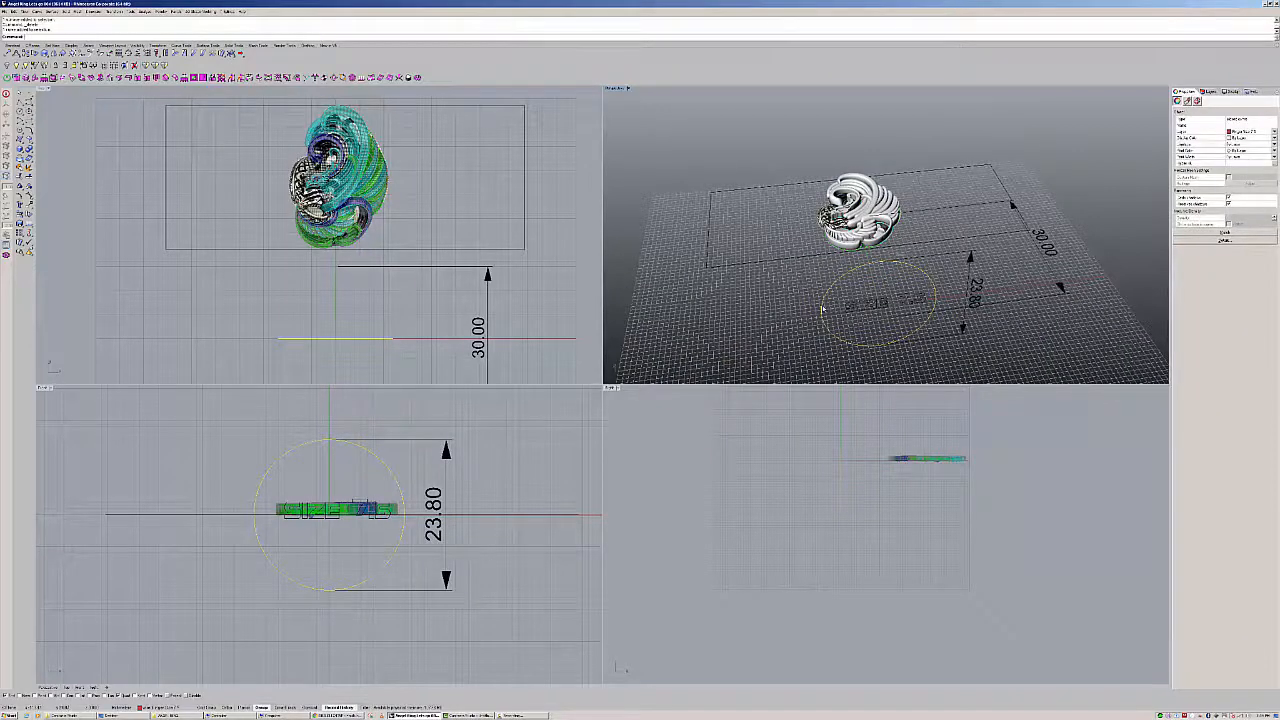
- Extrude the 23.80 mm circle in both directions to form a cylinder matching the 30.00 mm length dimension
right_click(822, 309)
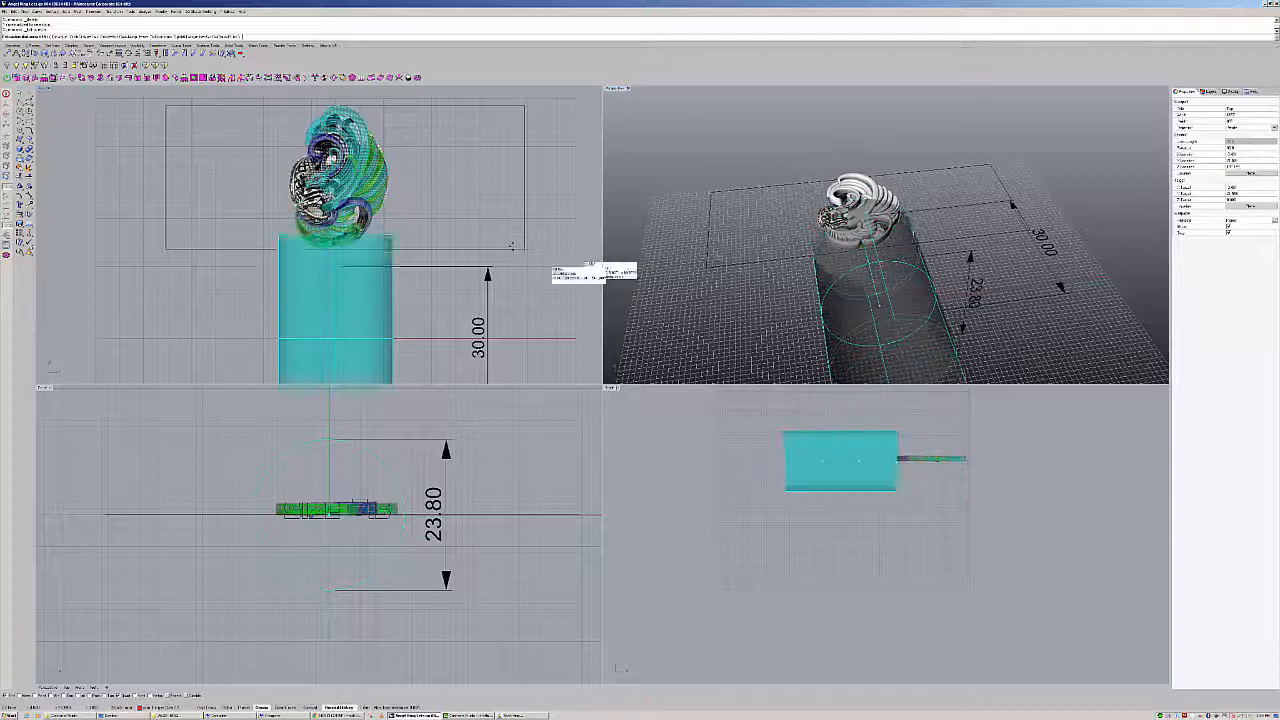
left_click(449, 290)
scroll(453, 300, "down", 2)
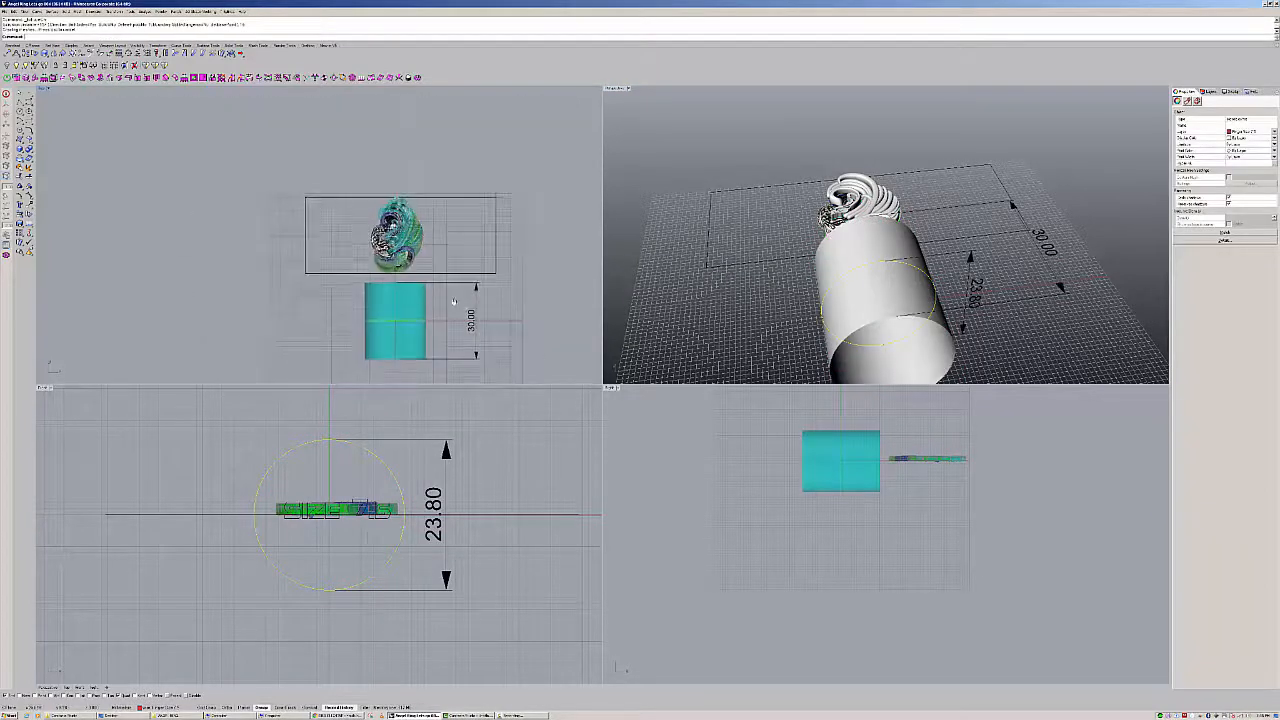
right_click_drag(454, 301, 422, 275)
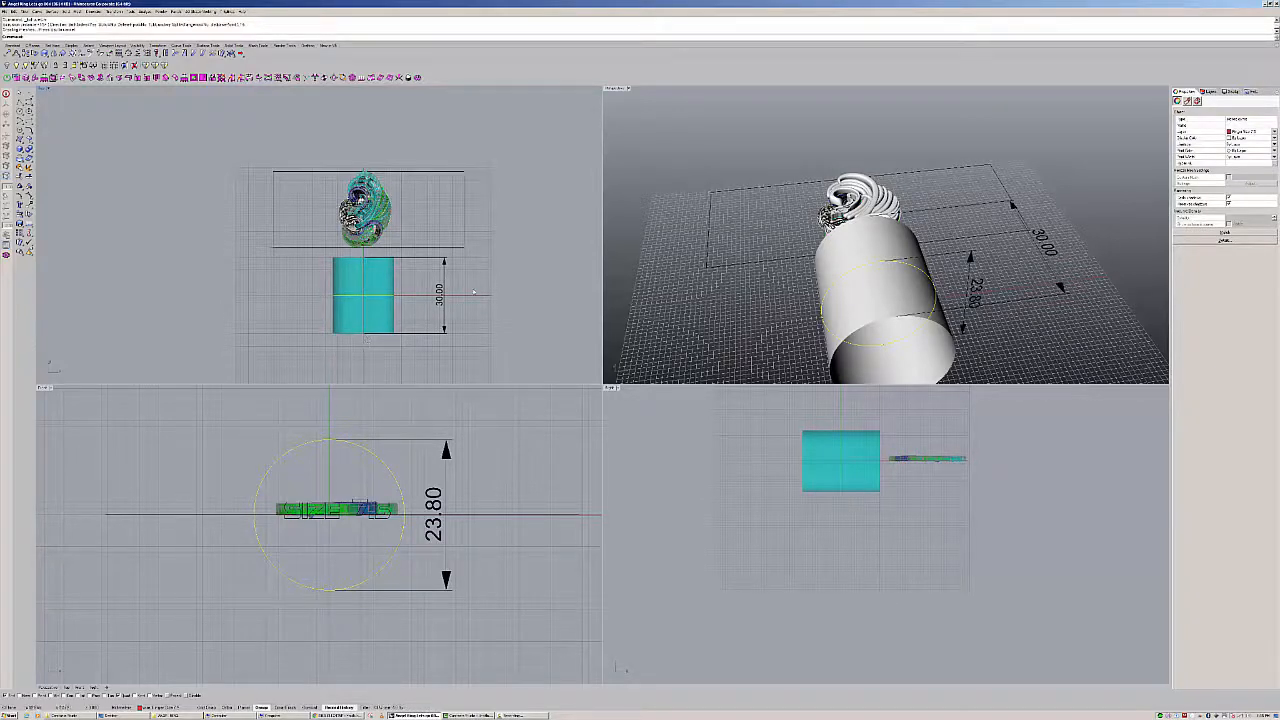
- Create UV curves from the cylinder surface to get its flattened outline, and delete that extra outline
left_click(506, 277)
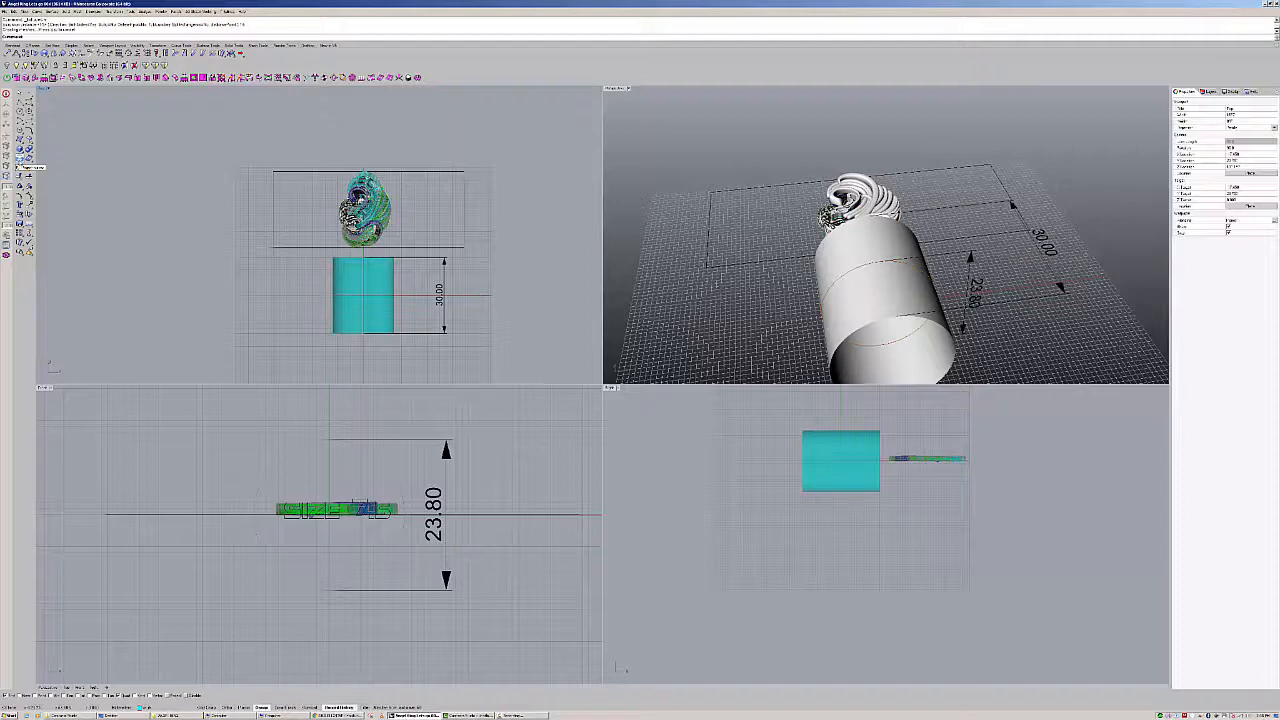
left_click(20, 158)
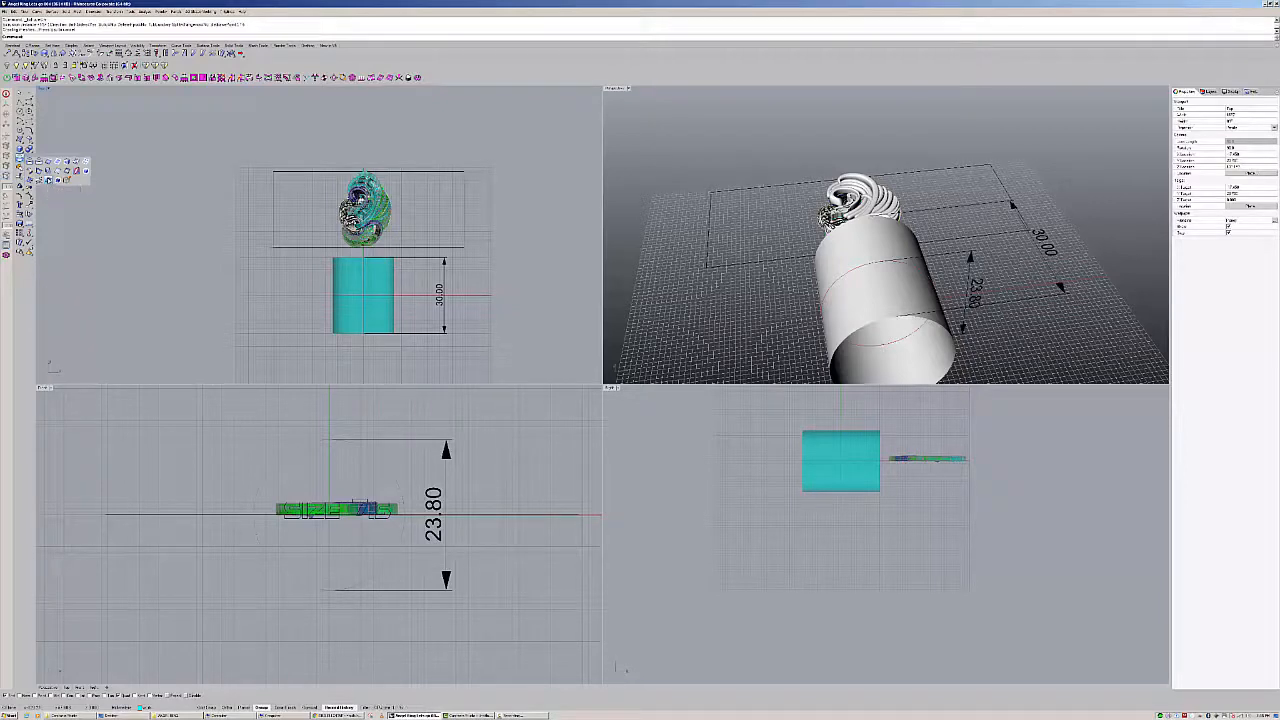
left_click(48, 179)
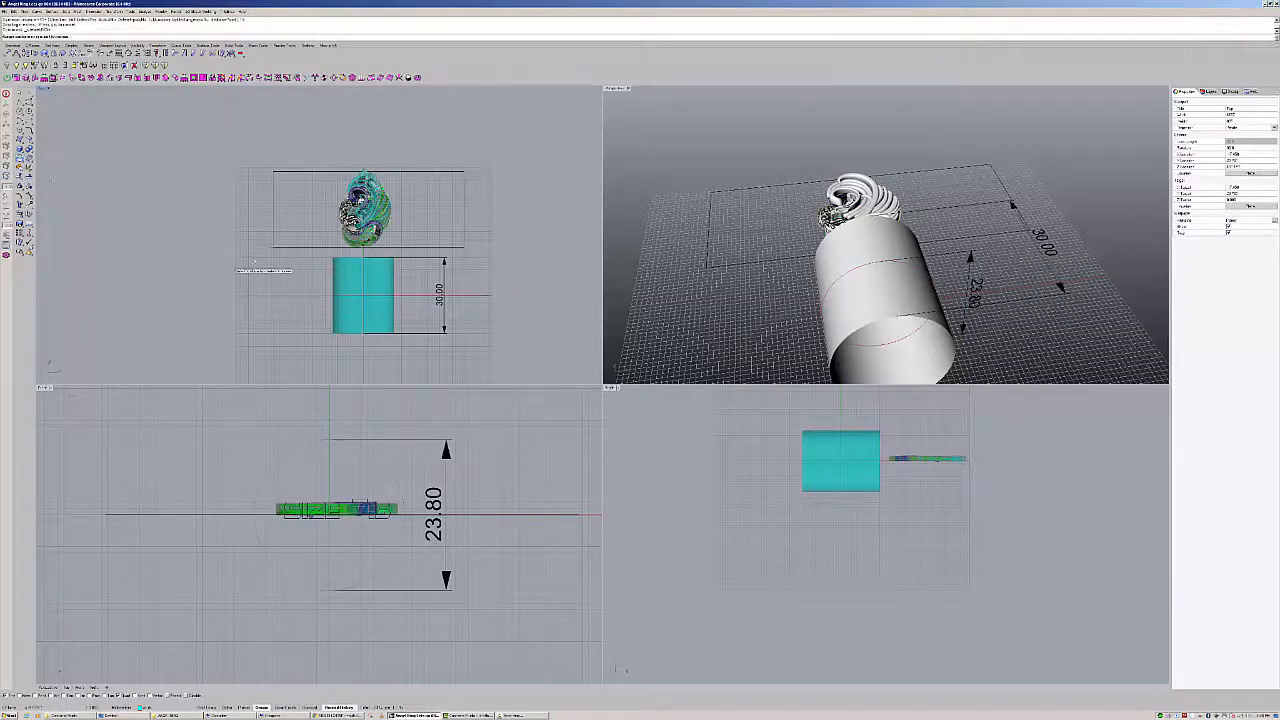
left_click(359, 283)
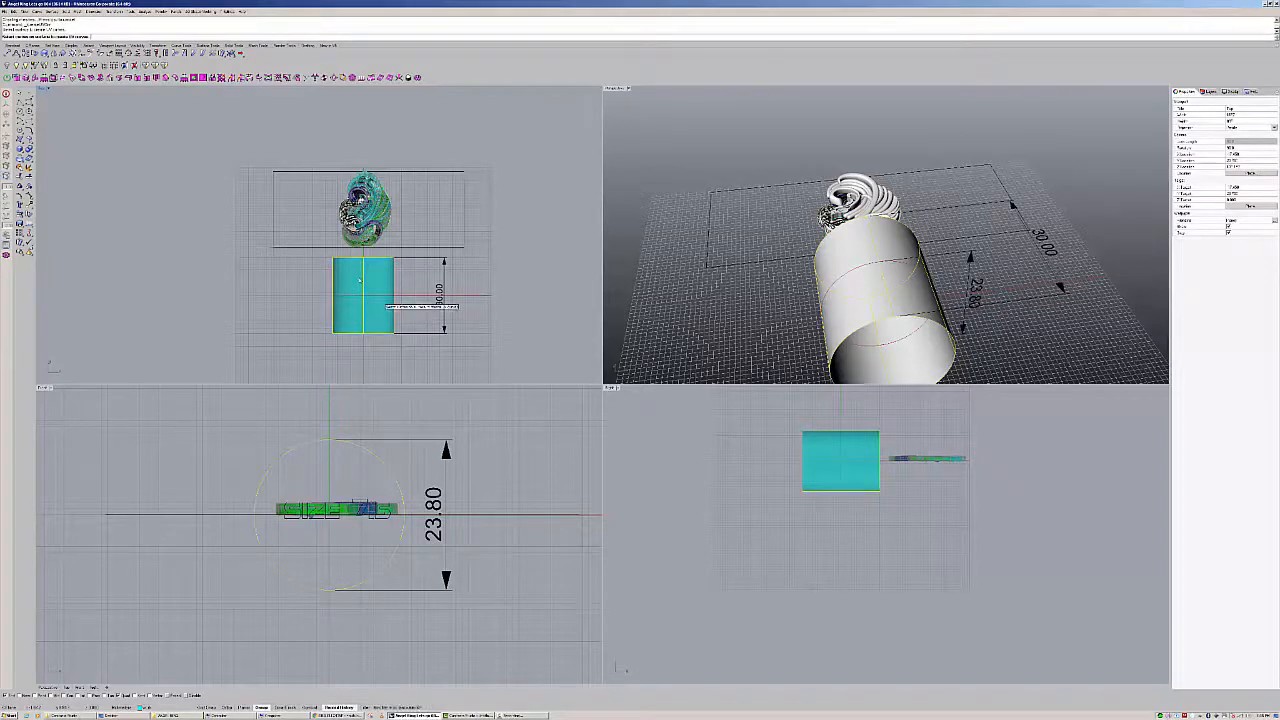
key("Return")
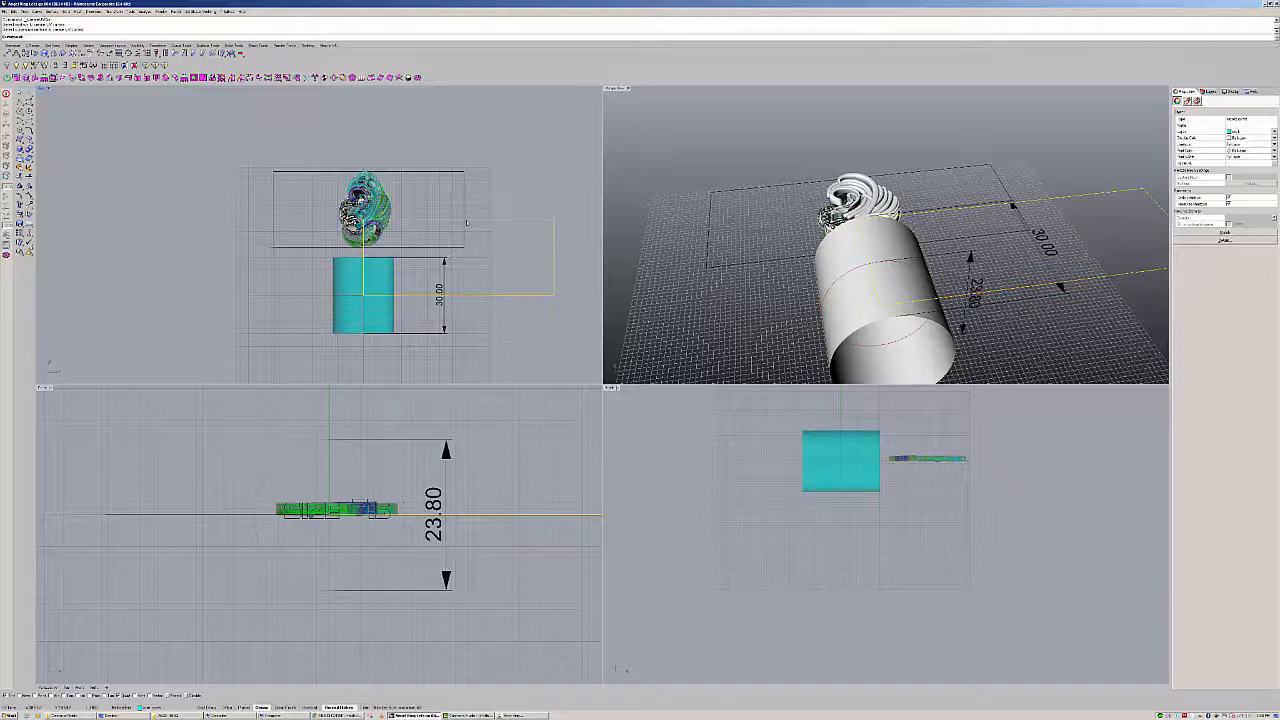
left_click_drag(466, 222, 216, 264)
key("Delete")
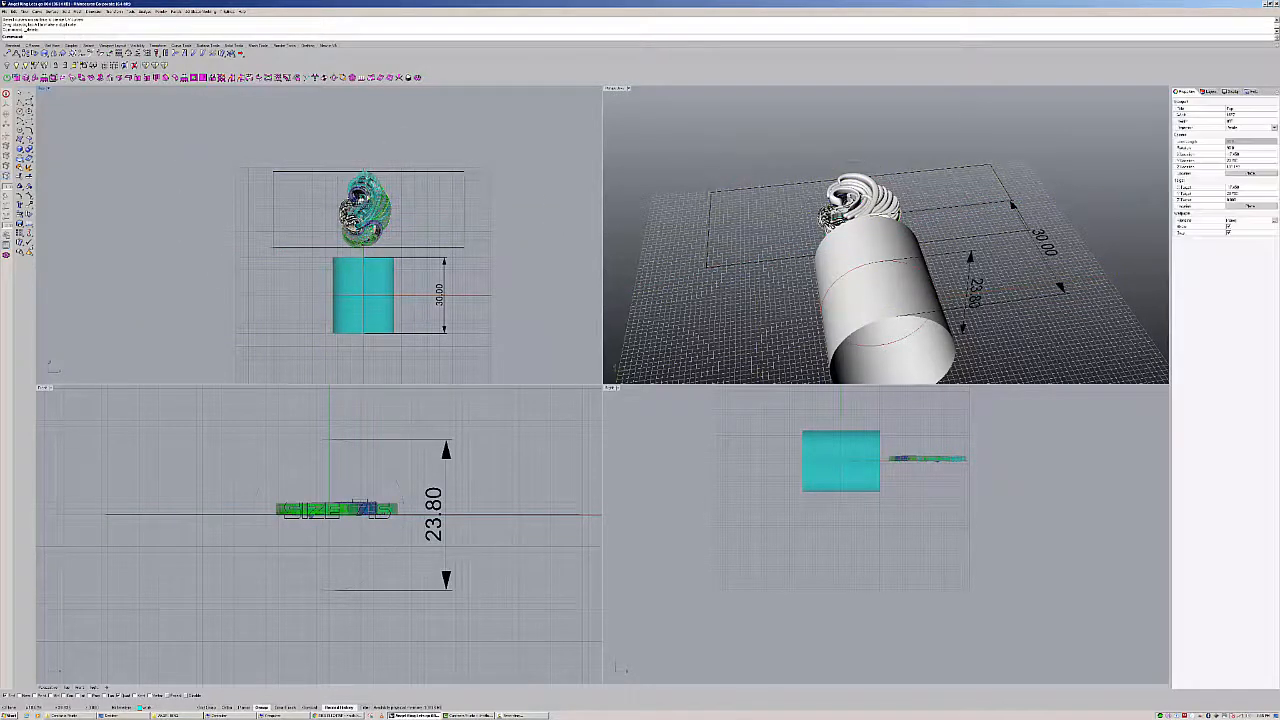
left_click(342, 174)
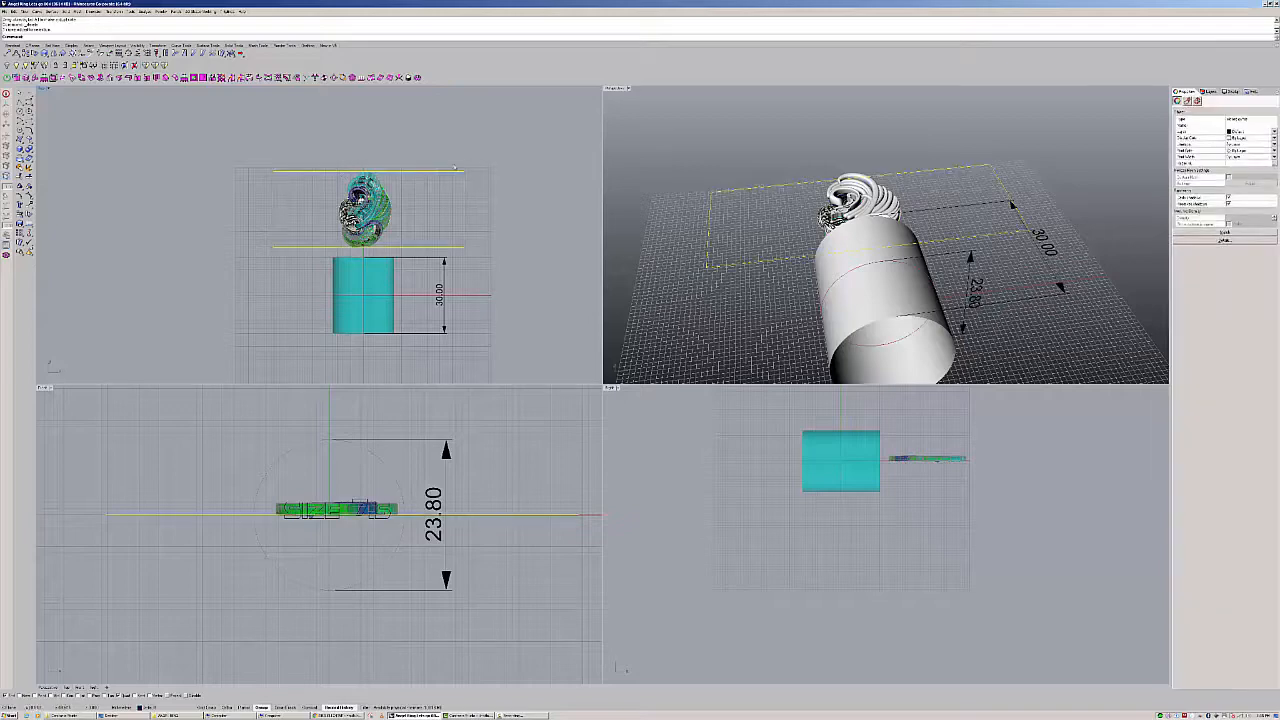
- Maximize the Top view and delete the reference picture behind the winged ornament
double_click(42, 90)
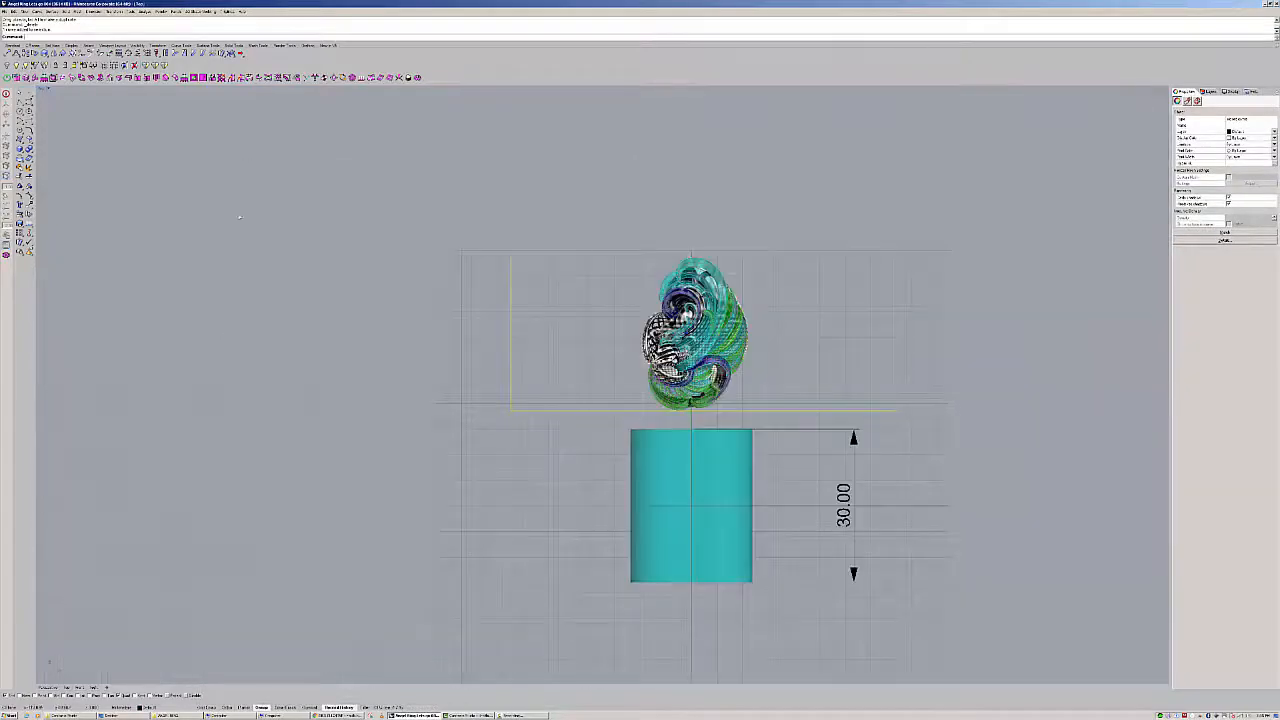
right_click_drag(700, 306, 603, 289)
scroll(603, 289, "up", 13)
right_click_drag(444, 240, 387, 216)
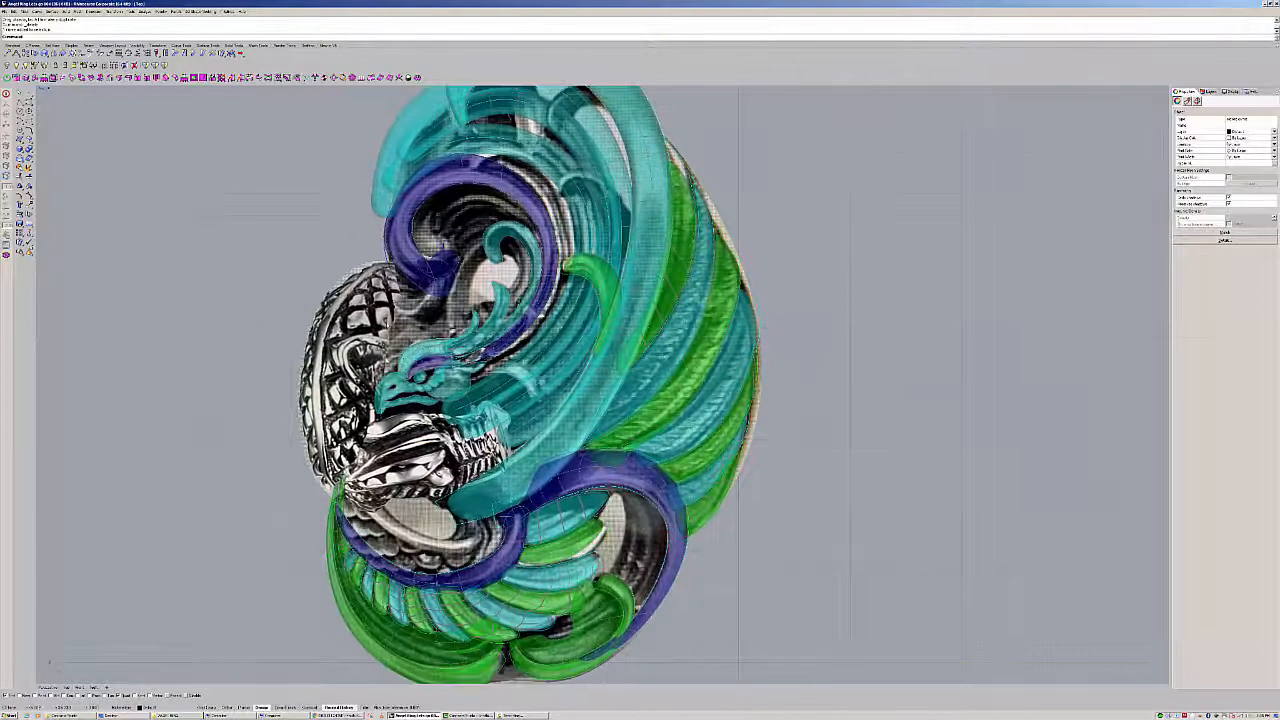
left_click(541, 315)
key("Delete")
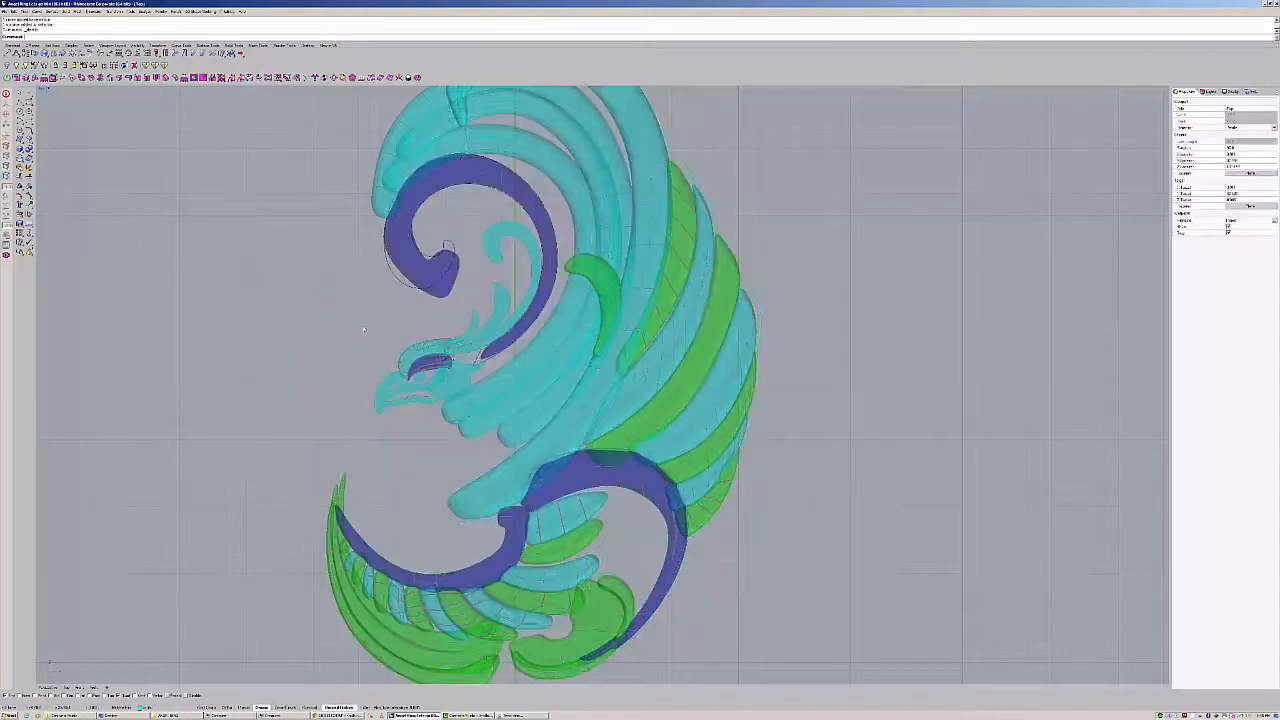
- Select all pieces of the winged ornament and convert them to regular Rhino surfaces
scroll(362, 325, "down", 10)
right_click_drag(447, 317, 492, 287)
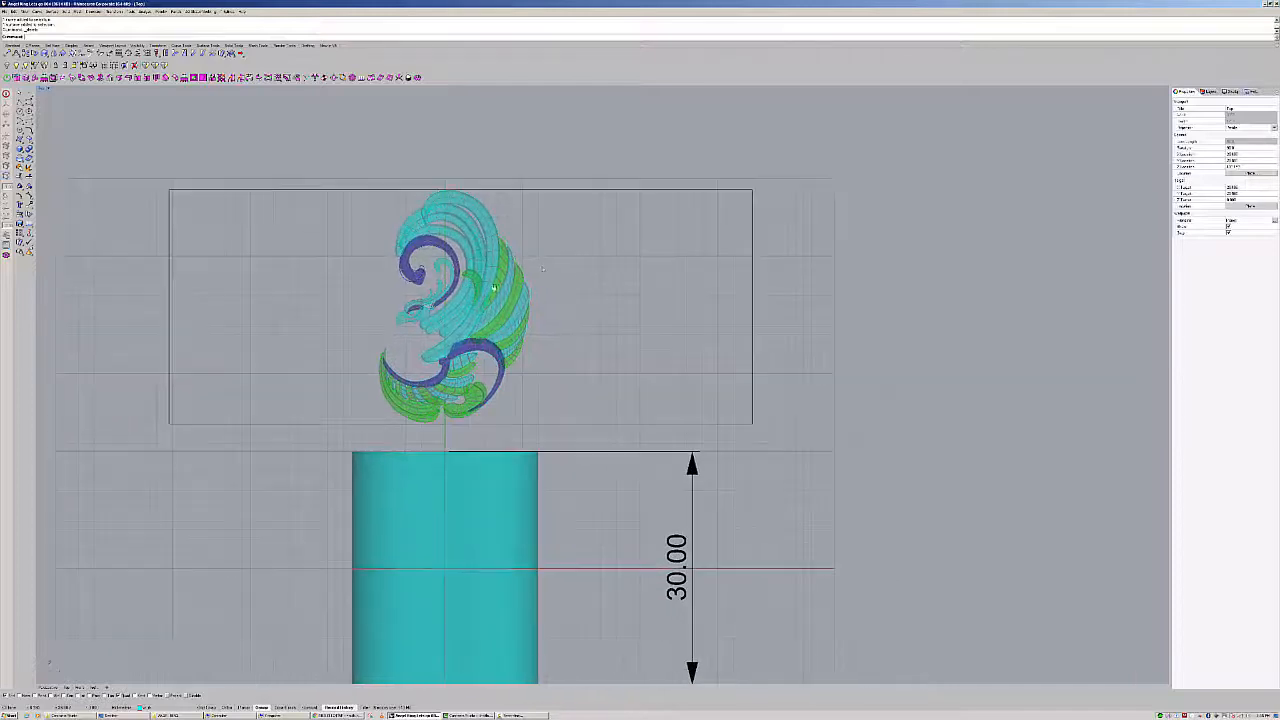
scroll(542, 268, "down", 4)
right_click_drag(595, 241, 538, 238)
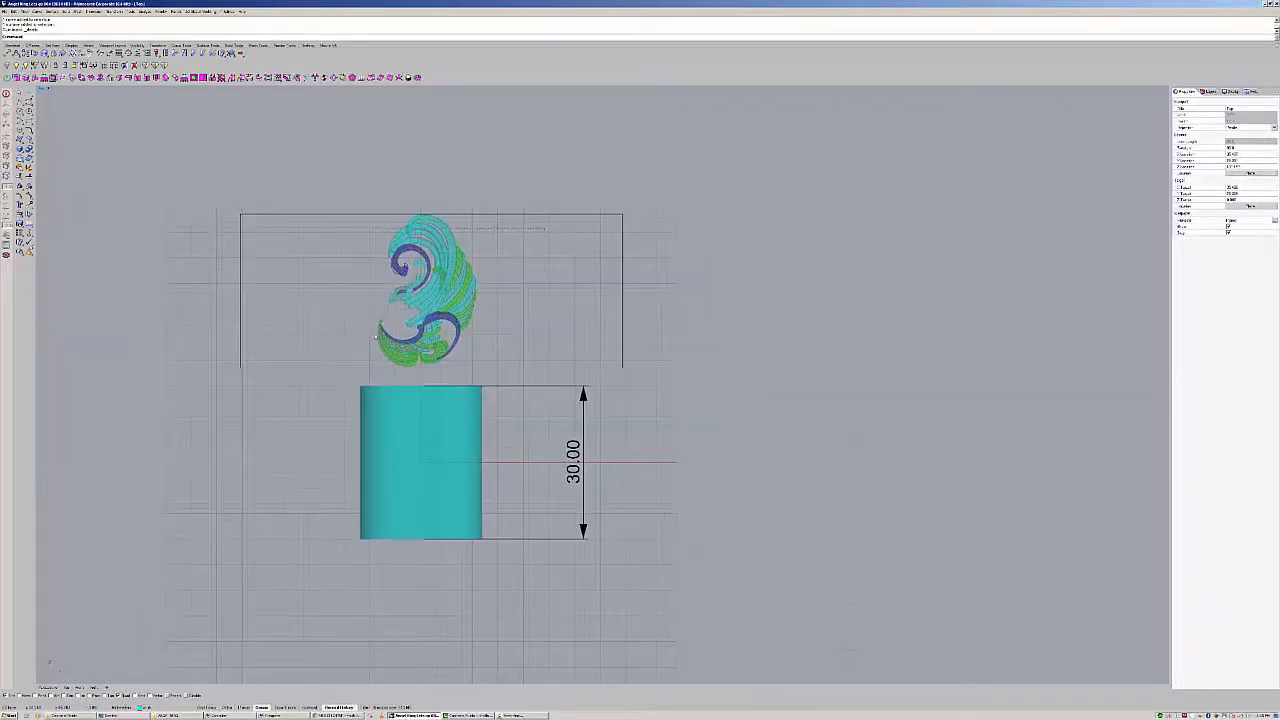
left_click_drag(376, 337, 358, 337)
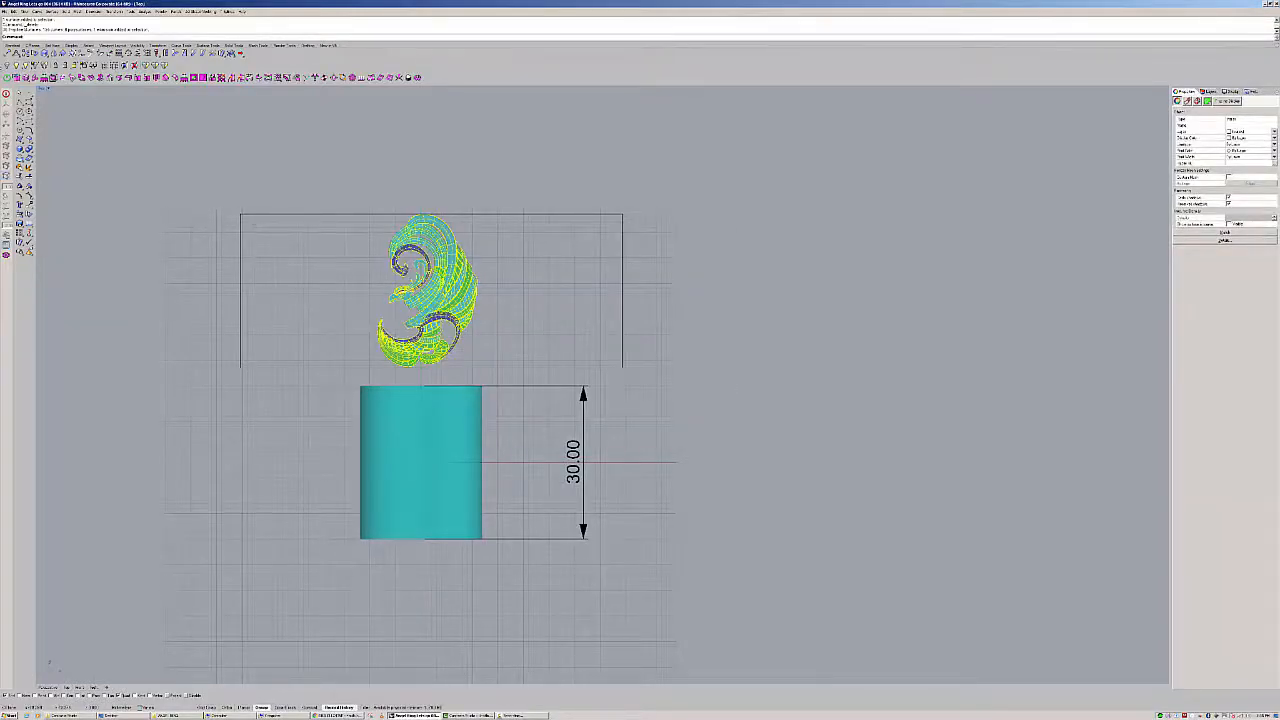
left_click(16, 79)
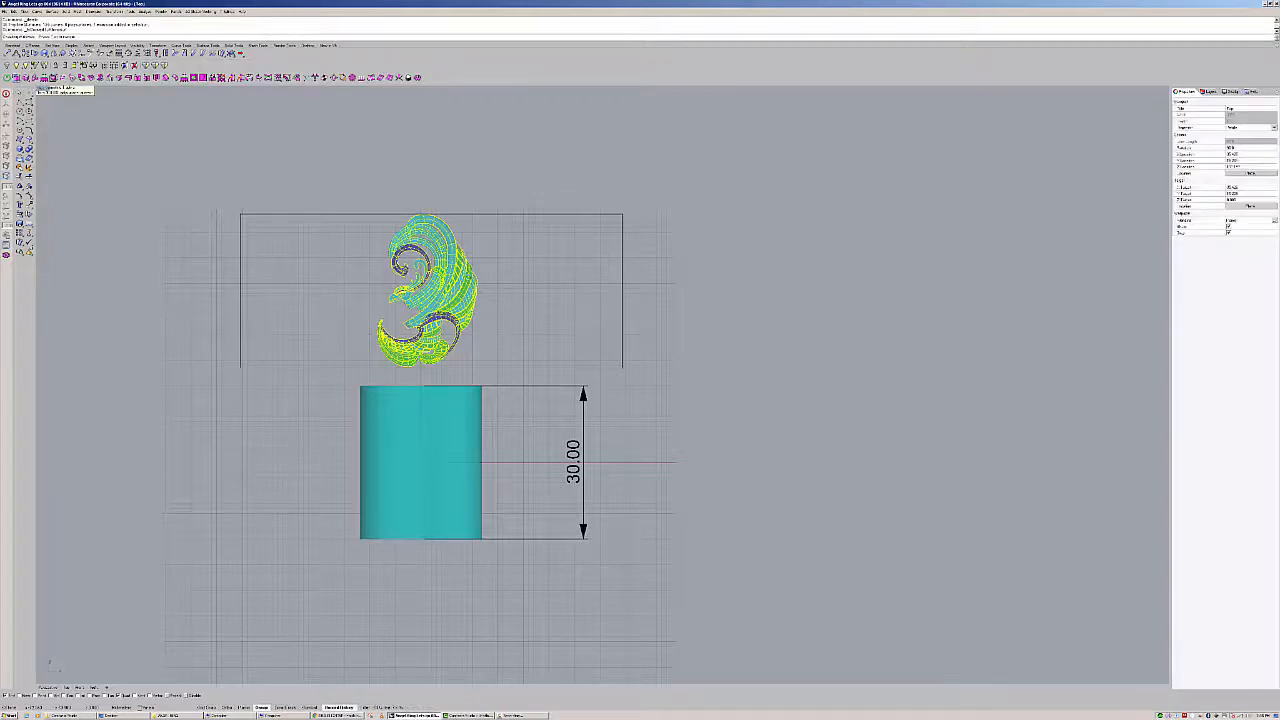
left_click(446, 287)
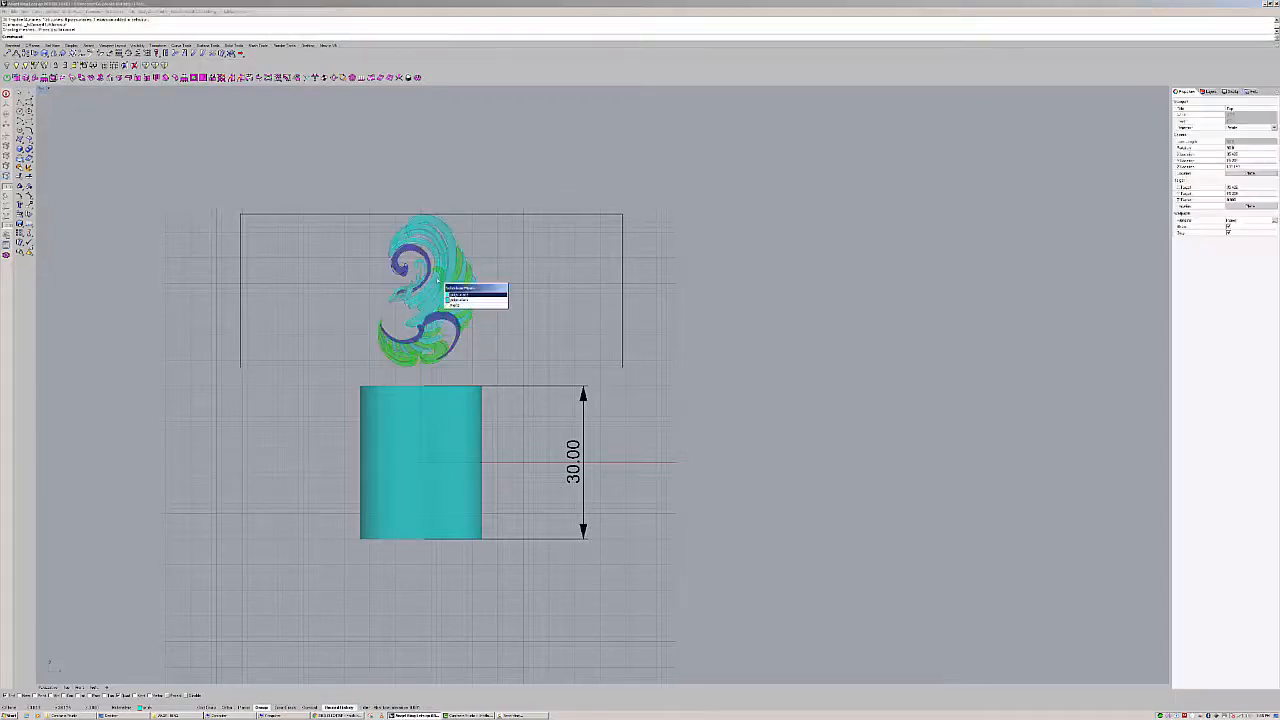
left_click(459, 300)
left_click(373, 254)
scroll(373, 254, "down", 6)
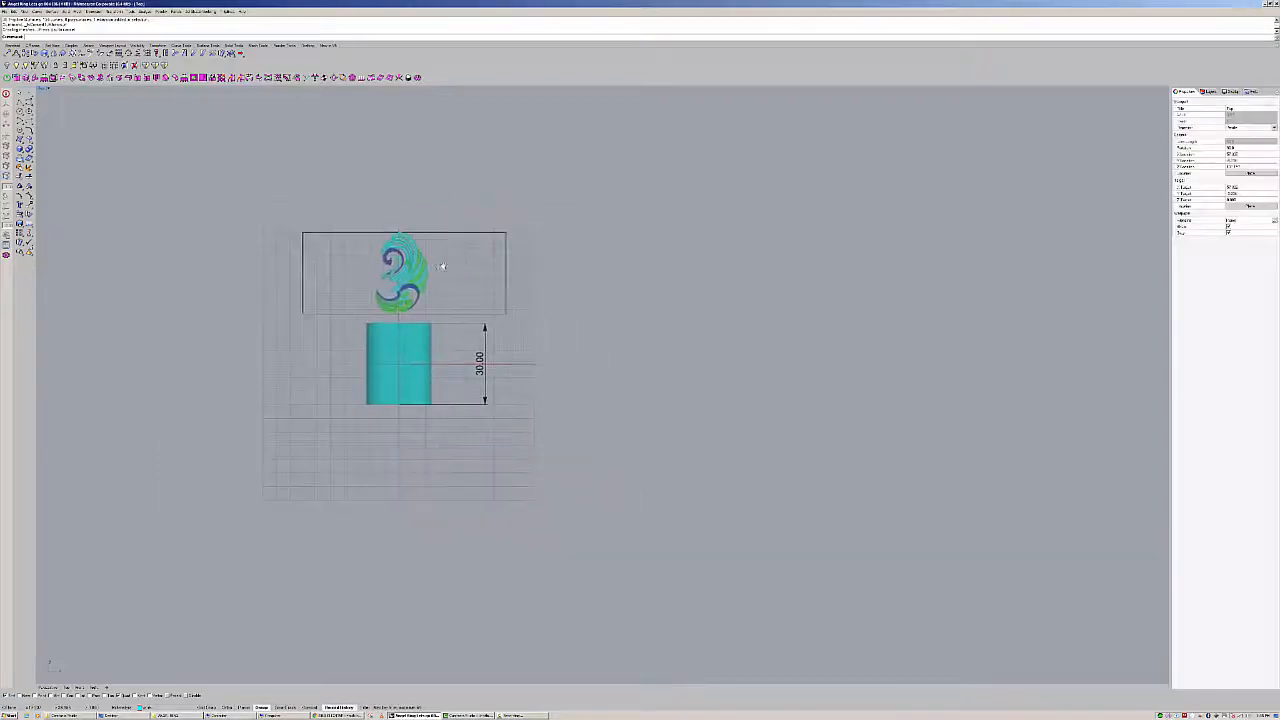
right_click_drag(442, 267, 439, 267)
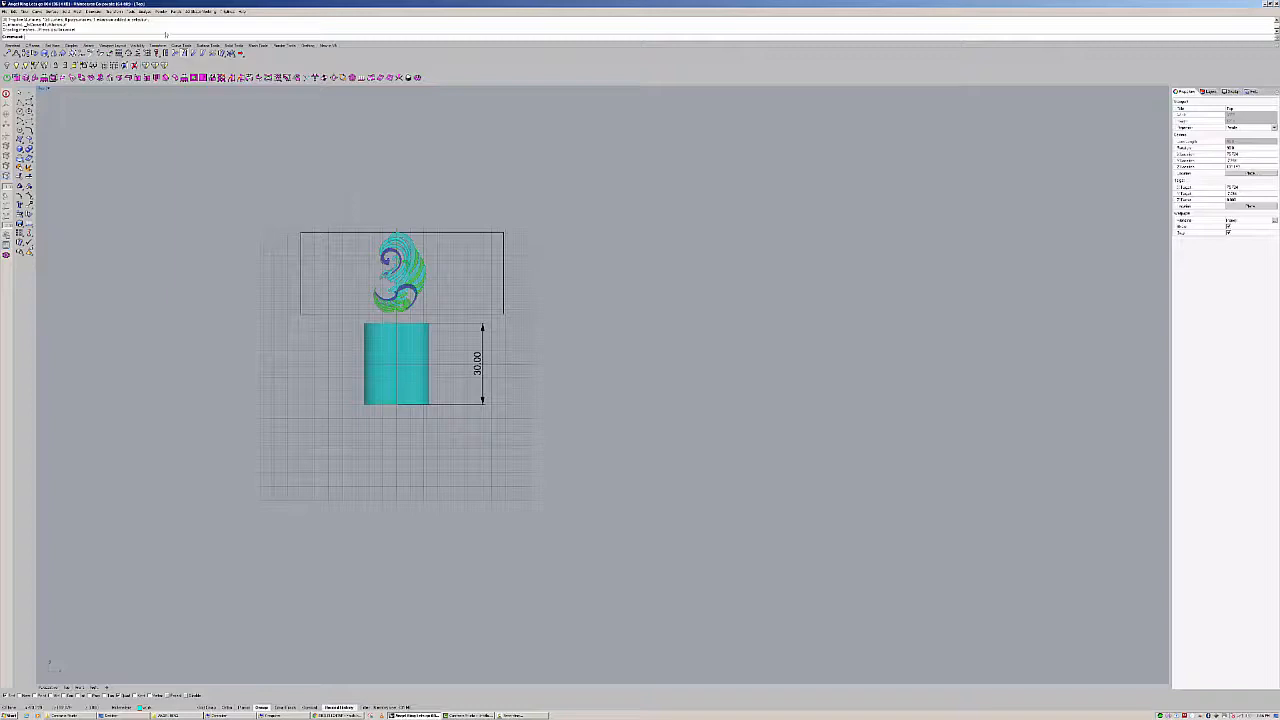
- Start Flow Along Surface on the whole ornament, defining the base plane by the opposite corners of the surrounding rectangle
left_click(118, 11)
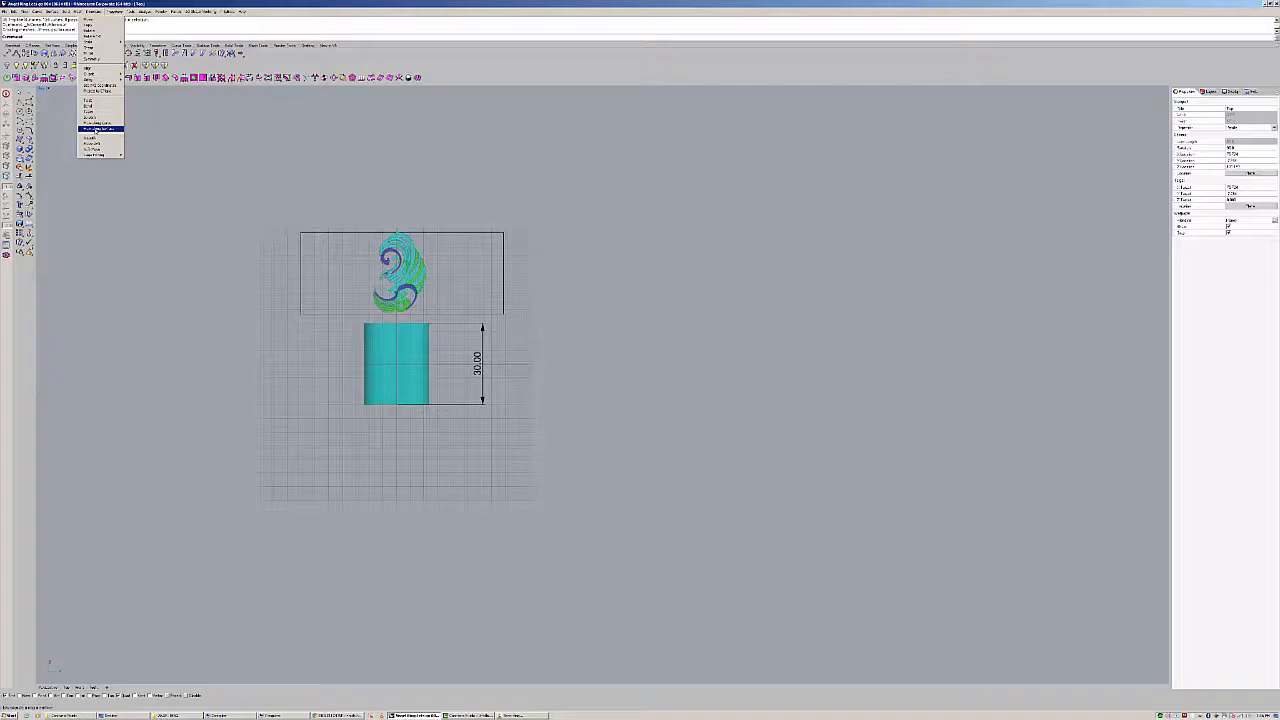
left_click(94, 129)
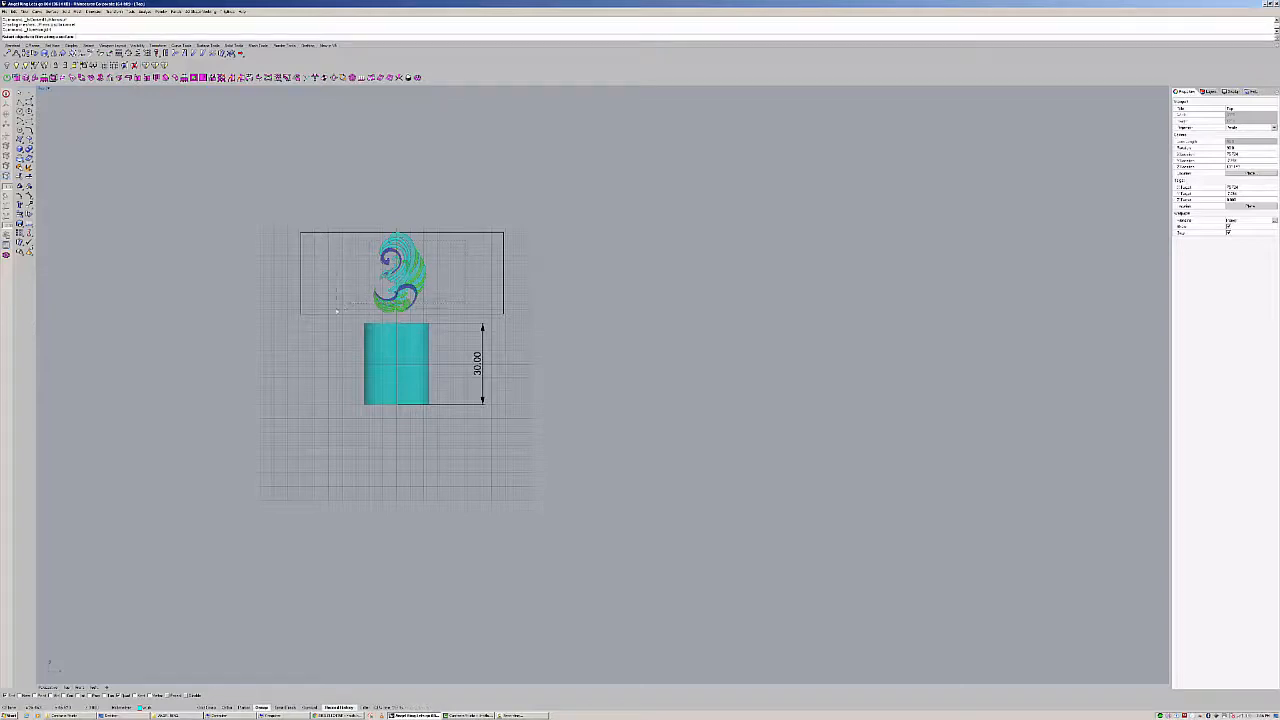
left_click_drag(337, 311, 340, 311)
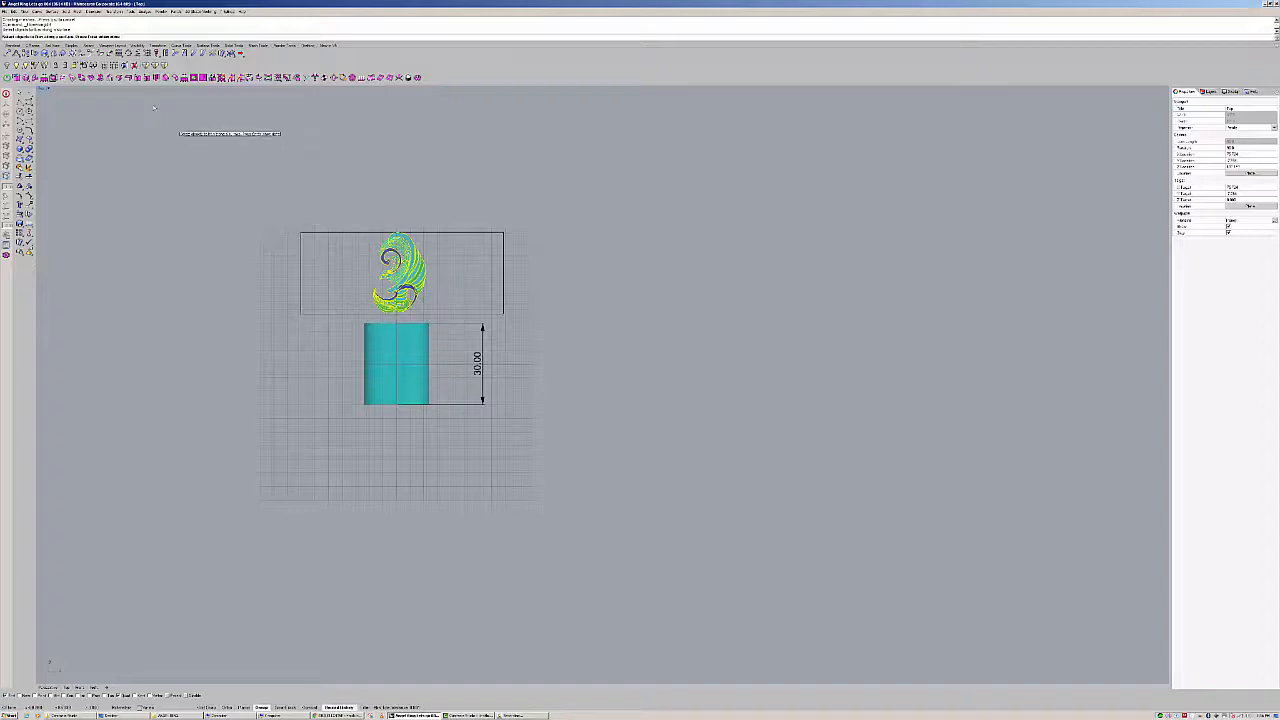
key("Return")
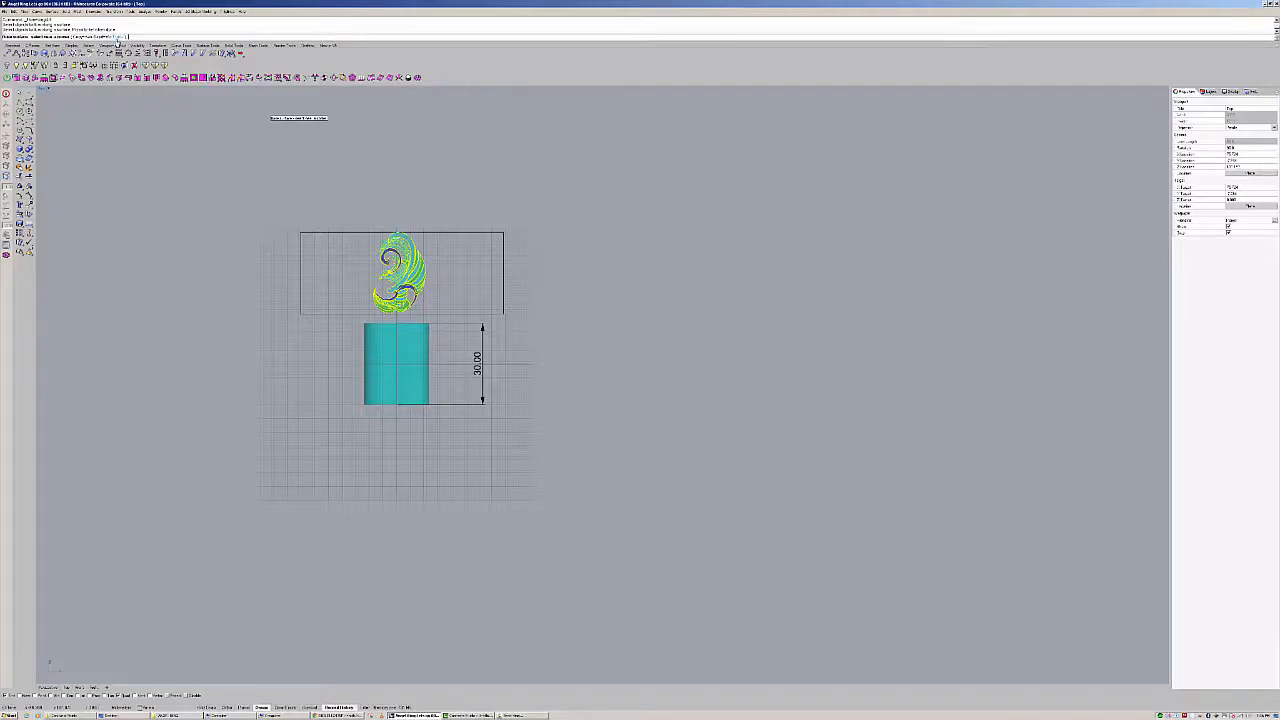
left_click(118, 38)
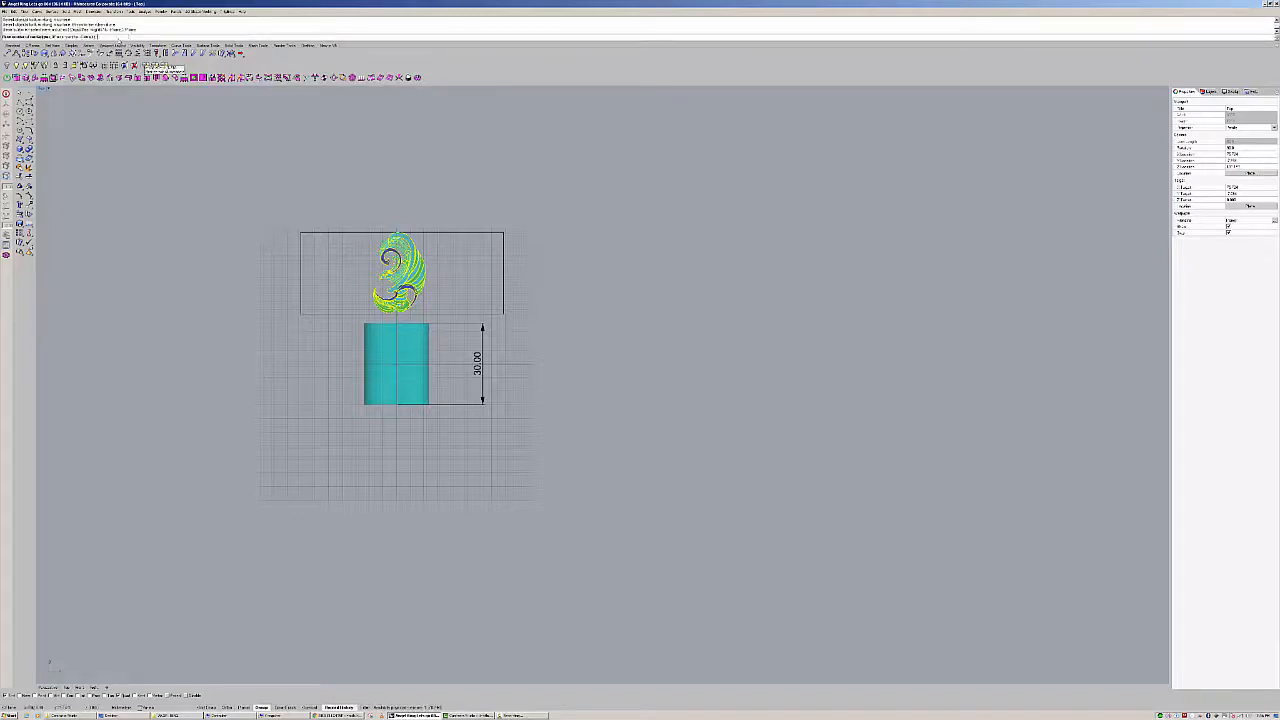
left_click(300, 232)
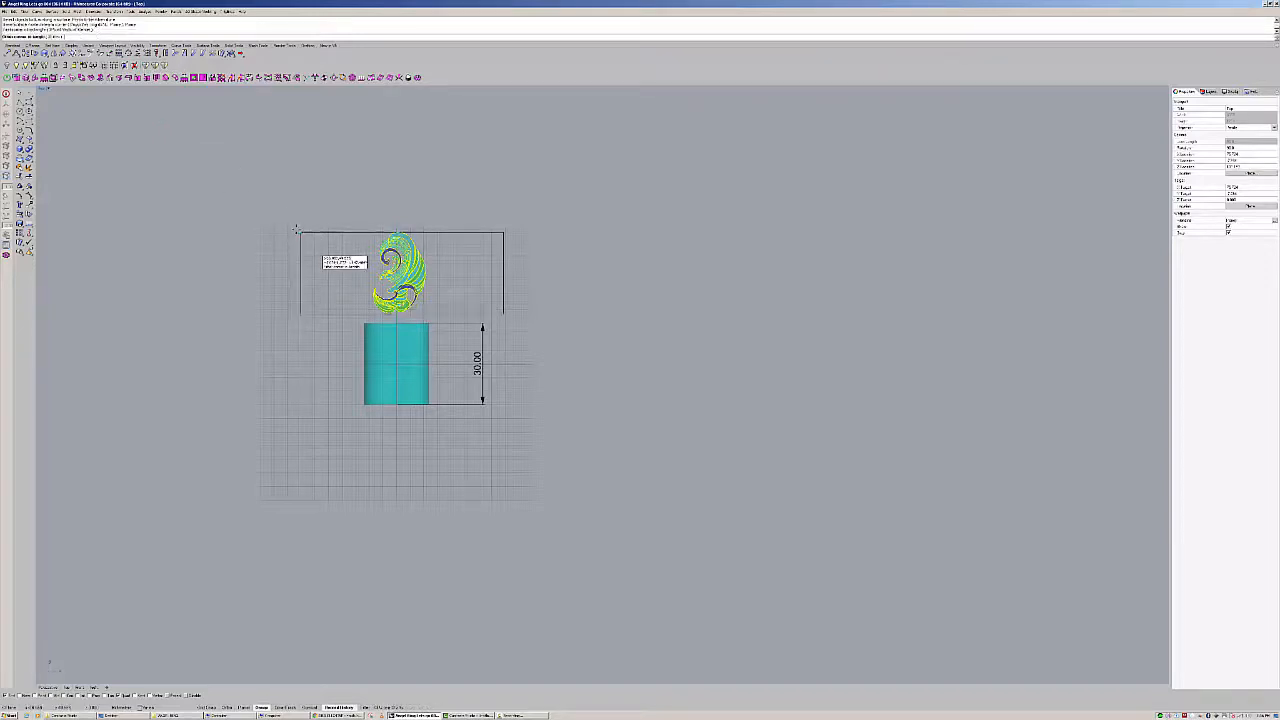
left_click(503, 313)
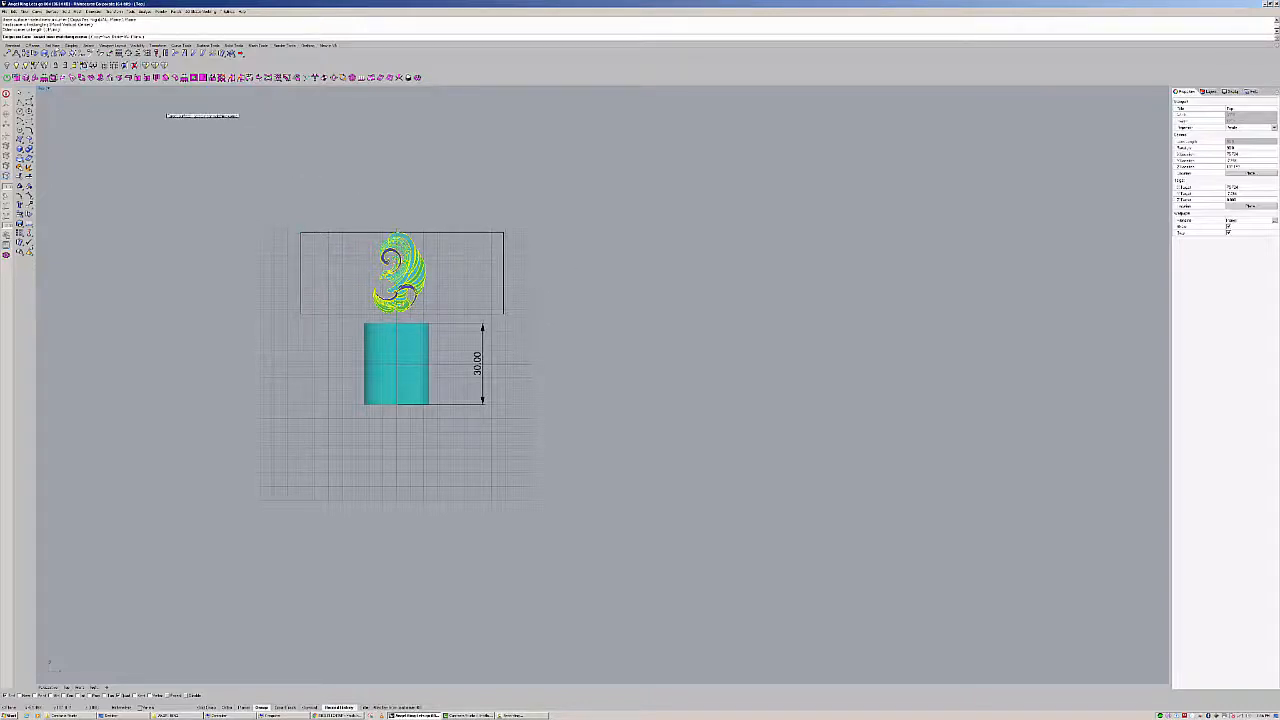
- Restore the four-view layout and choose the cylinder as the target surface for flowing the ornament
left_click(12, 45)
left_click(156, 54)
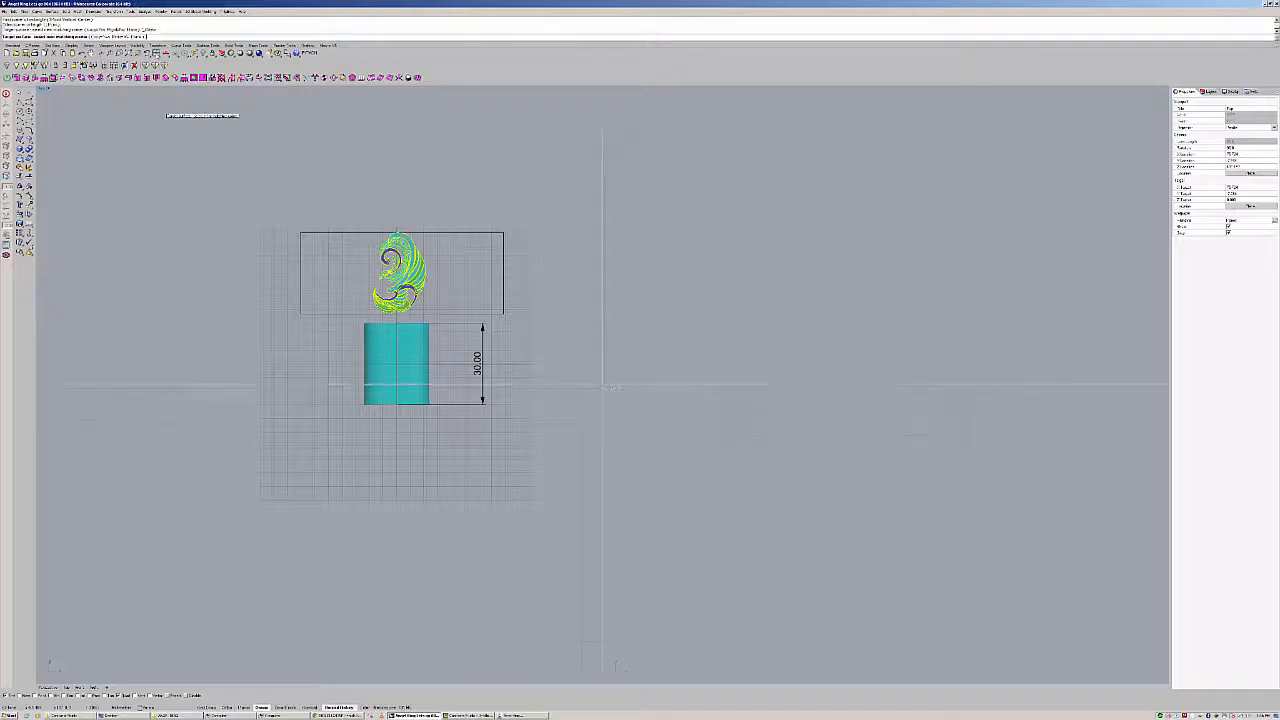
right_click_drag(621, 265, 647, 267)
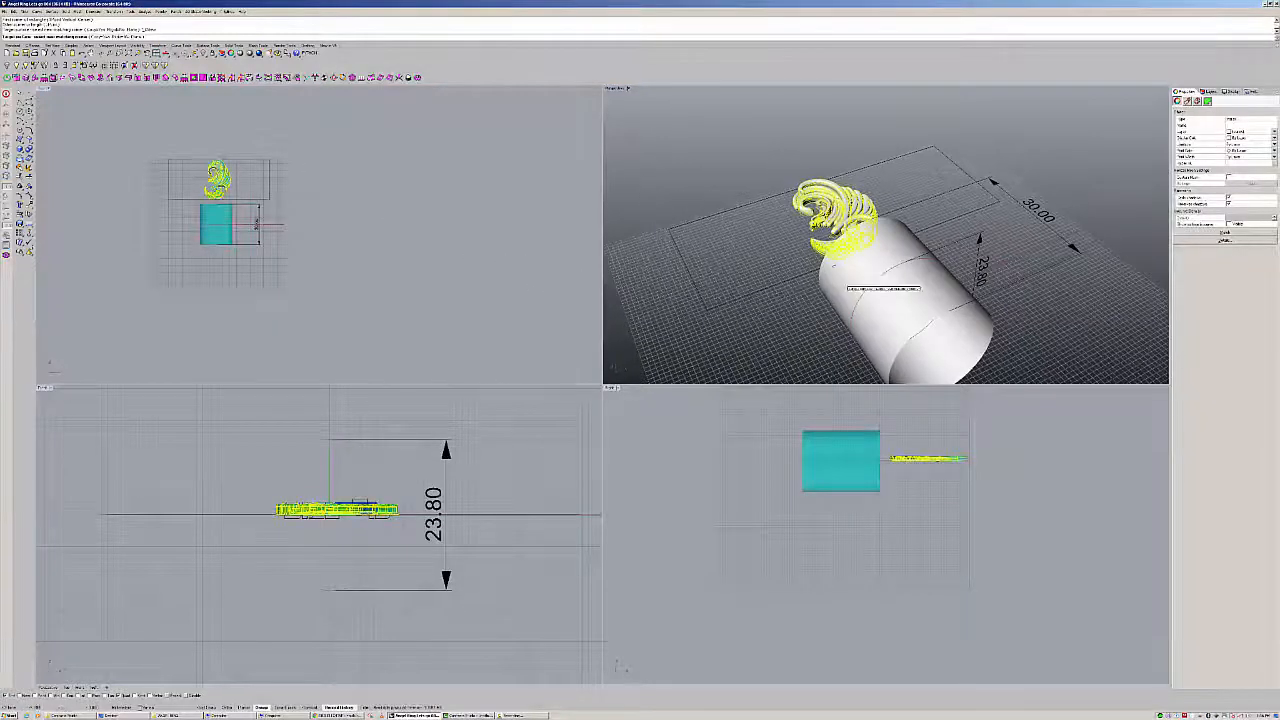
left_click(844, 272)
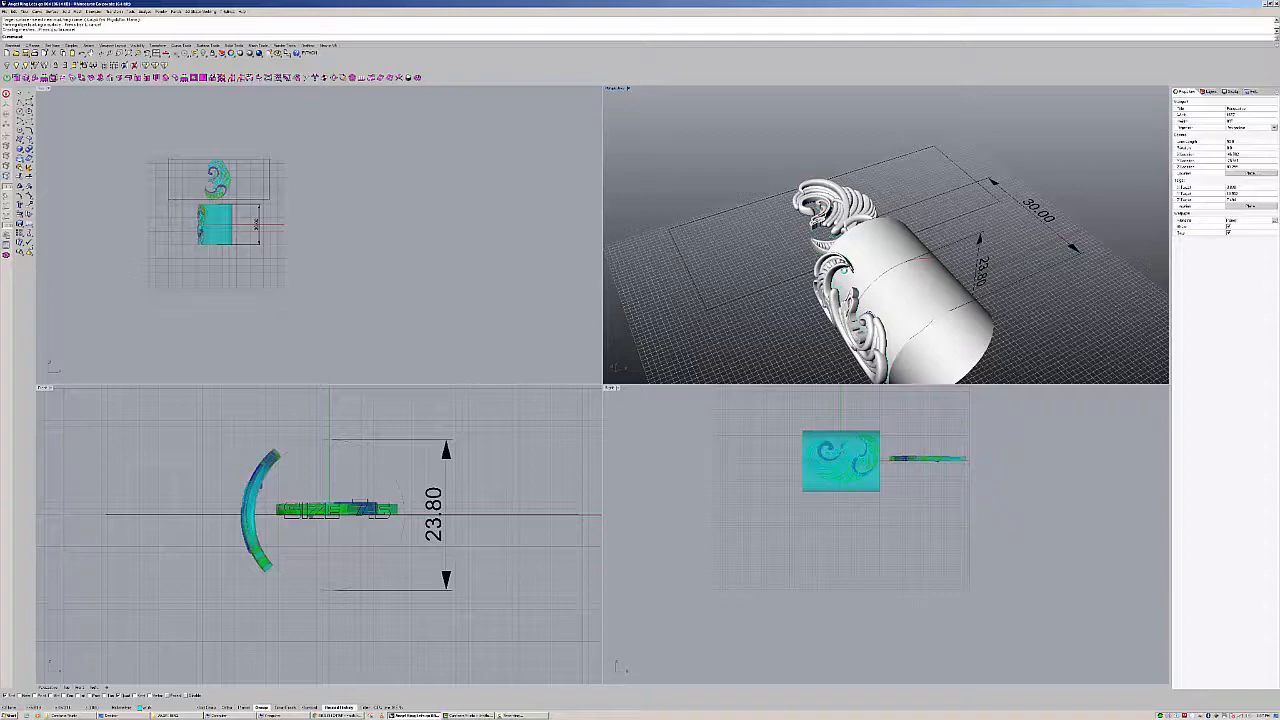
- Examine the ornament wrapped on the cylinder from several angles and compare it with the flat original
right_click_drag(871, 277, 918, 303)
scroll(968, 225, "up", 6)
left_click(698, 150)
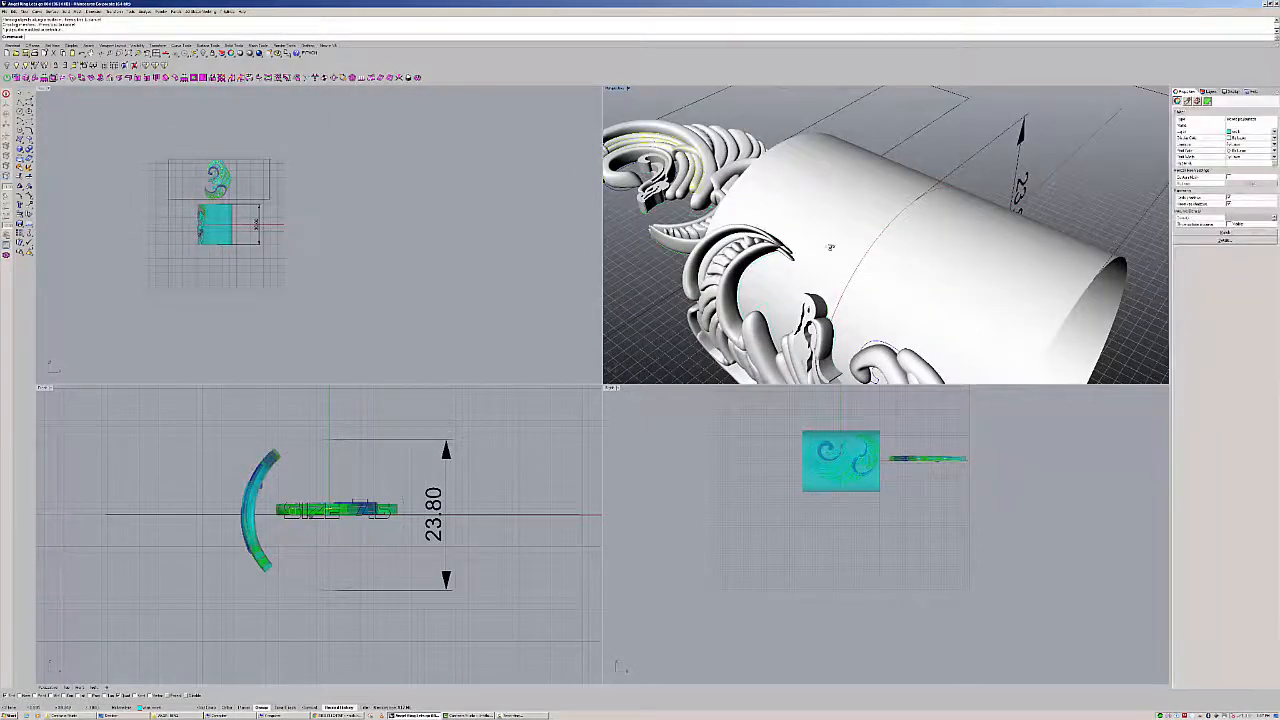
right_click_drag(831, 247, 724, 250)
scroll(806, 213, "down", 7)
scroll(785, 232, "up", 4)
scroll(822, 232, "down", 3)
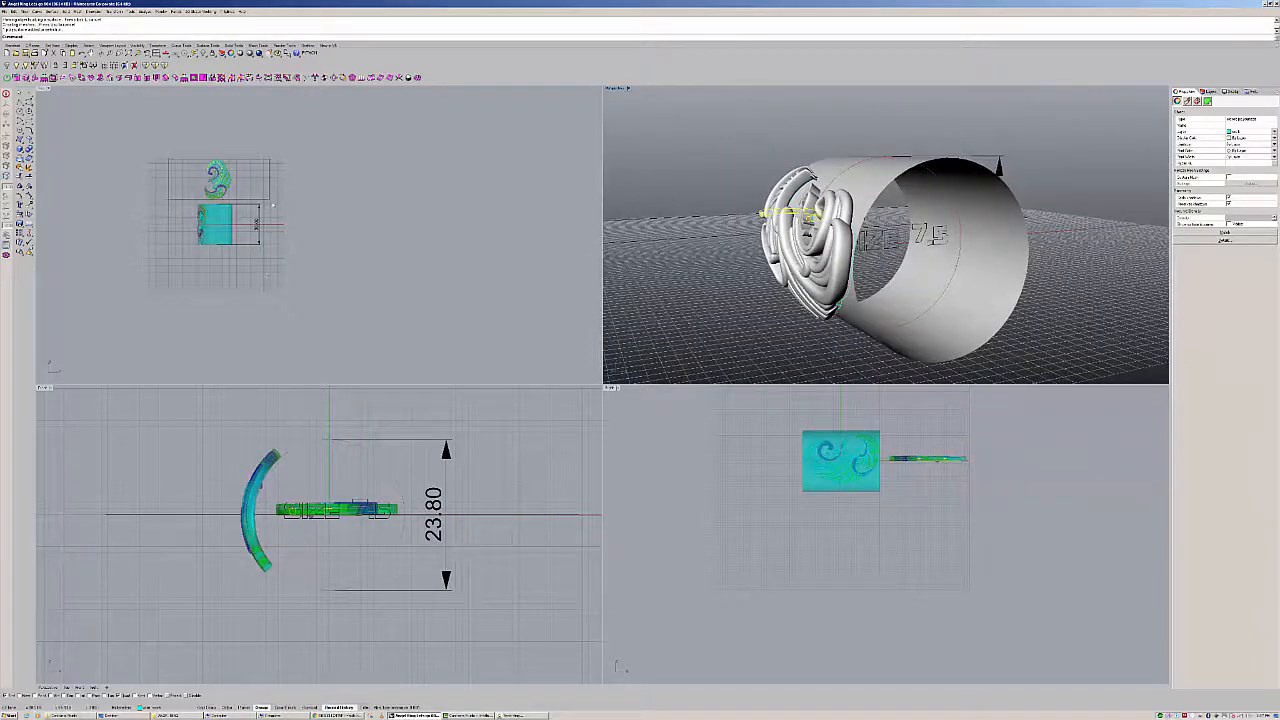
- Select the cylinder with its wrapped ornament, size text and dimension, and rotate them about the cylinder's centre so the ornament sits on top
left_click(240, 209)
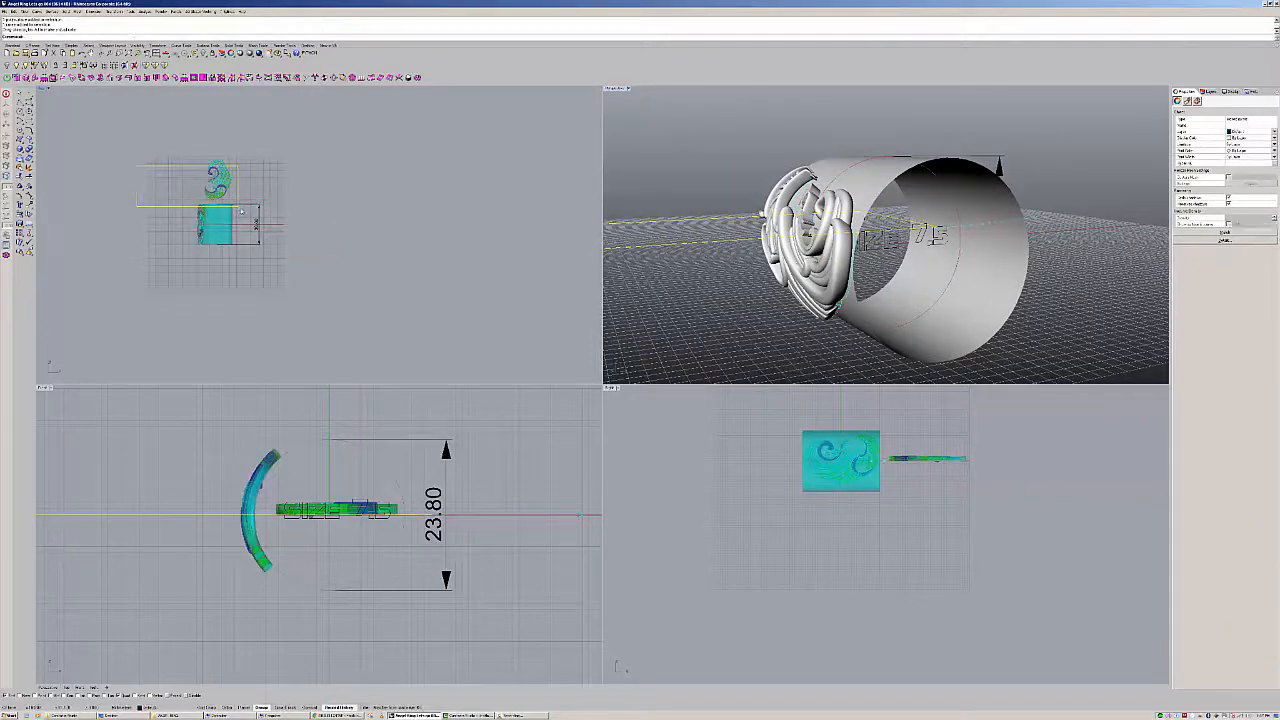
left_click_drag(240, 209, 191, 250)
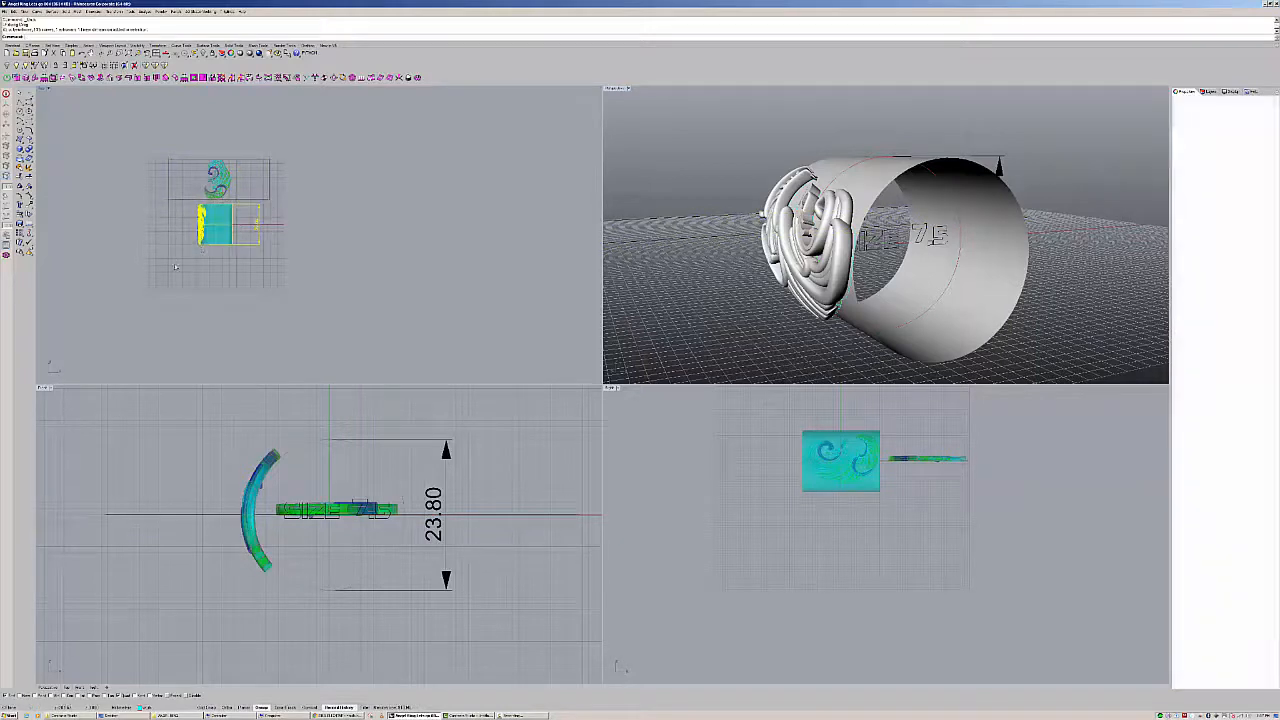
left_click(118, 12)
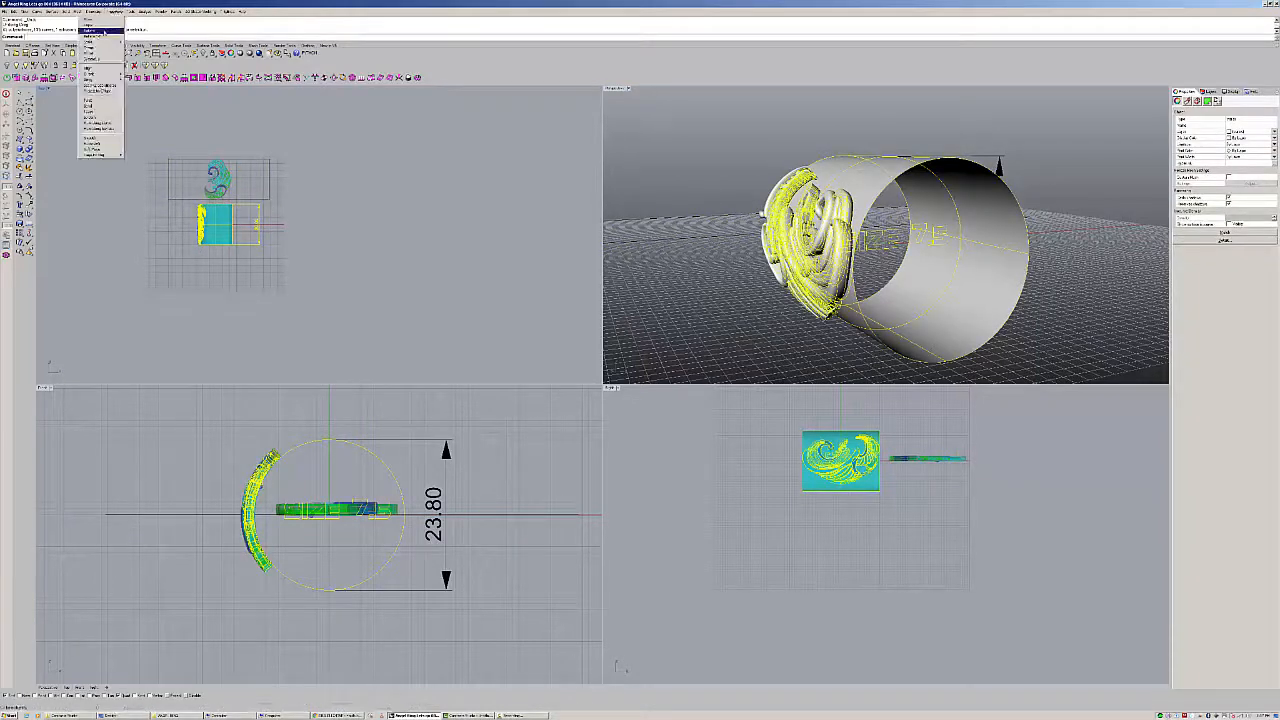
left_click(105, 32)
left_click(329, 515)
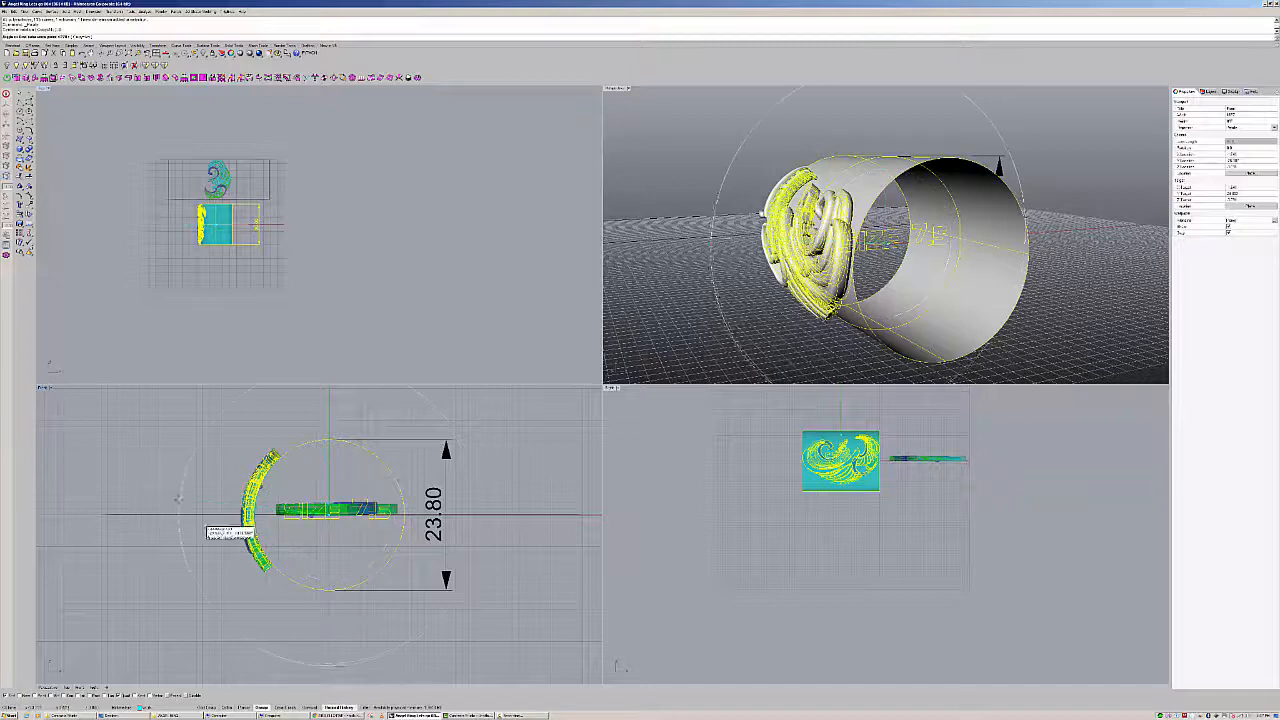
left_click(172, 510)
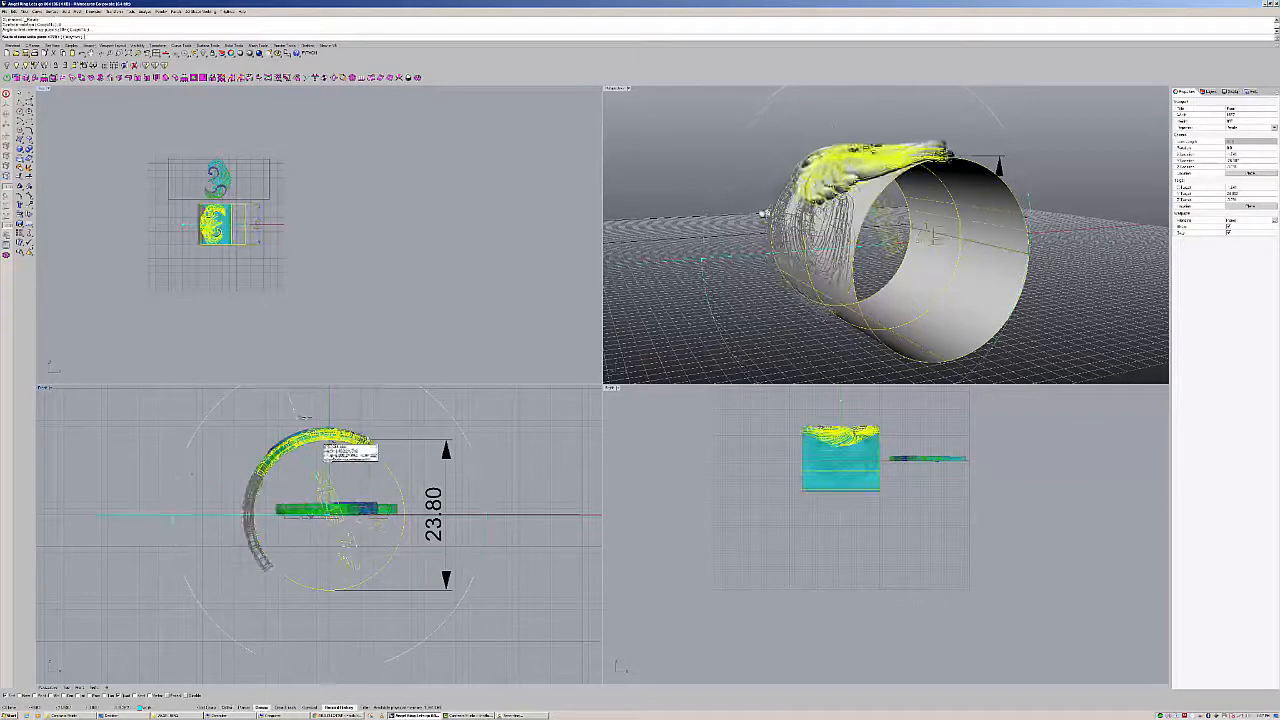
left_click(329, 420)
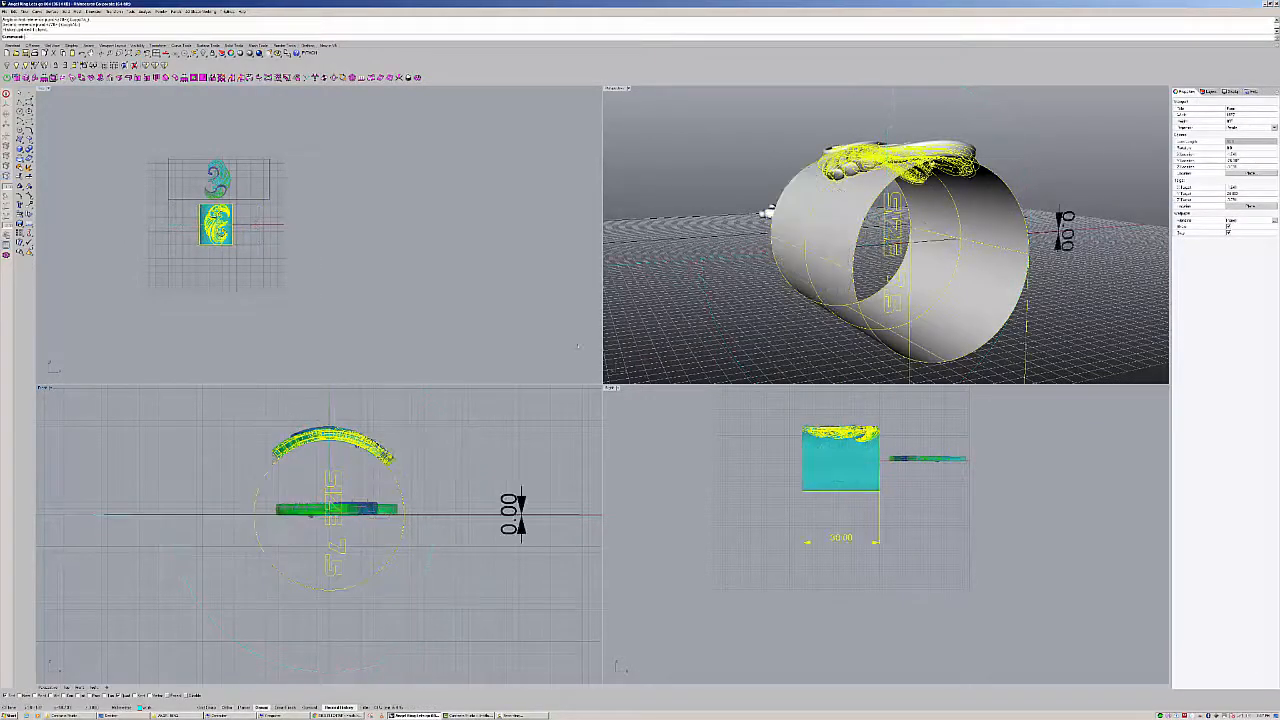
- Examine the rotated ornament on the cylinder from several angles in an enlarged perspective view and compare it with the flat original
left_click(728, 257)
right_click_drag(728, 257, 760, 340)
scroll(700, 300, "down", 3)
mouse_move(665, 270)
right_mouse_down()
mouse_move(748, 288)
mouse_move(679, 285)
right_mouse_up()
scroll(861, 242, "up", 8)
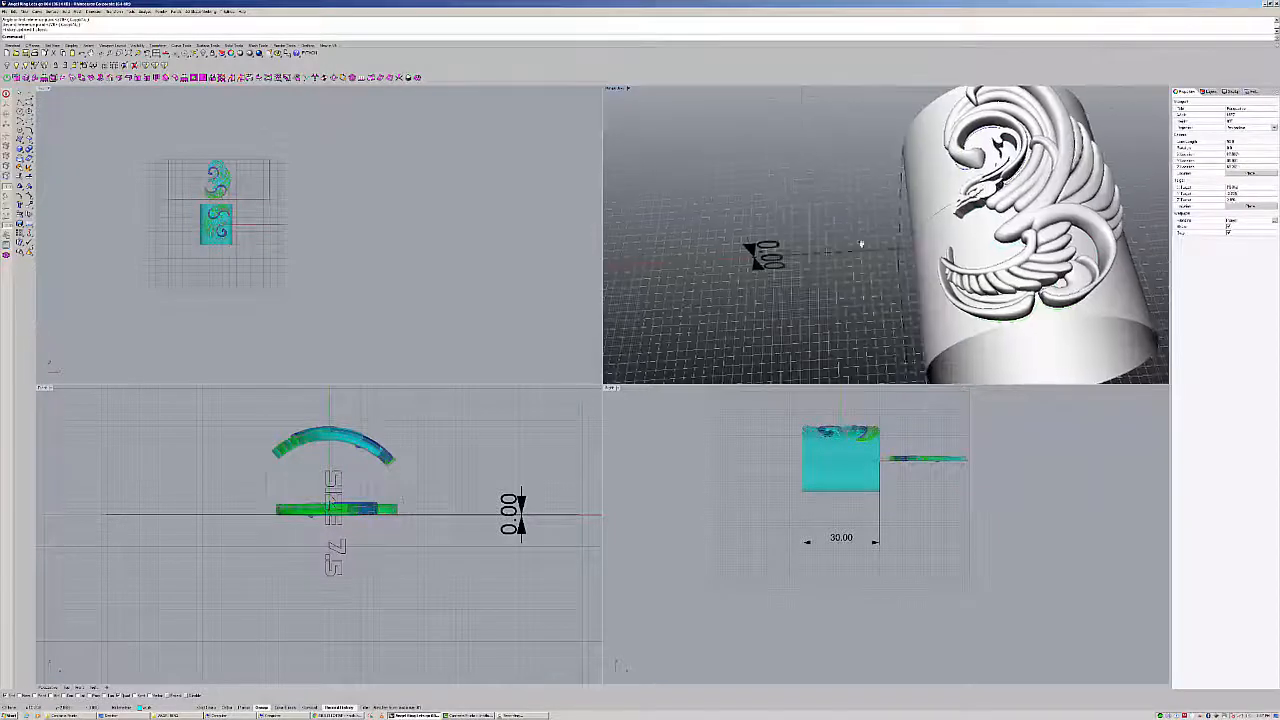
right_click_drag(861, 242, 708, 150)
double_click(616, 89)
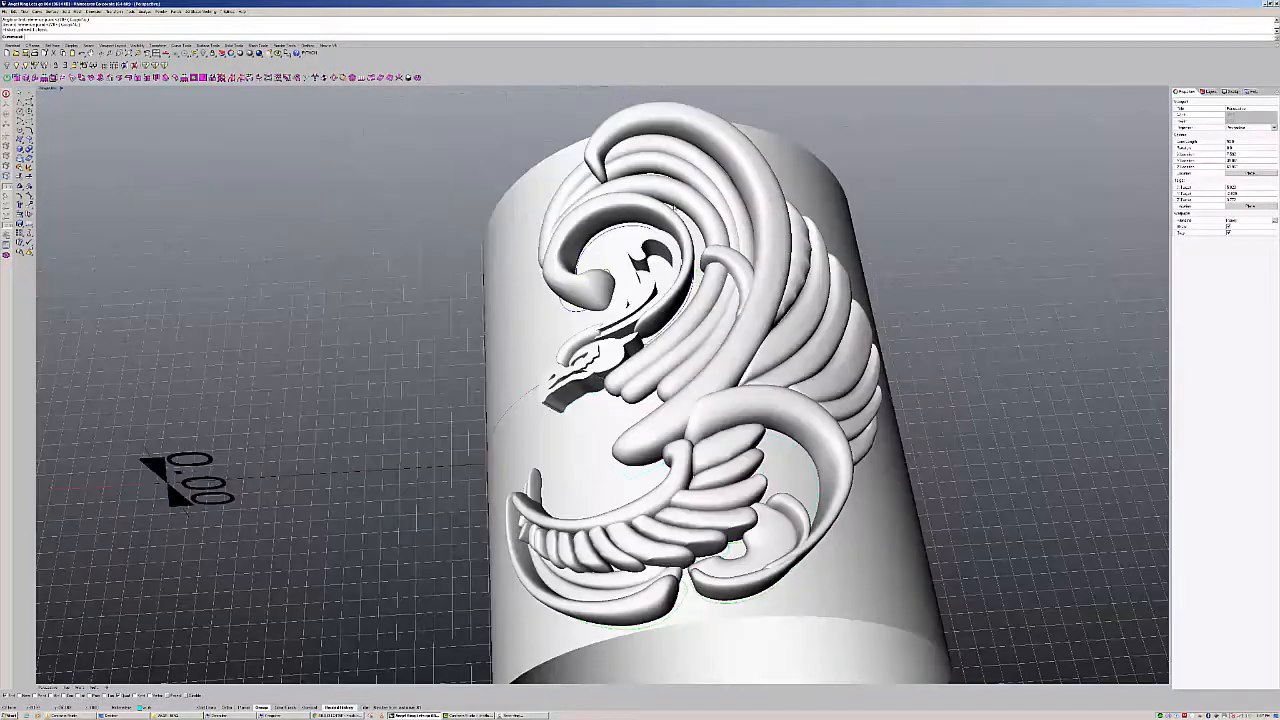
right_click_drag(640, 275, 830, 622)
scroll(755, 328, "down", 2)
scroll(862, 520, "down", 5)
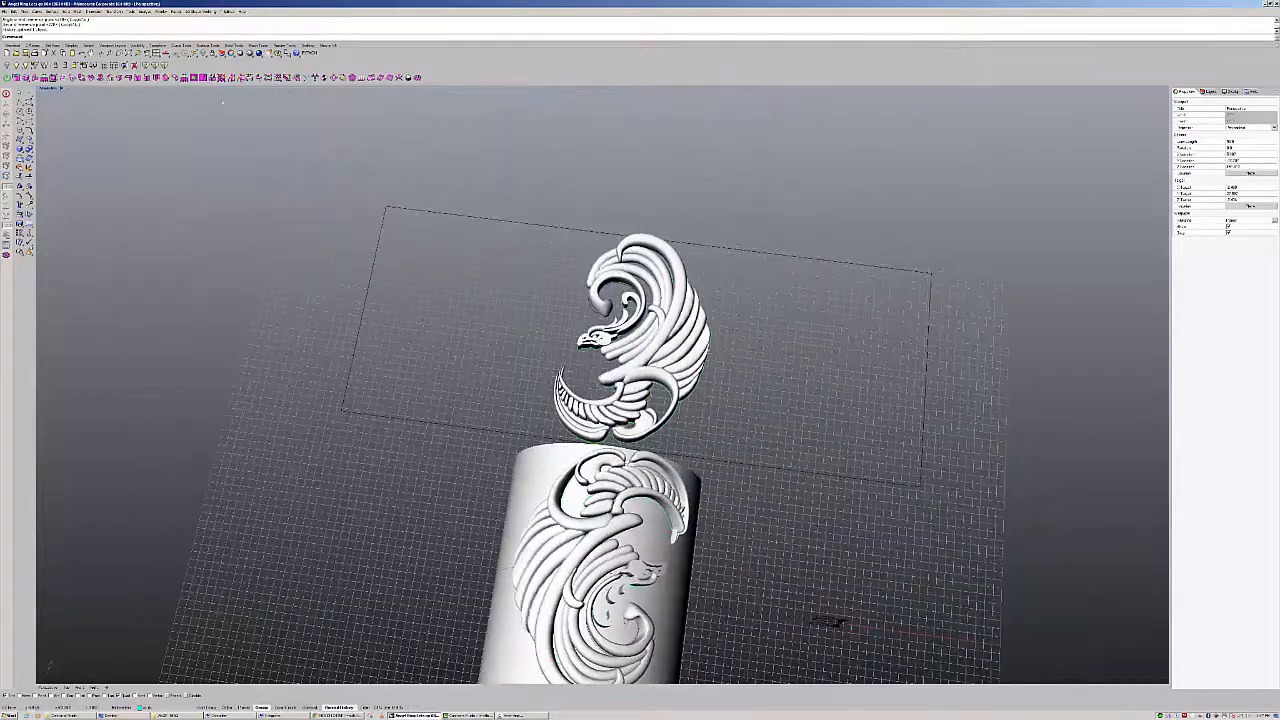
- Undo the rotation and the wrapping of the ornament onto the cylinder, and restore the four-view layout
key("ctrl+z")
key("ctrl+z")
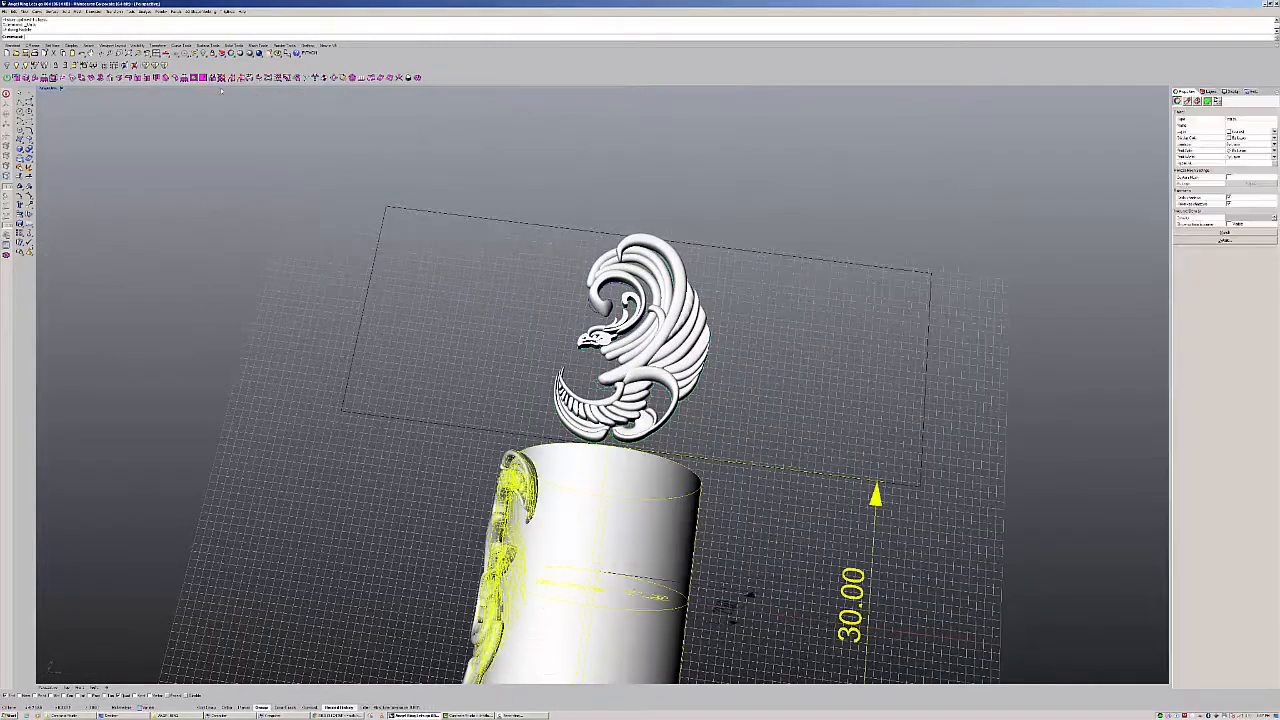
left_click(156, 53)
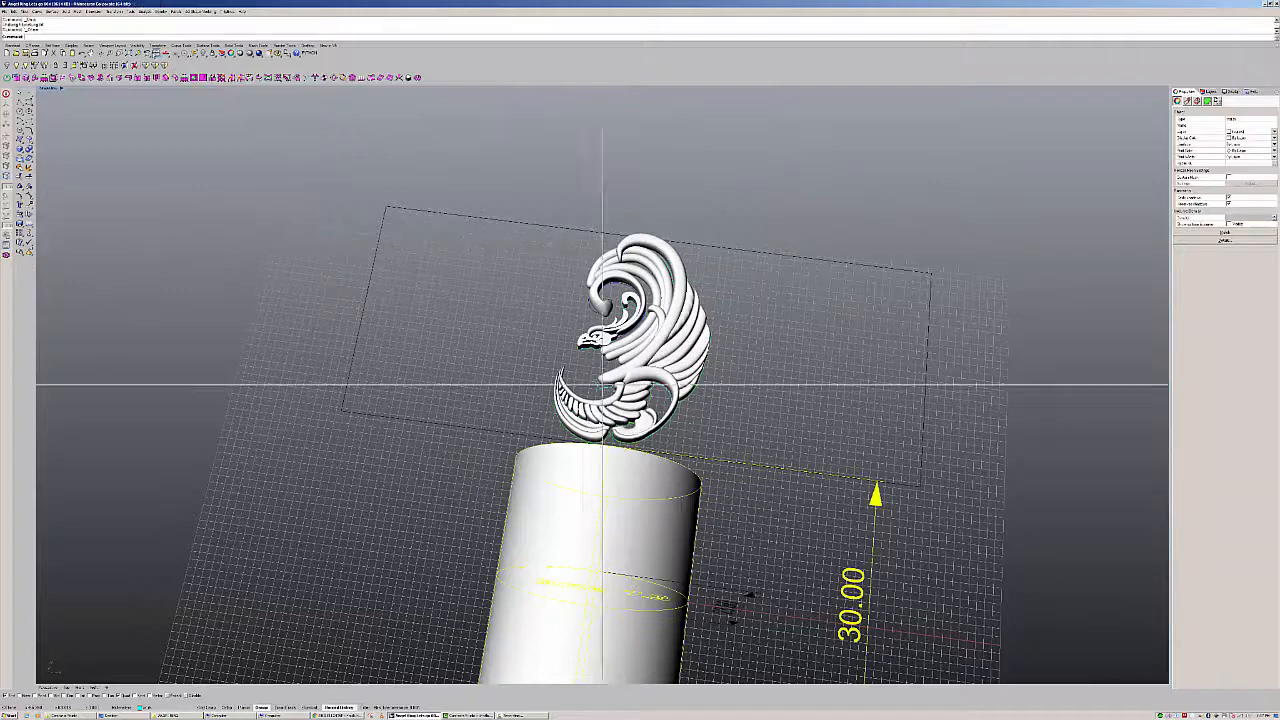
scroll(197, 180, "up", 12)
right_click_drag(197, 180, 251, 228)
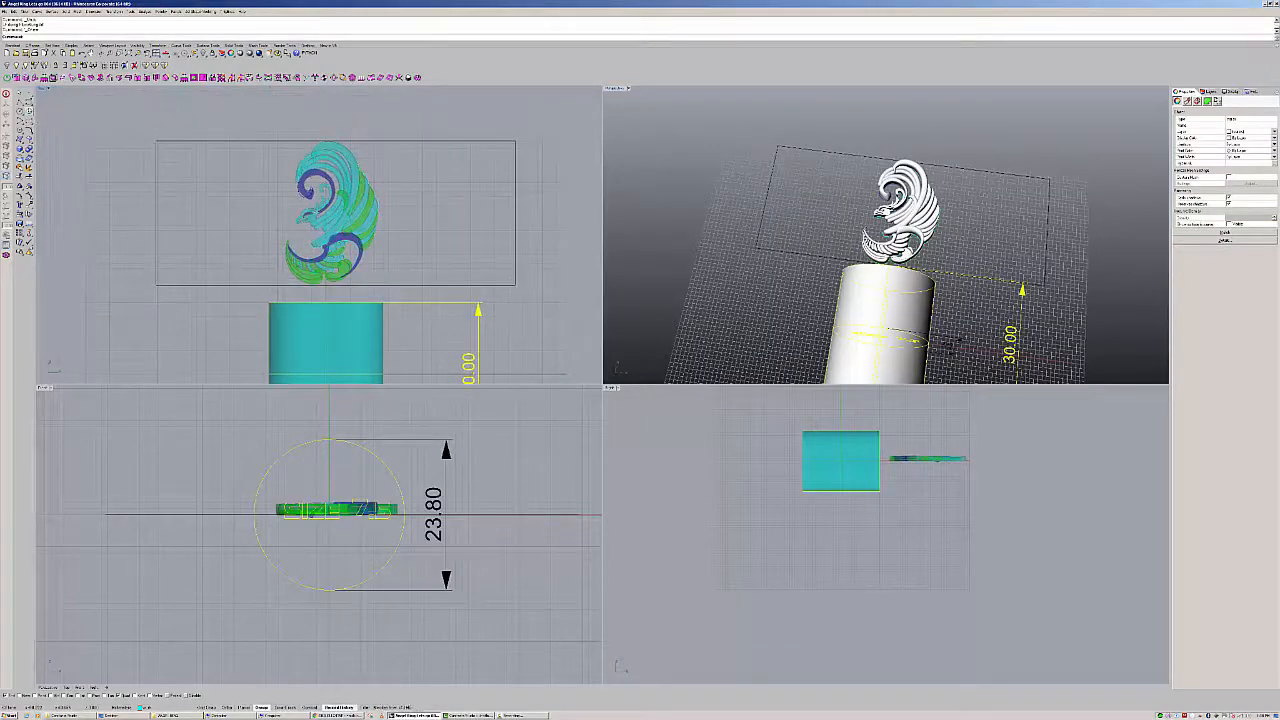
left_click(29, 102)
left_click(50, 105)
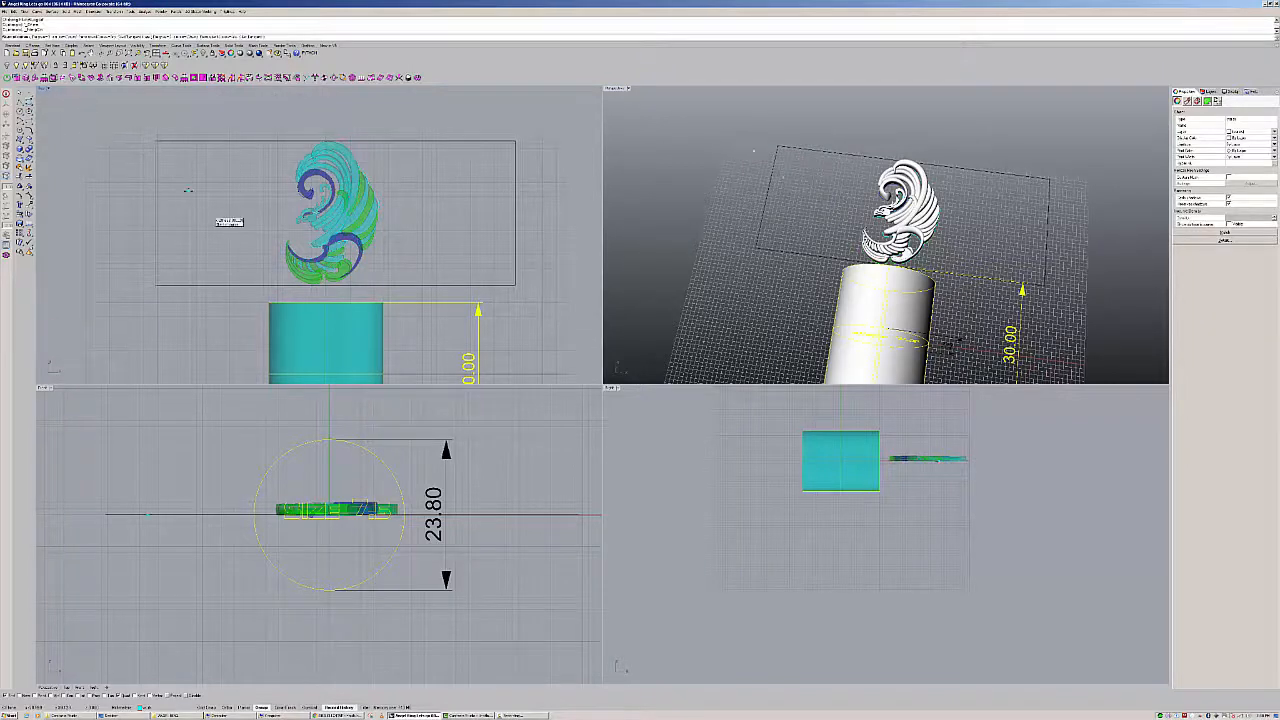
left_click(165, 181)
left_click(203, 204)
left_click(230, 189)
left_click(248, 174)
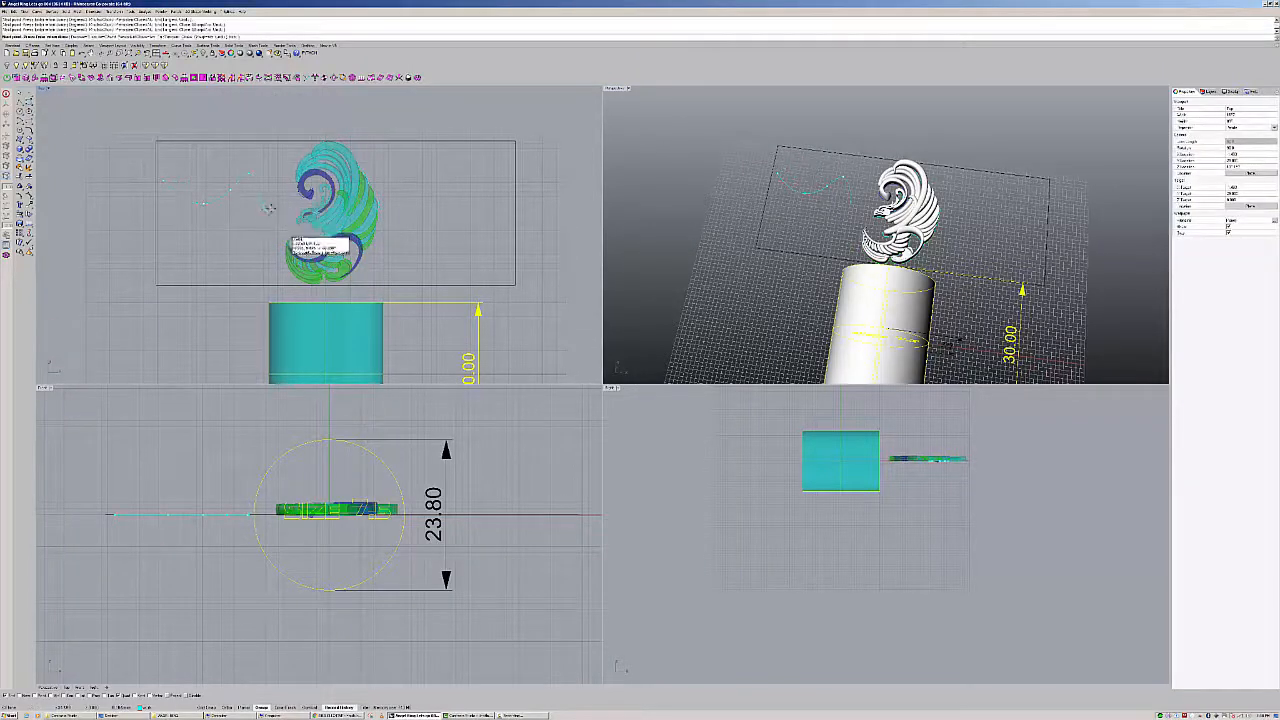
left_click(265, 207)
left_click(282, 199)
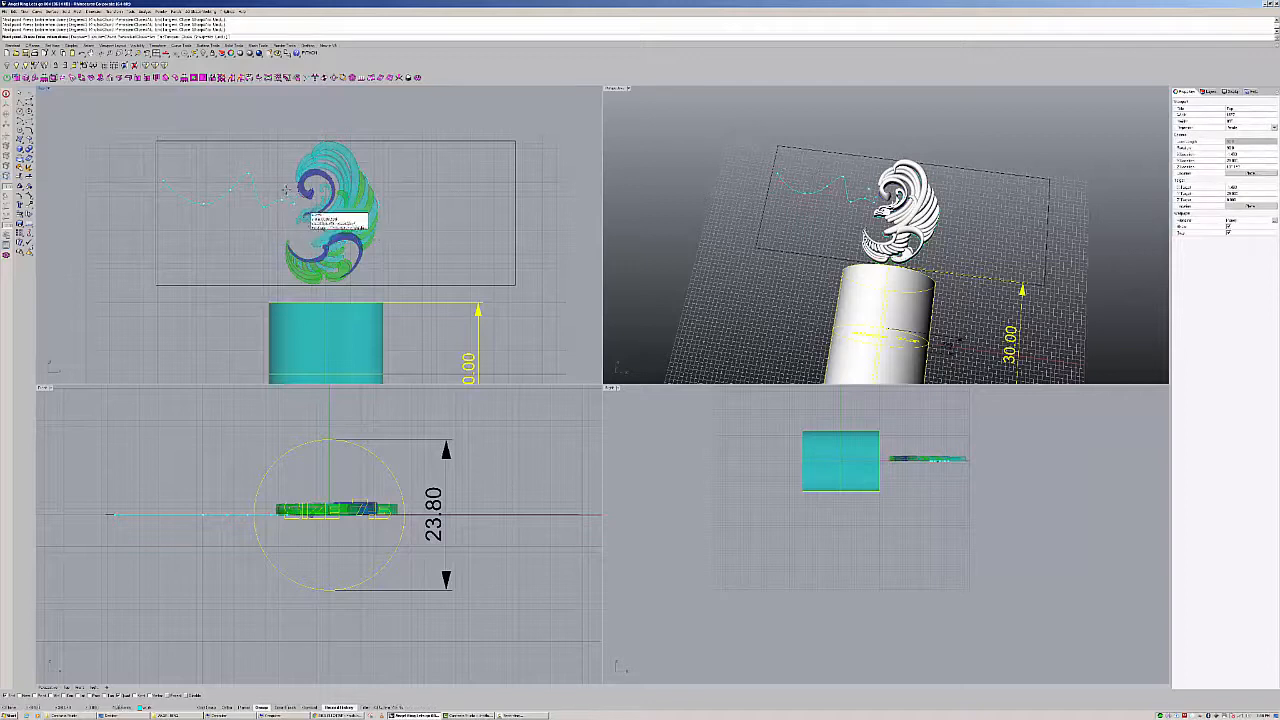
key("Escape")
- Draw a wavy interpolated curve in the Top view from the ornament's upper left to the left edge of the surrounding rectangle
right_click(273, 187)
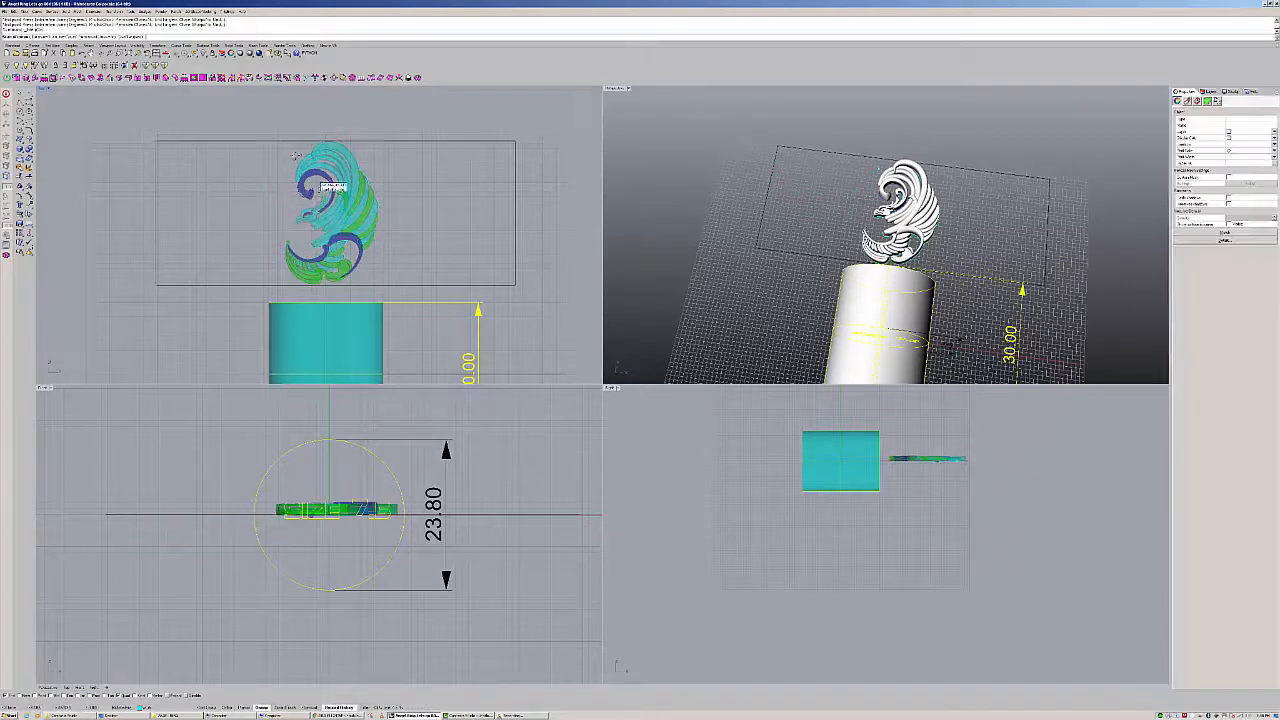
left_click(296, 152)
left_click(281, 160)
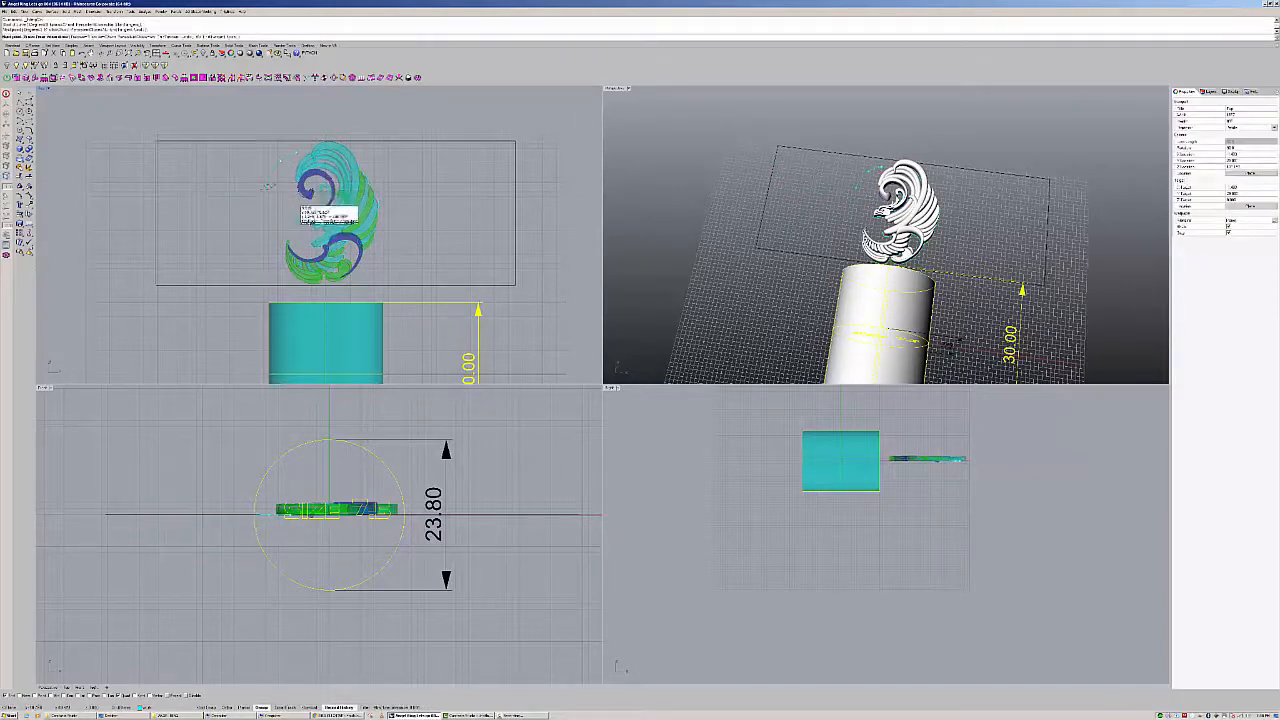
left_click(264, 191)
left_click(234, 191)
left_click(197, 185)
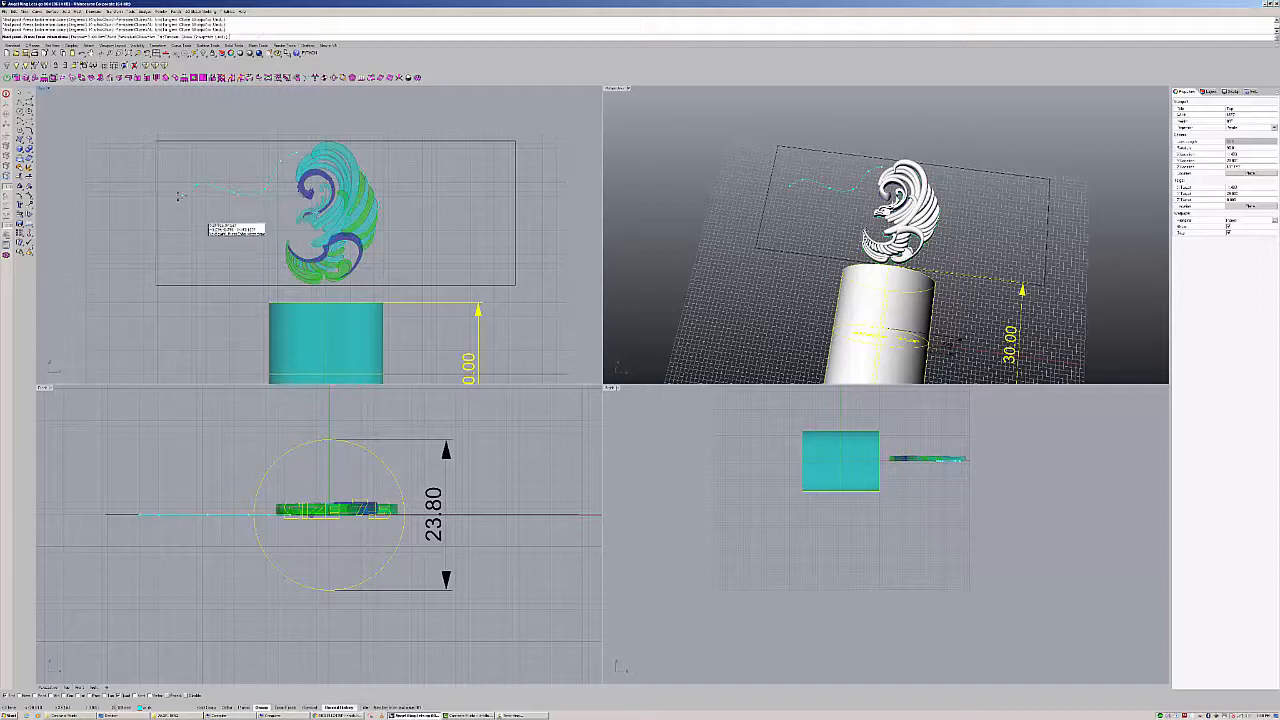
scroll(160, 197, "up", 3)
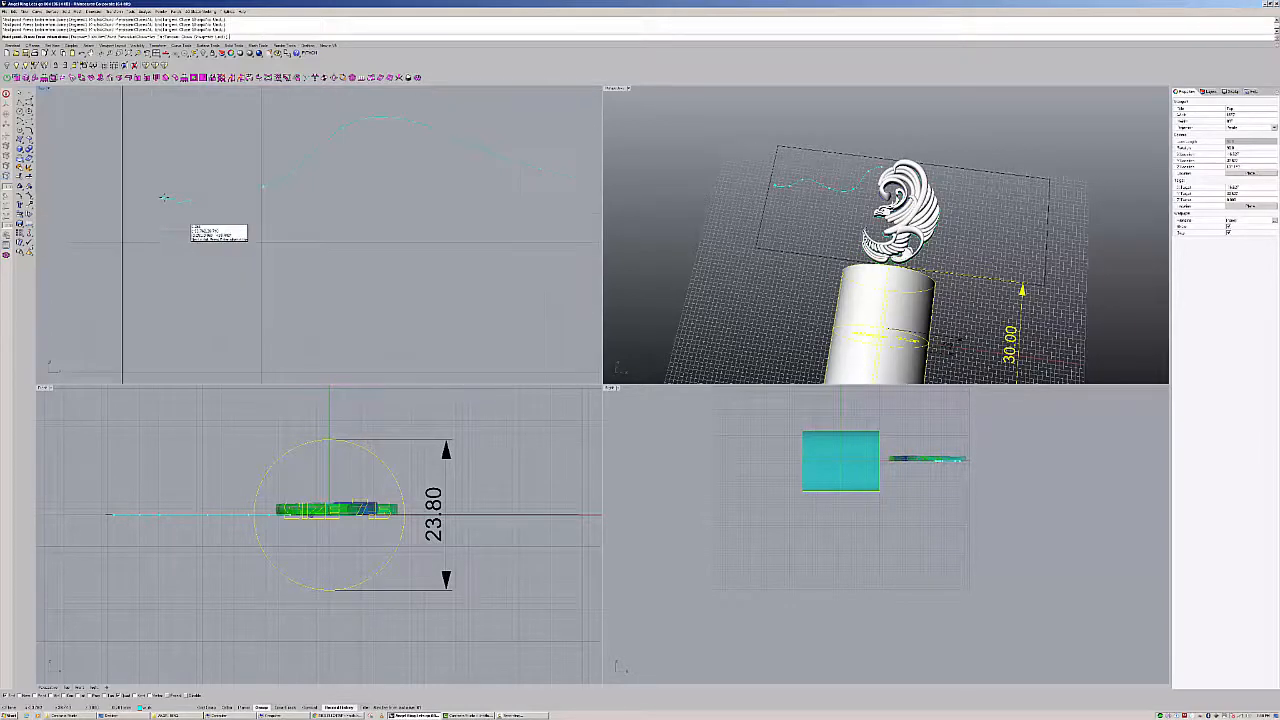
left_click(124, 199)
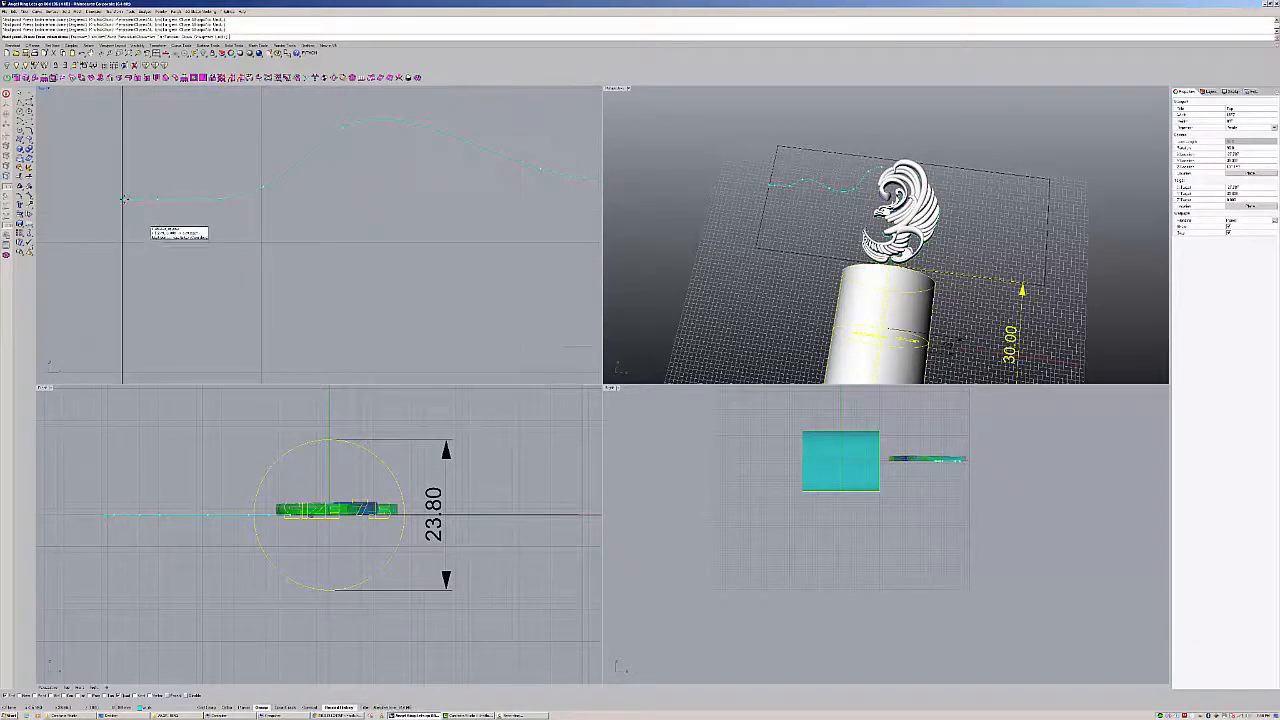
right_click(124, 199)
- Draw a second wavy interpolated curve below the first, from near the rectangle's left edge to the ornament's lower left
scroll(174, 258, "down", 8)
right_click_drag(174, 260, 176, 197)
right_click(174, 241)
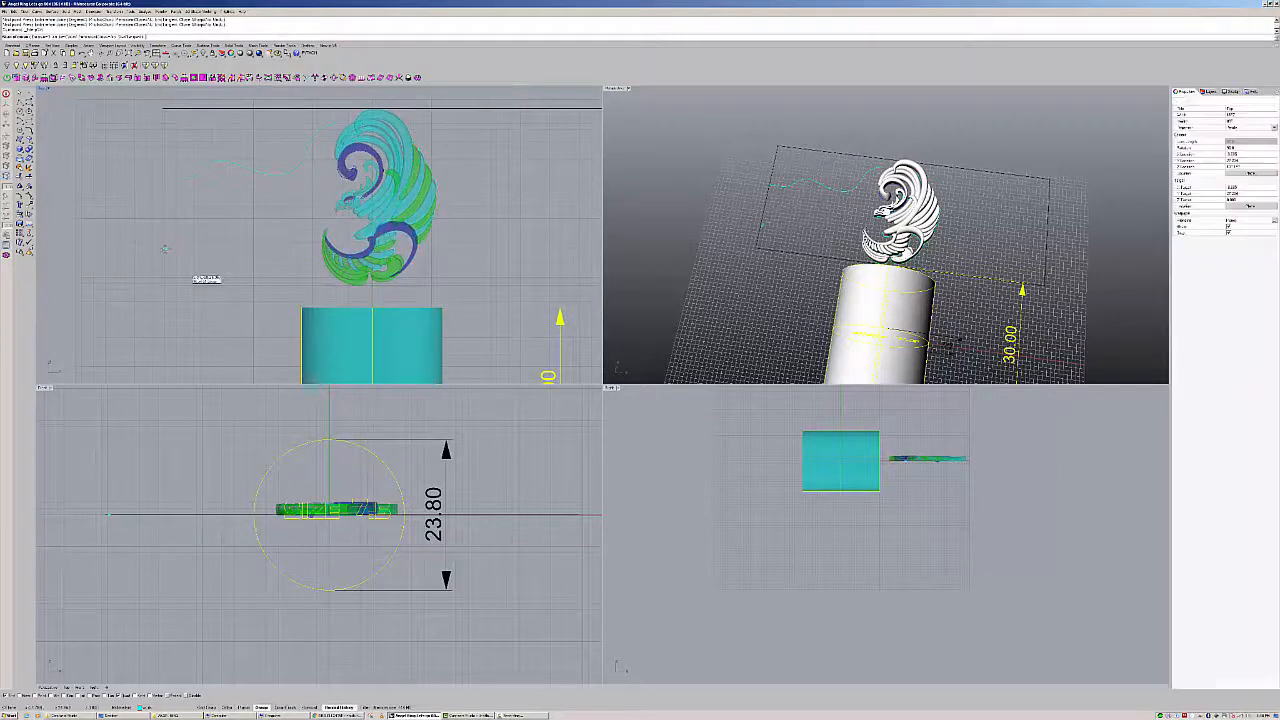
left_click(164, 250)
left_click(186, 238)
left_click(218, 246)
left_click(233, 231)
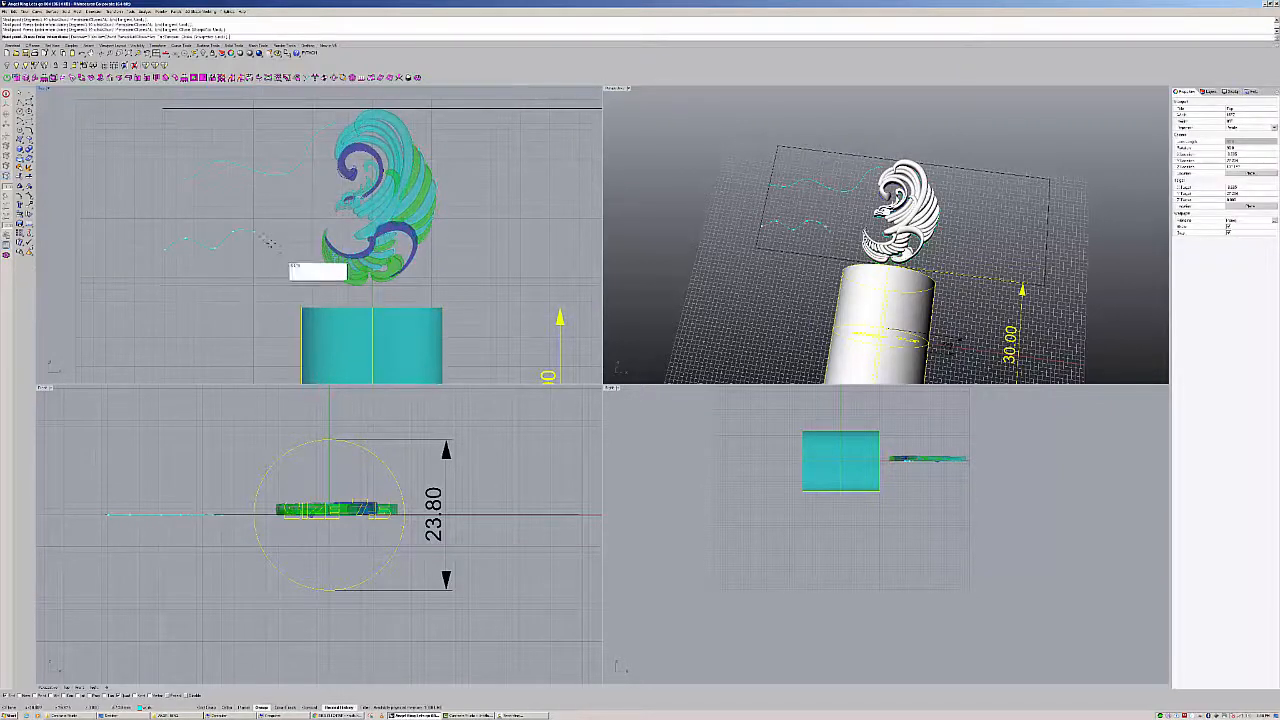
left_click(268, 238)
left_click(295, 250)
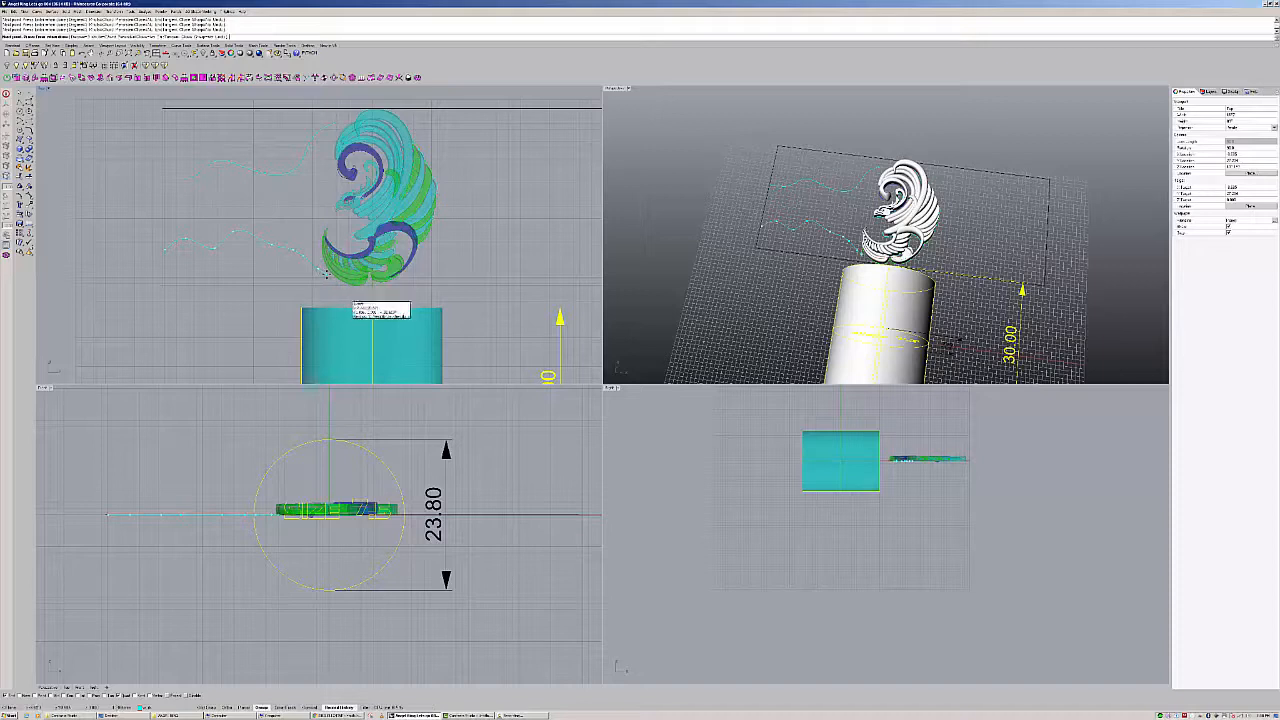
left_click(326, 275)
right_click(326, 274)
- Connect the ornament-side ends of the two wavy curves with an interpolated curve bending behind the ornament
right_click_drag(326, 275, 280, 269)
right_click(274, 270)
left_click(280, 268)
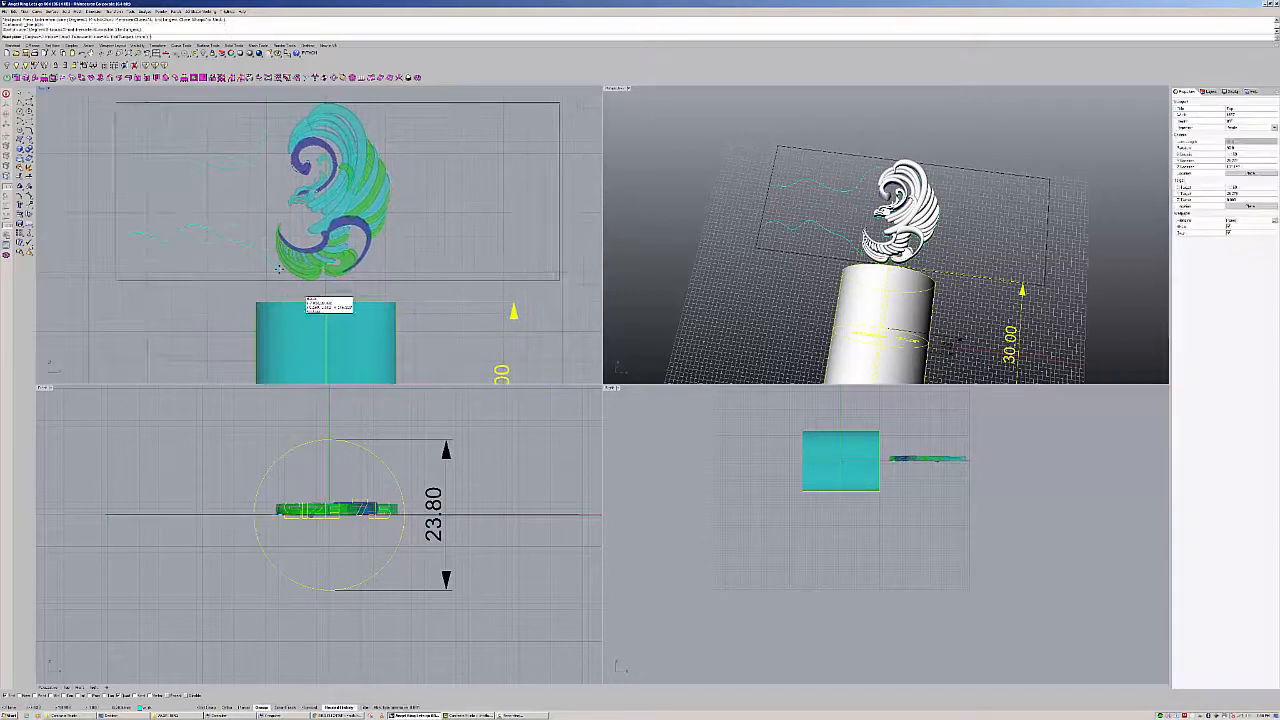
left_click(297, 232)
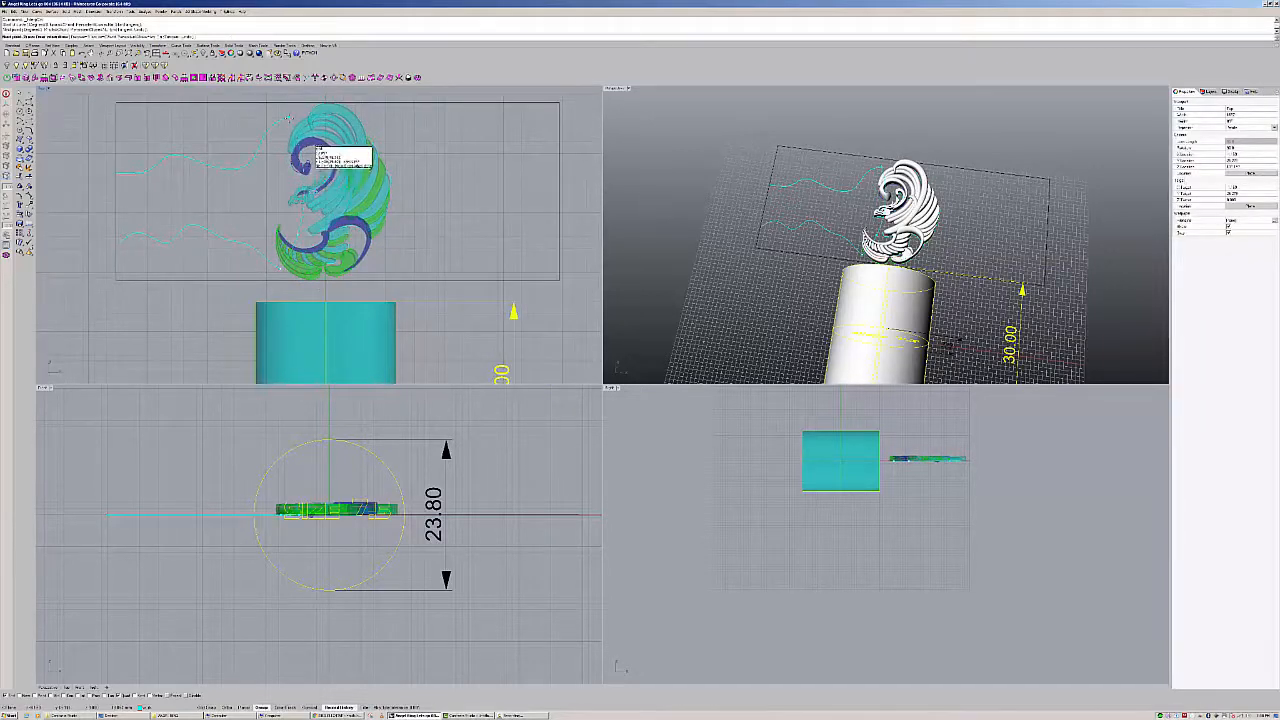
left_click(288, 114)
right_click(288, 115)
right_click_drag(289, 121, 265, 112)
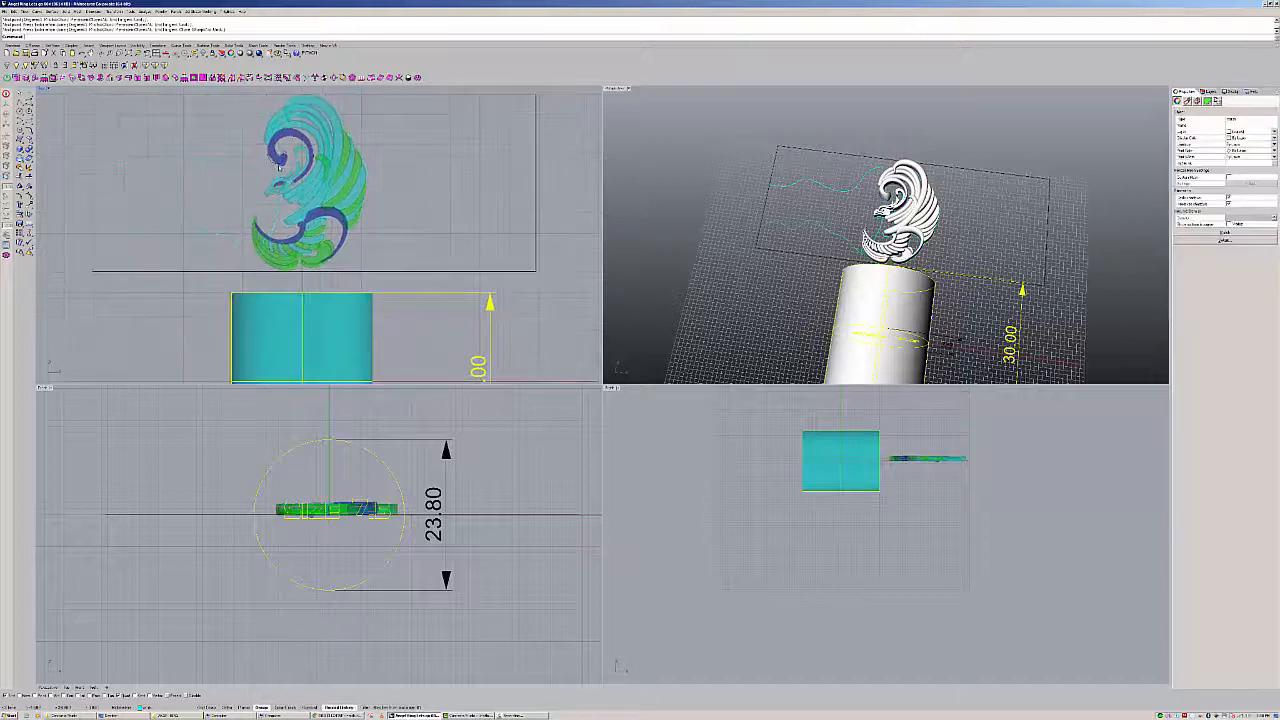
key("Escape")
- Close the outline near the rectangle's left edge with a two-point curve between the outer ends of the wavy curves
right_click_drag(160, 190, 210, 177)
right_click(208, 181)
scroll(166, 158, "up", 7)
left_click(168, 143)
scroll(210, 195, "down", 4)
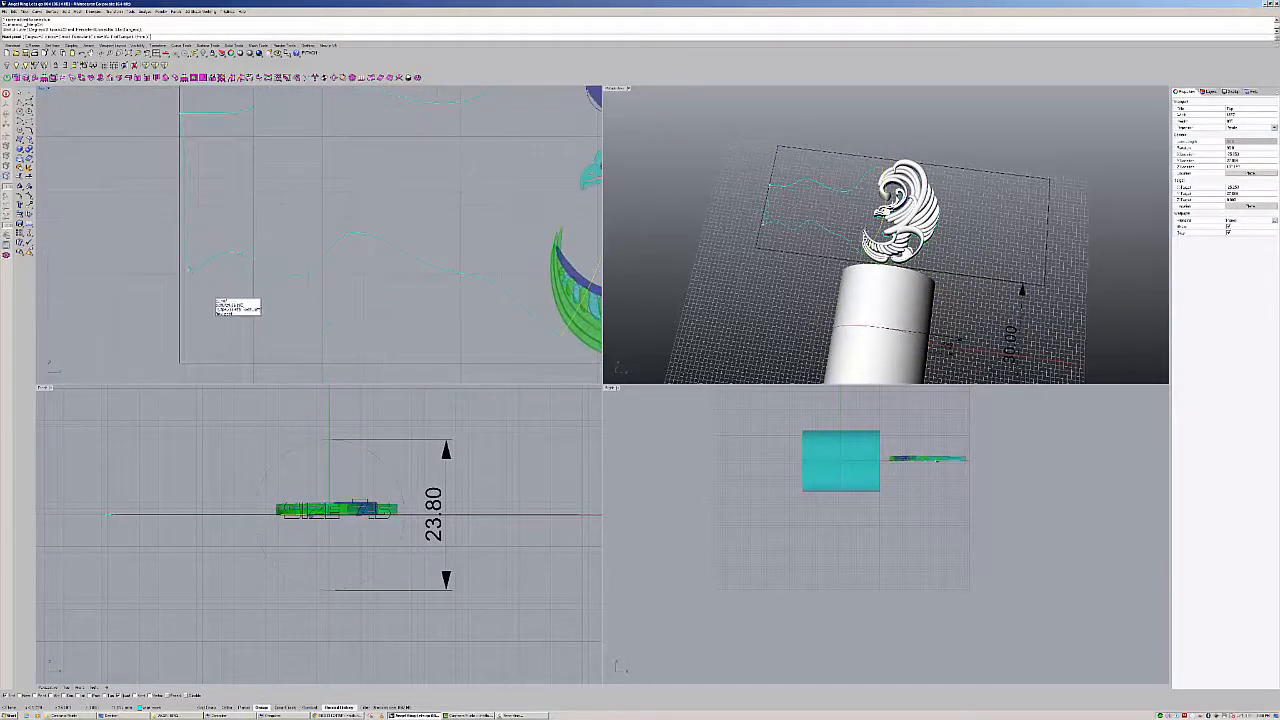
left_click(189, 269)
right_click(190, 271)
scroll(196, 268, "down", 6)
right_click_drag(196, 279, 171, 289)
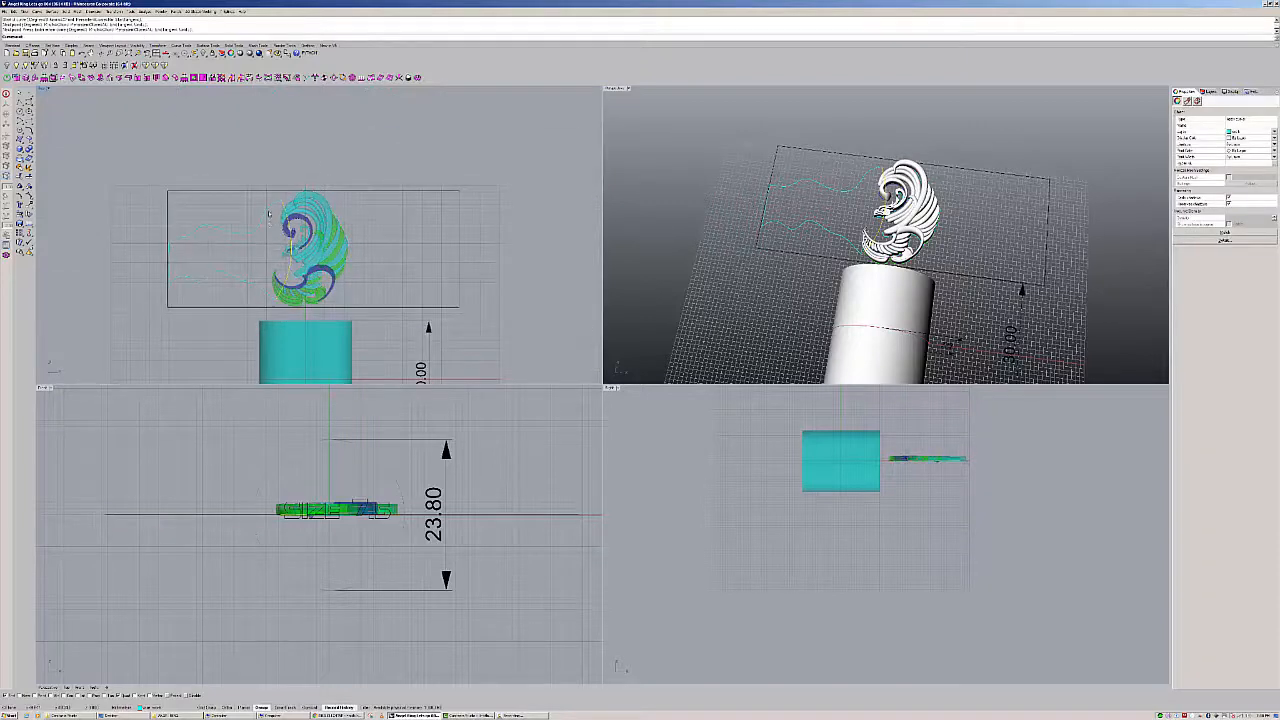
- Select the two wavy curves and both connecting curves, and join them into one closed outline
left_click(271, 211, "shift")
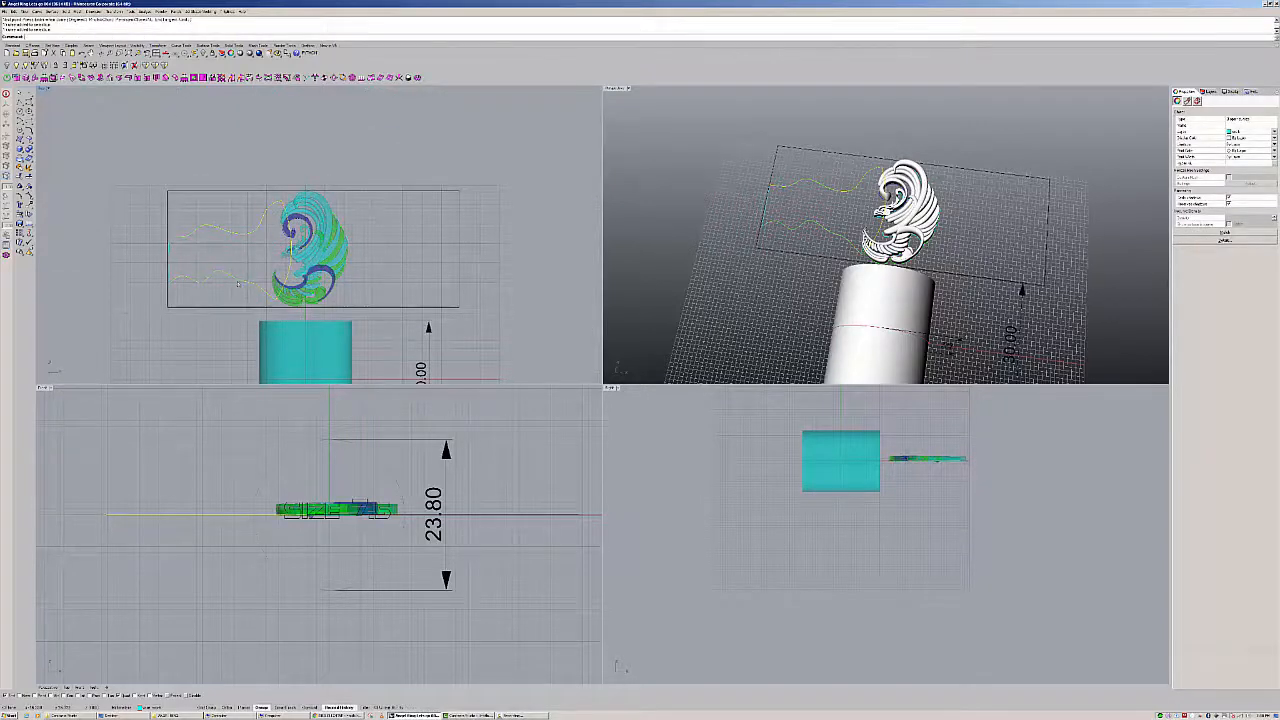
middle_click(172, 280)
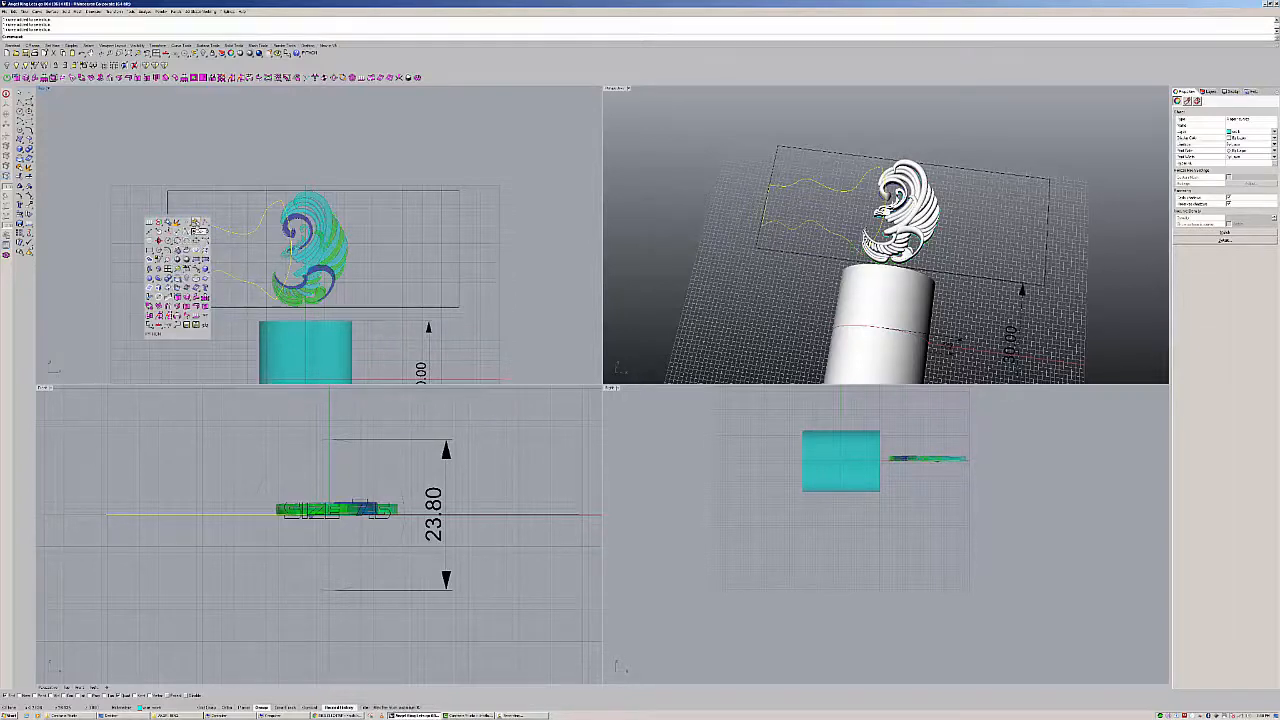
left_click(195, 230)
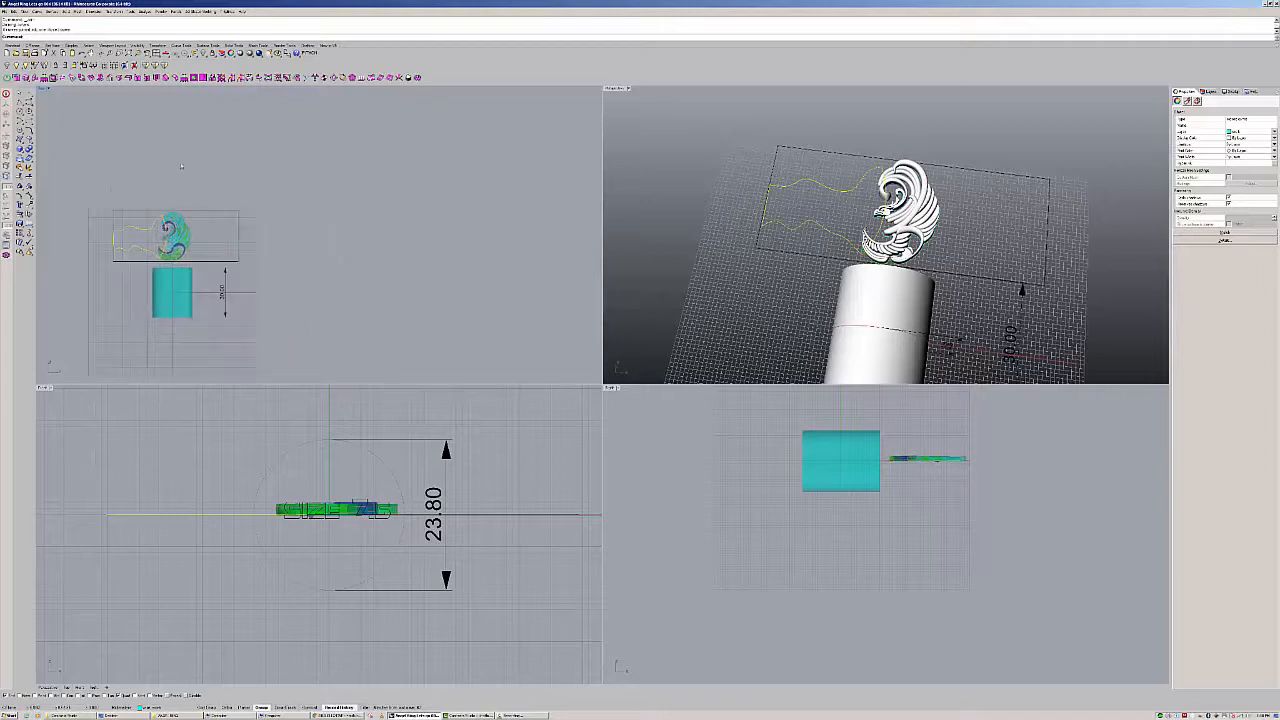
- Mirror the closed wavy outline to the other side of the ornament across a vertical axis through the ornament's lower centre
left_click(117, 13)
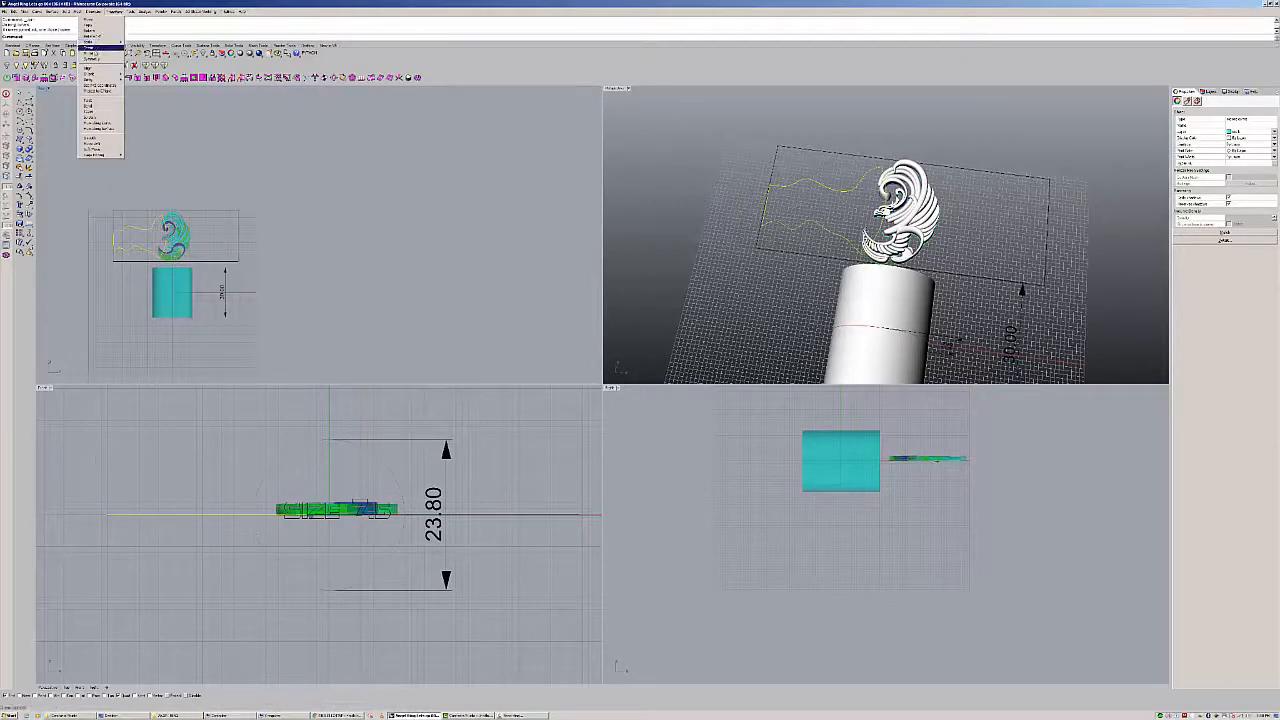
left_click(112, 54)
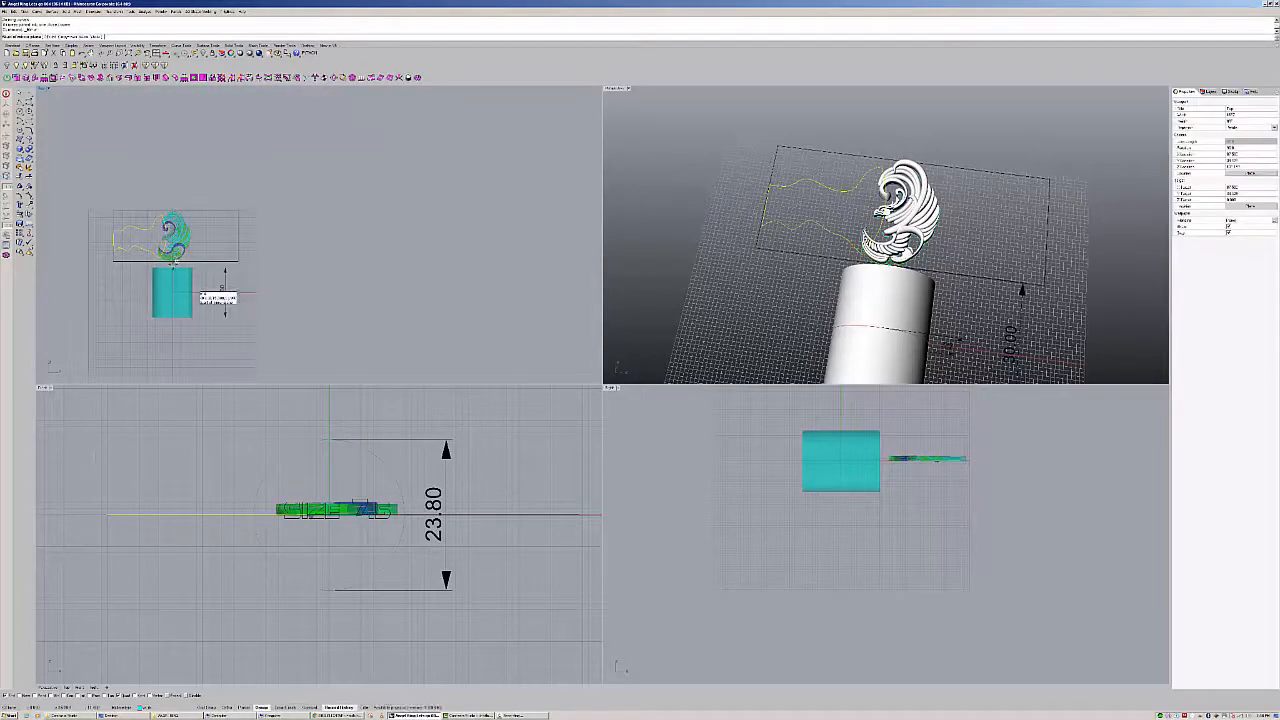
scroll(172, 262, "up", 5)
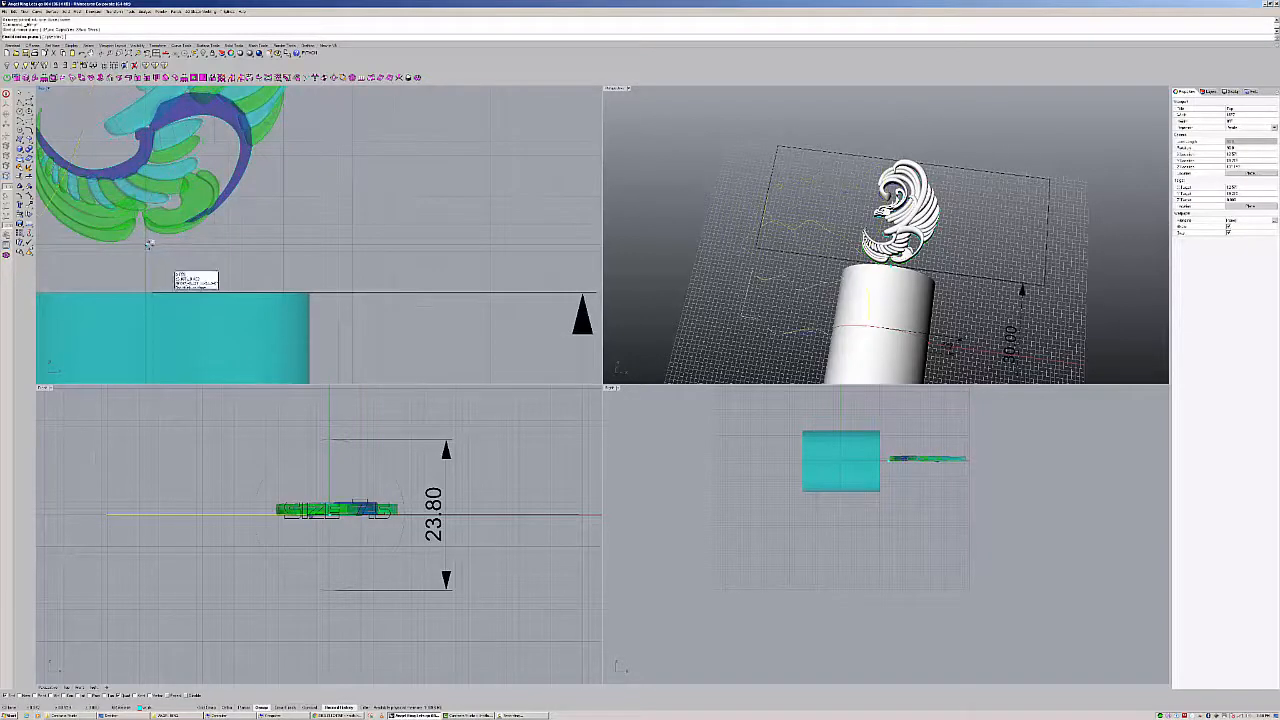
scroll(198, 197, "down", 4)
scroll(200, 200, "down", 2)
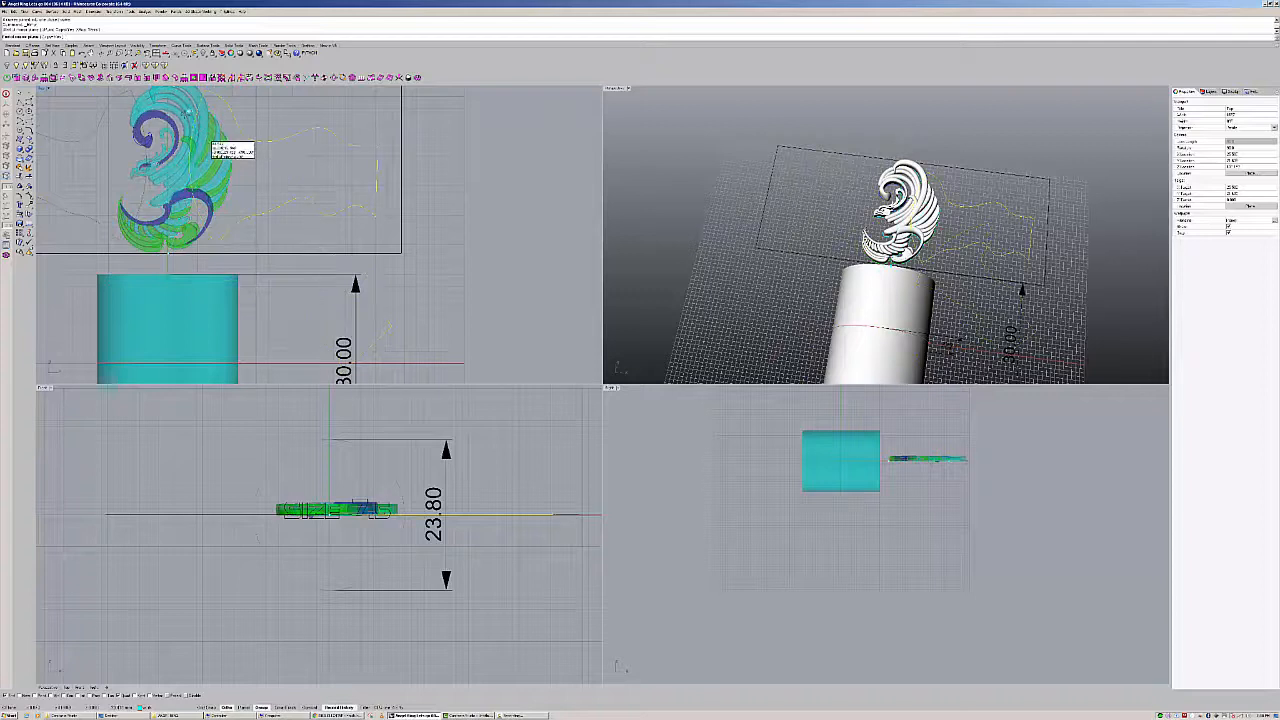
left_click(194, 113, "shift")
scroll(270, 151, "down", 5)
right_click_drag(270, 151, 242, 202)
scroll(242, 202, "up", 3)
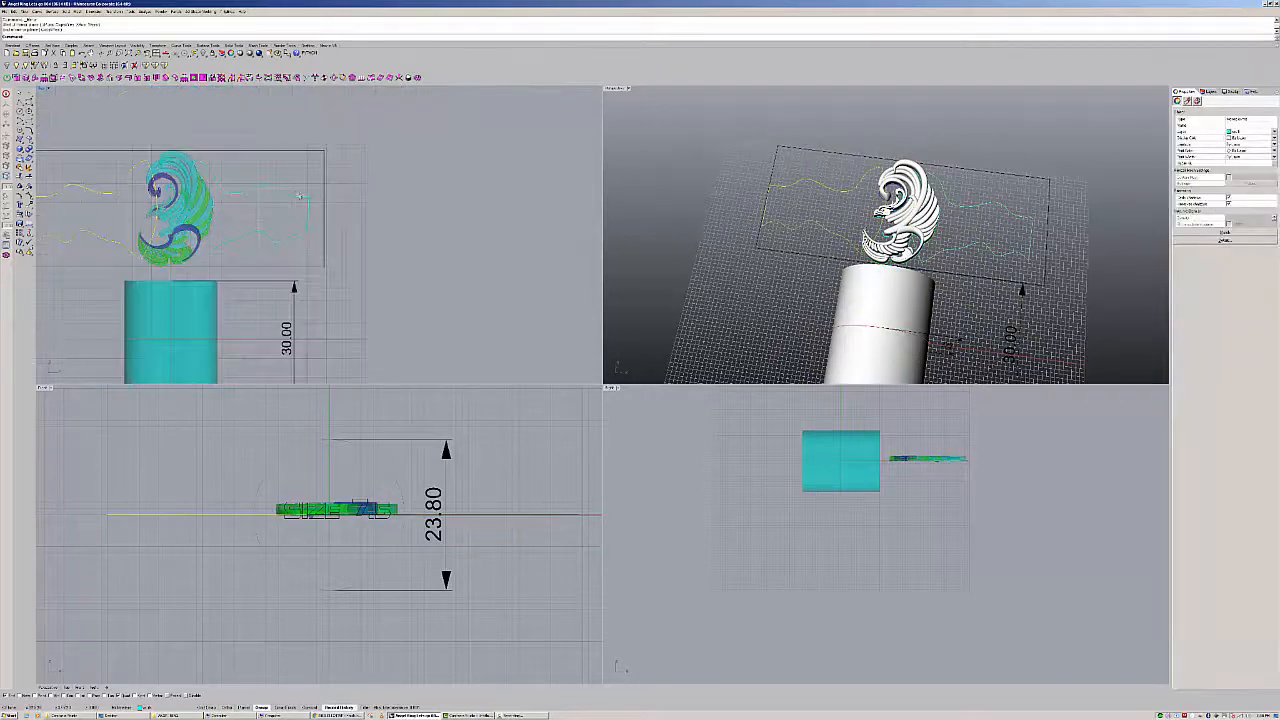
- Move the mirrored outline out to the rectangle's far edge and scale it slightly from that outer end toward the ornament
left_click_drag(307, 208, 322, 211)
key("Return")
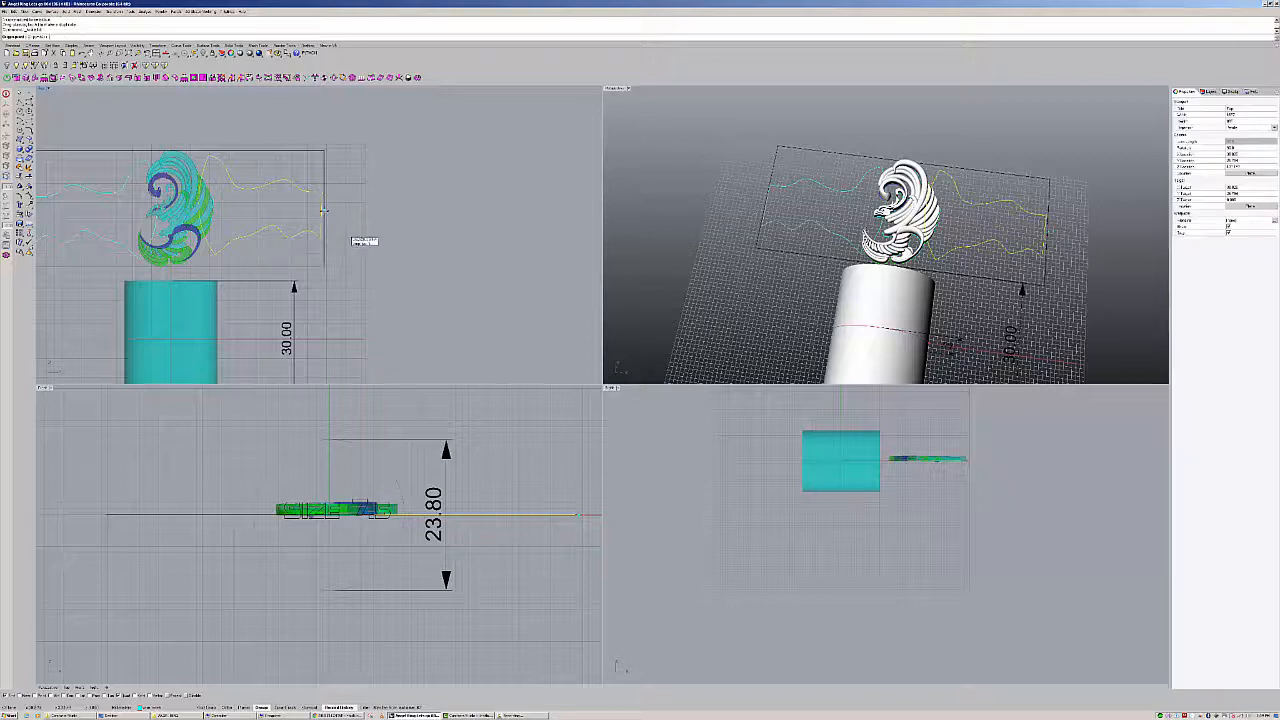
left_click(322, 211)
left_click(203, 213)
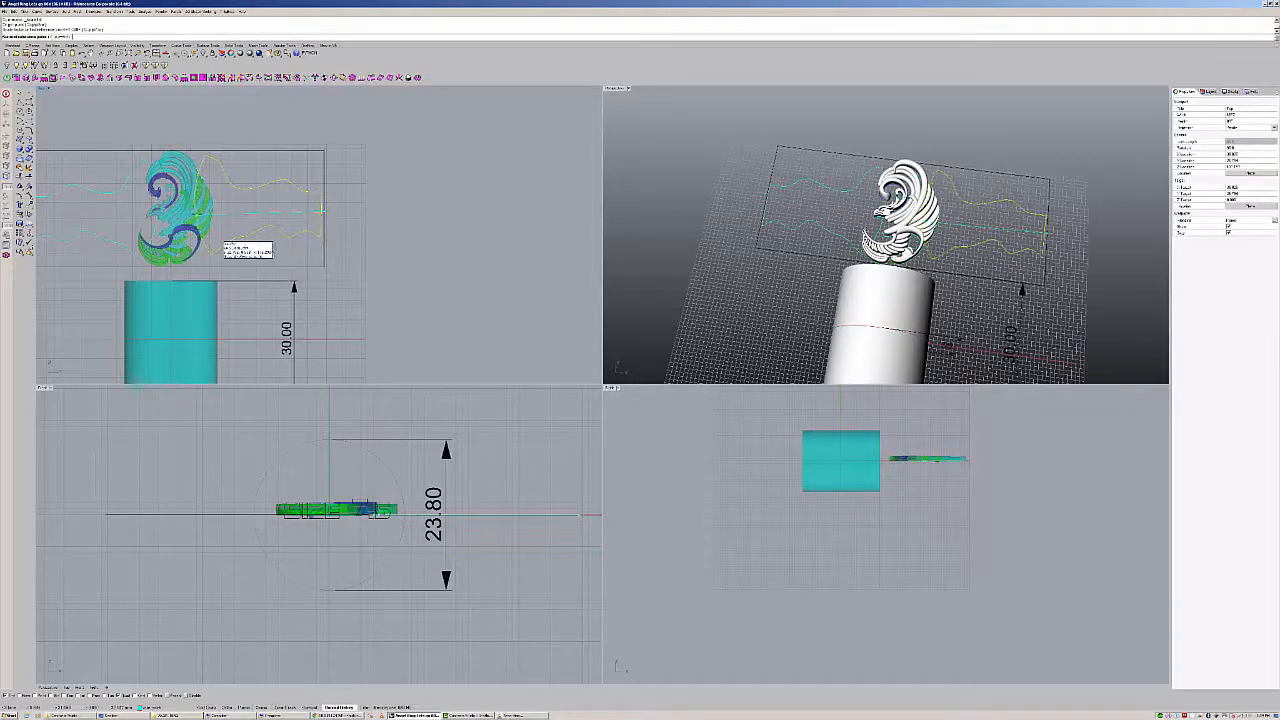
left_click(198, 212)
- Extrude both closed wavy outlines 1 mm to one side only as solid bands
scroll(251, 211, "down", 2)
left_click(140, 194, "shift")
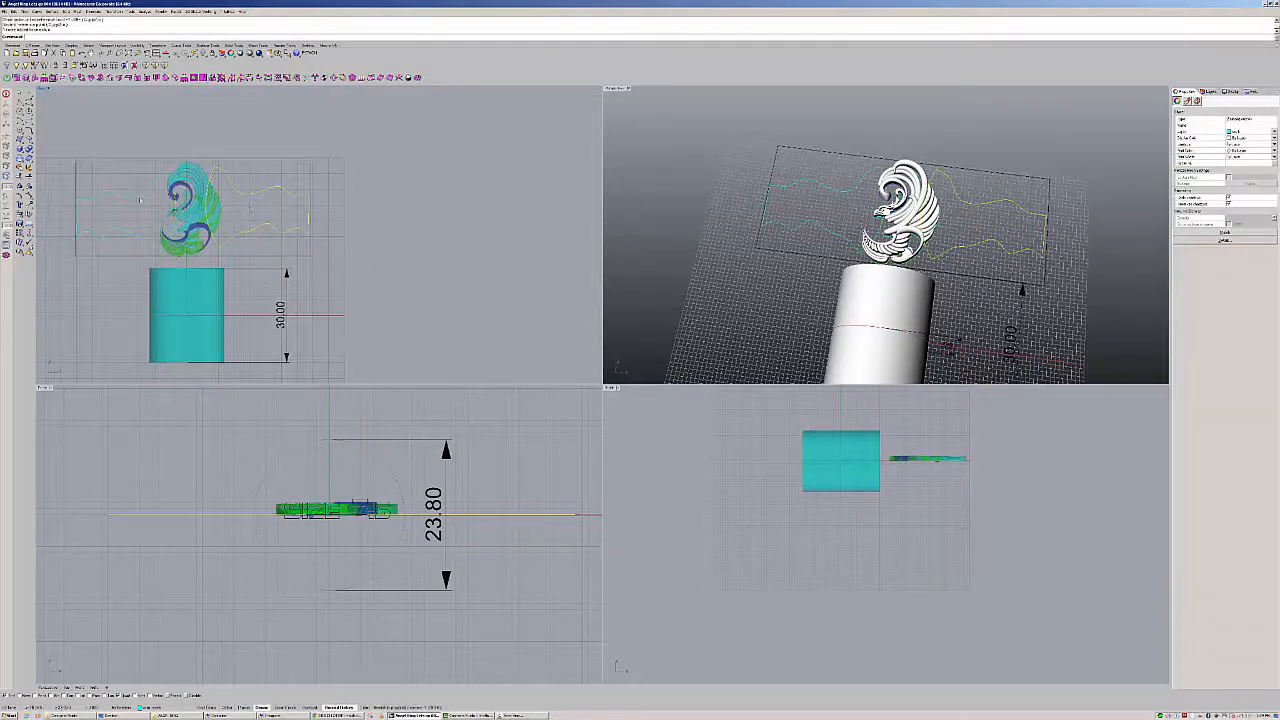
right_click_drag(149, 211, 217, 209)
key("Return")
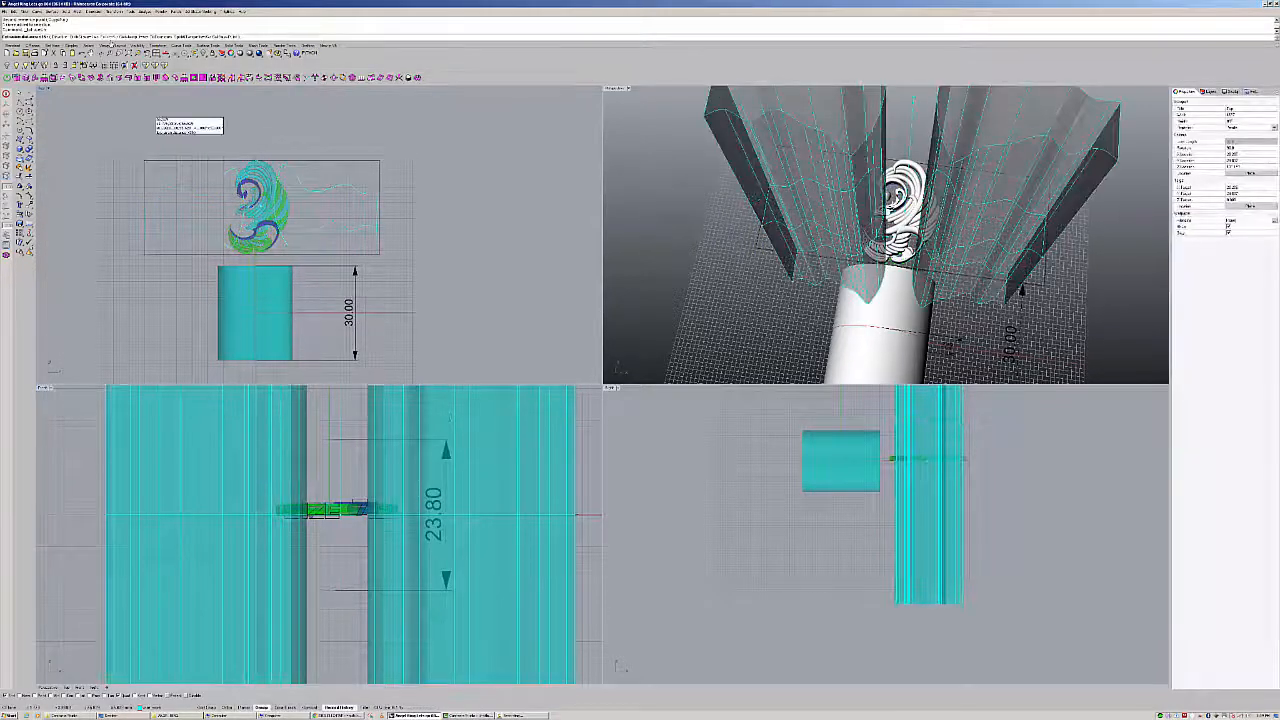
left_click(110, 39)
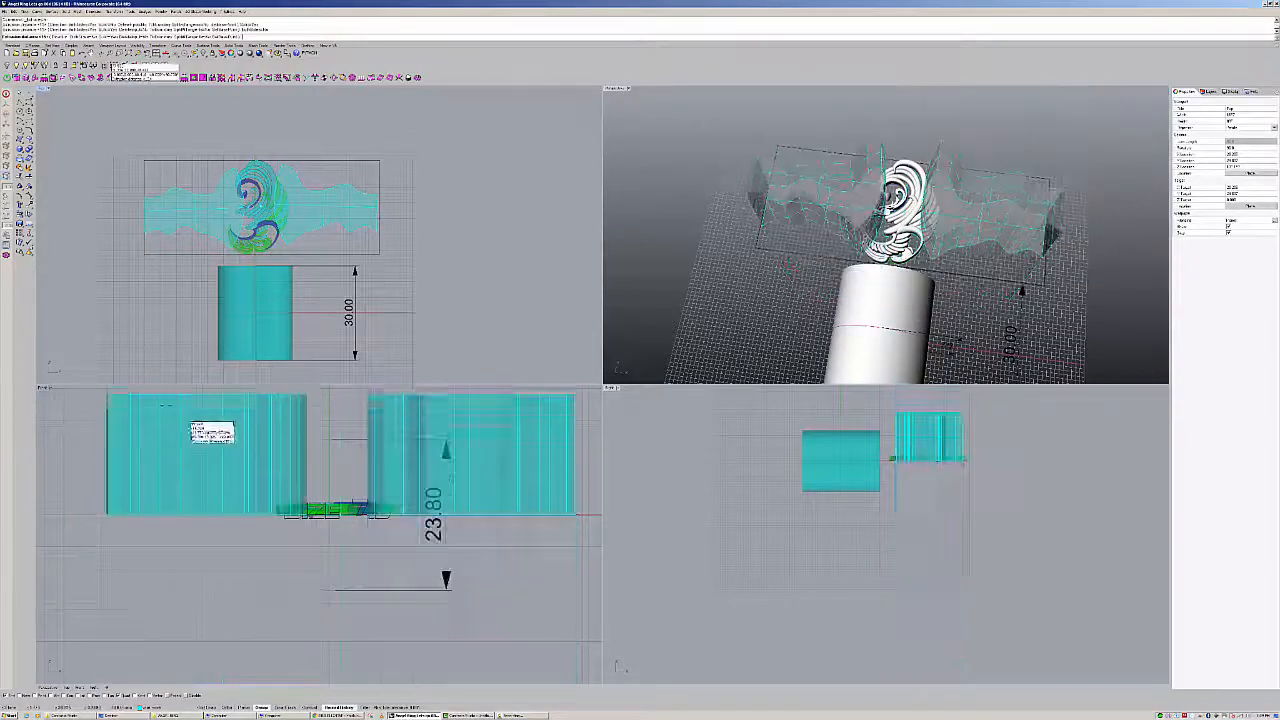
type("1")
key("Return")
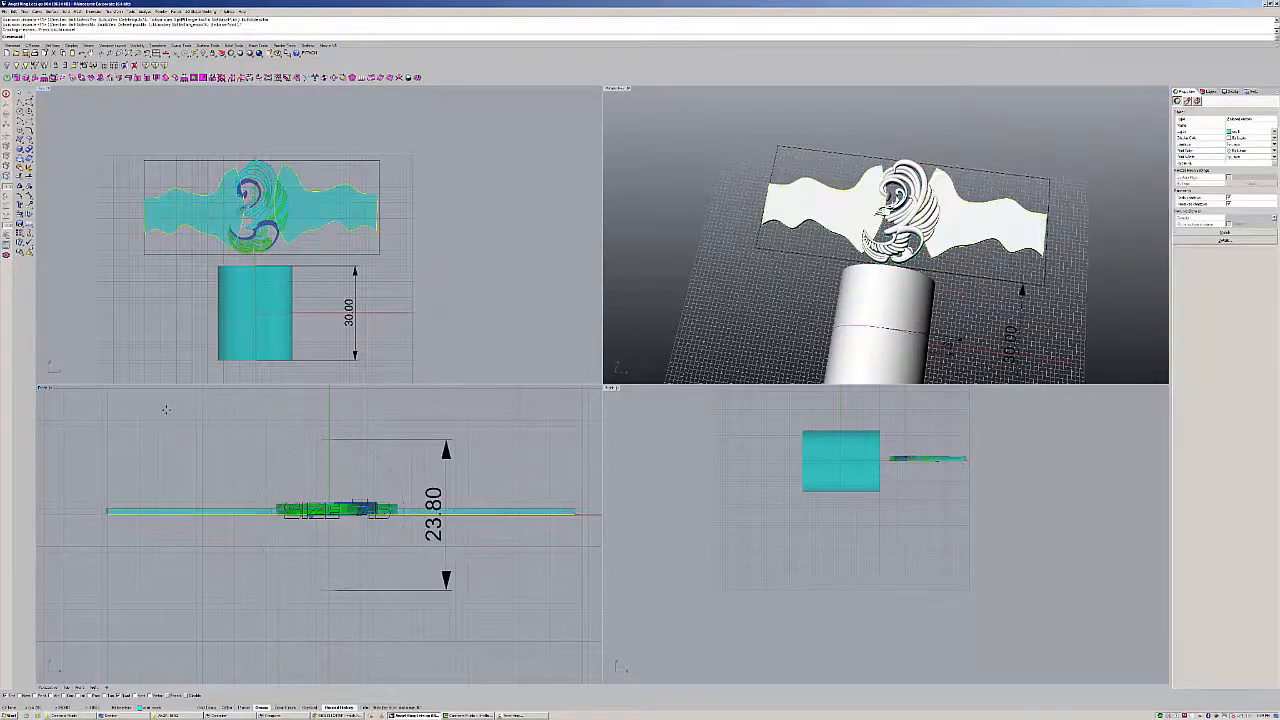
right_click_drag(858, 214, 655, 108)
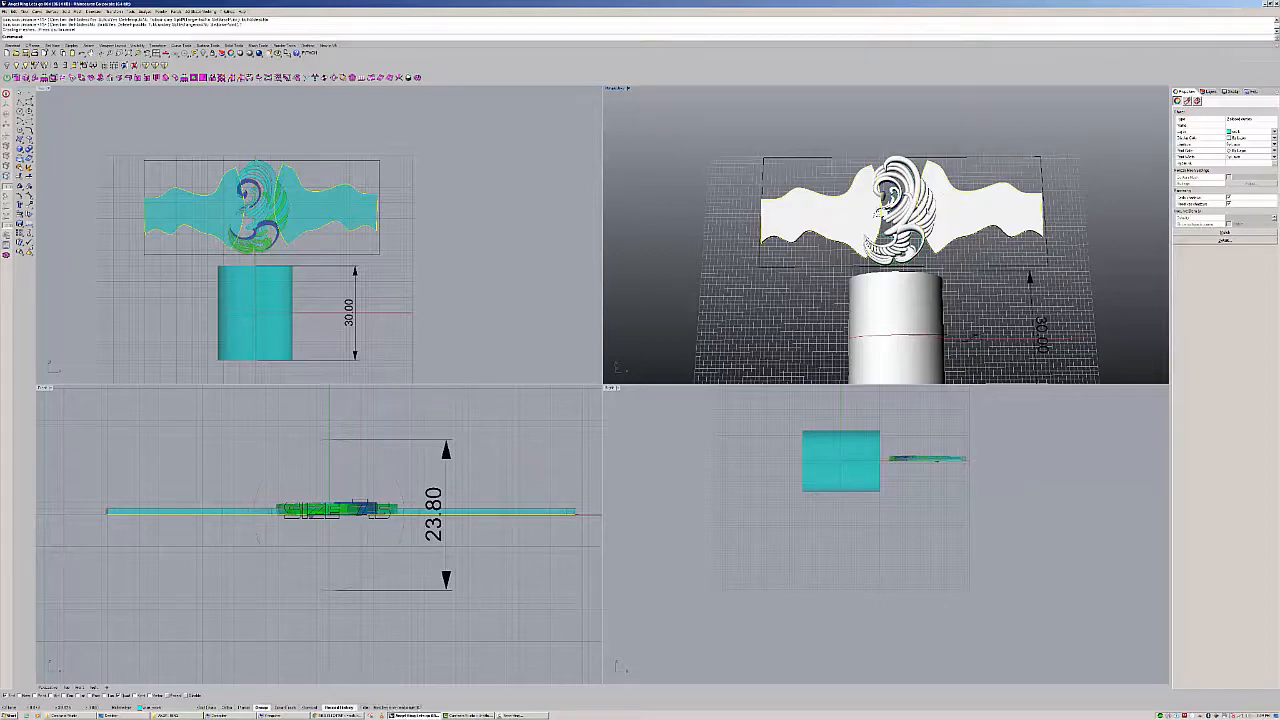
scroll(890, 180, "up", 9)
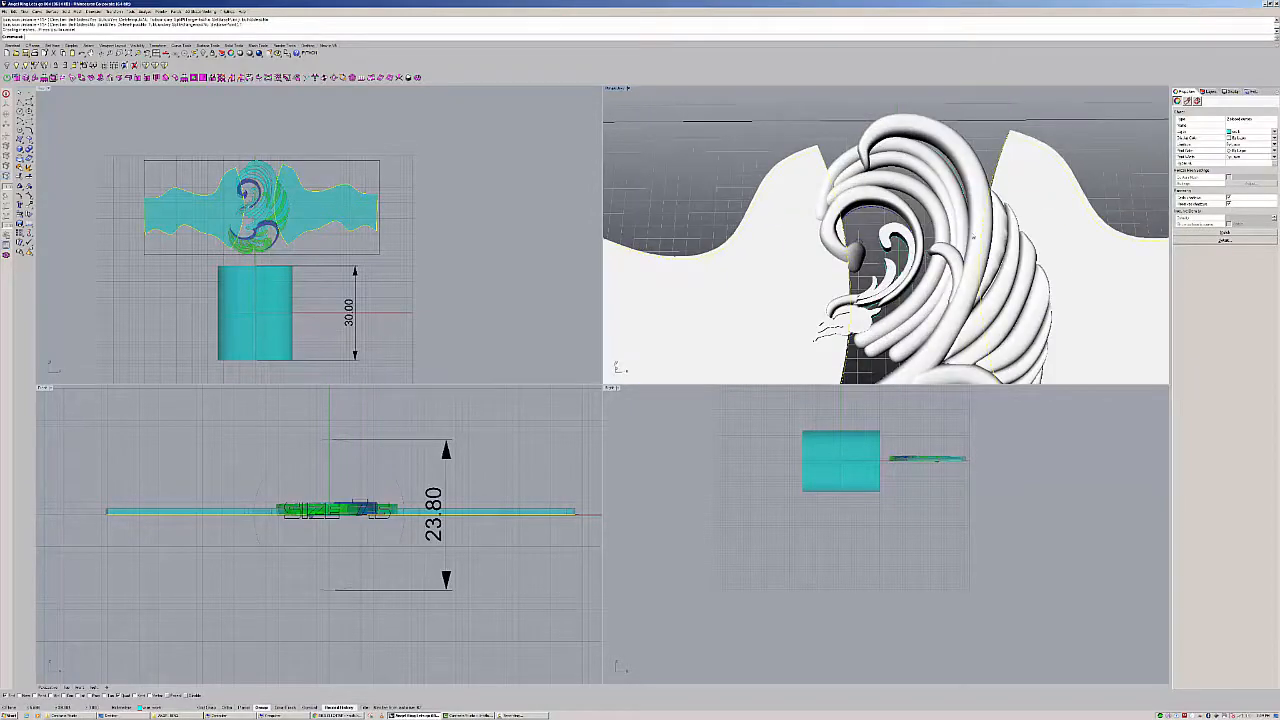
scroll(885, 235, "down", 8)
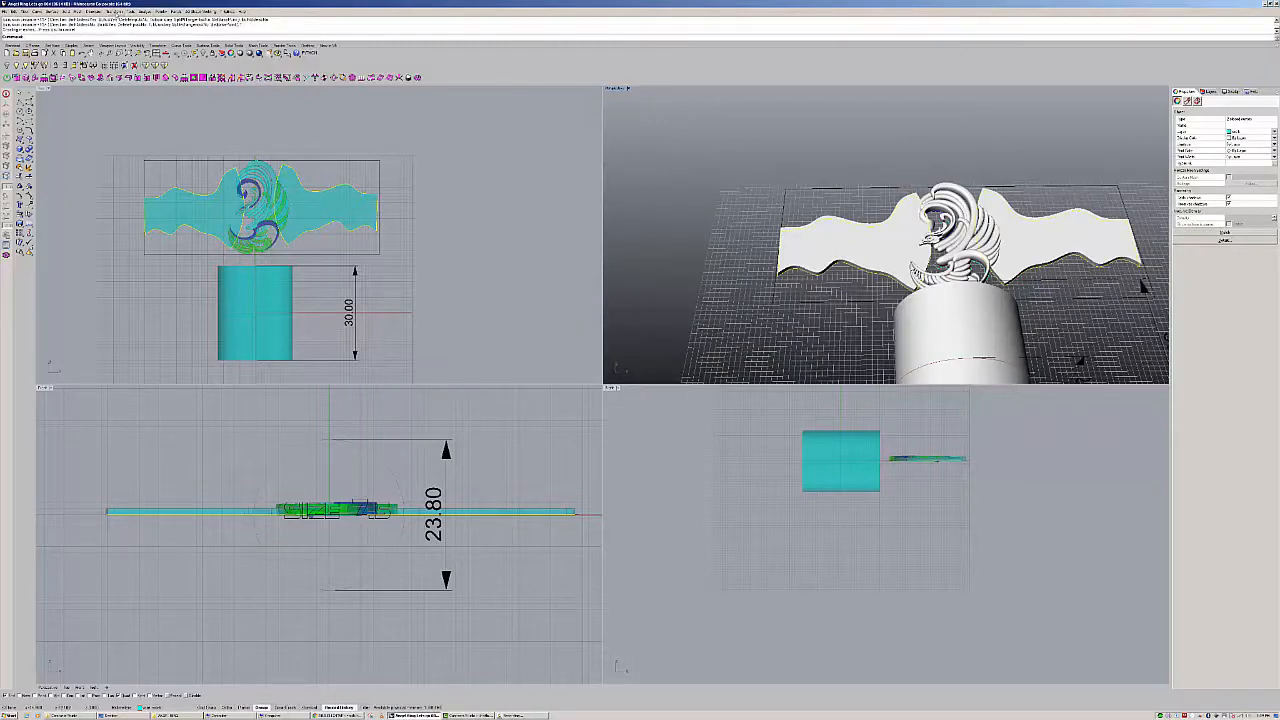
left_click(116, 11)
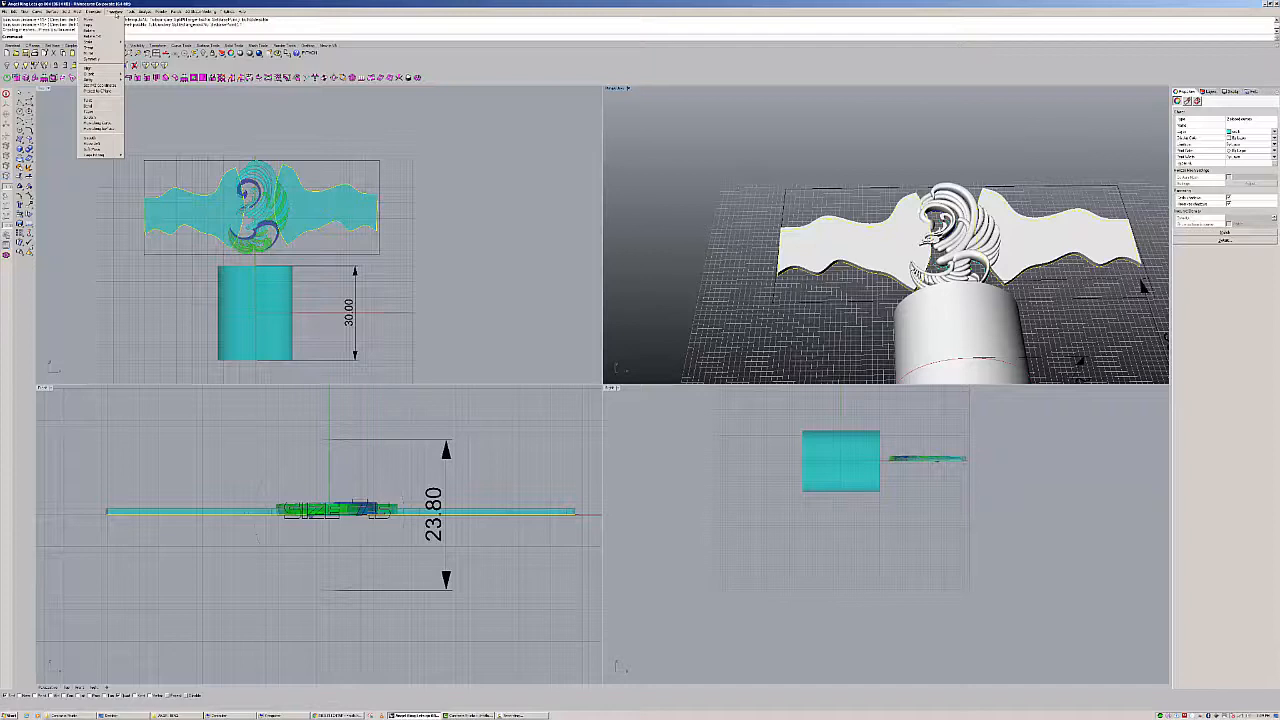
left_click(106, 129)
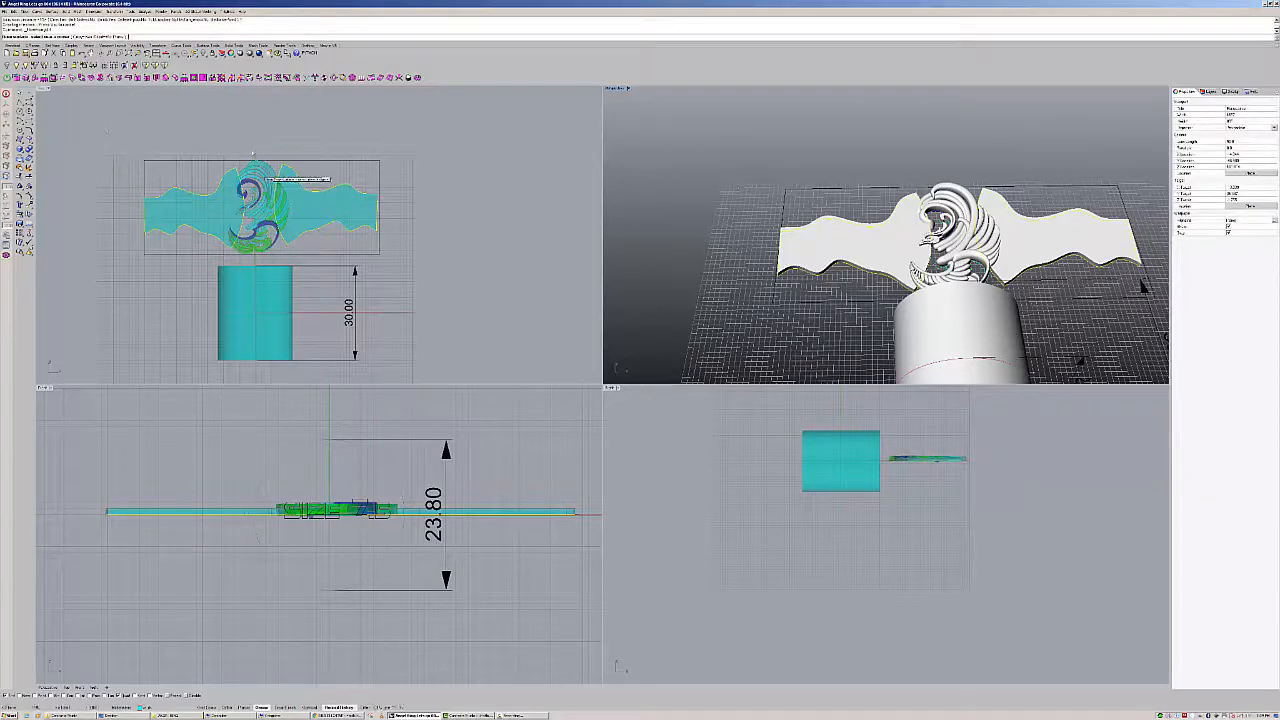
key("Escape")
key("Escape")
- Flow the ornament and both bands along the cylinder surface, using a base plane between the flat rectangle's opposite corners
right_click(284, 156)
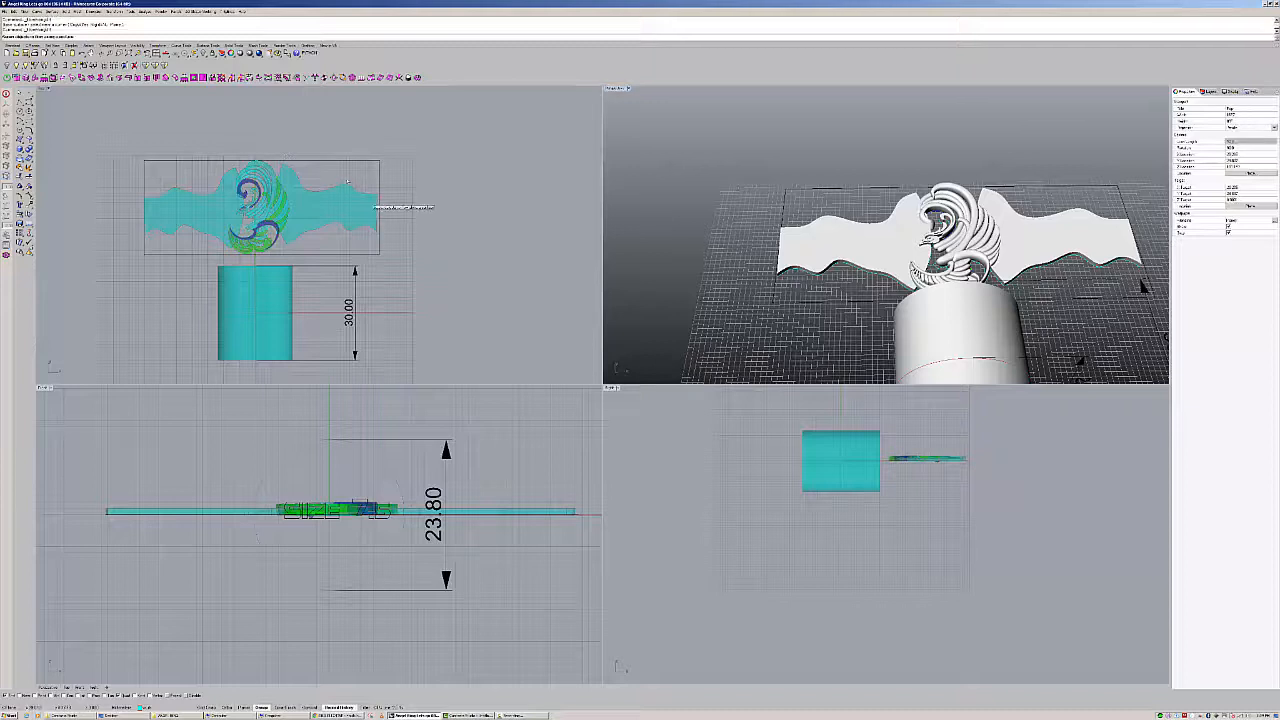
left_click(172, 237)
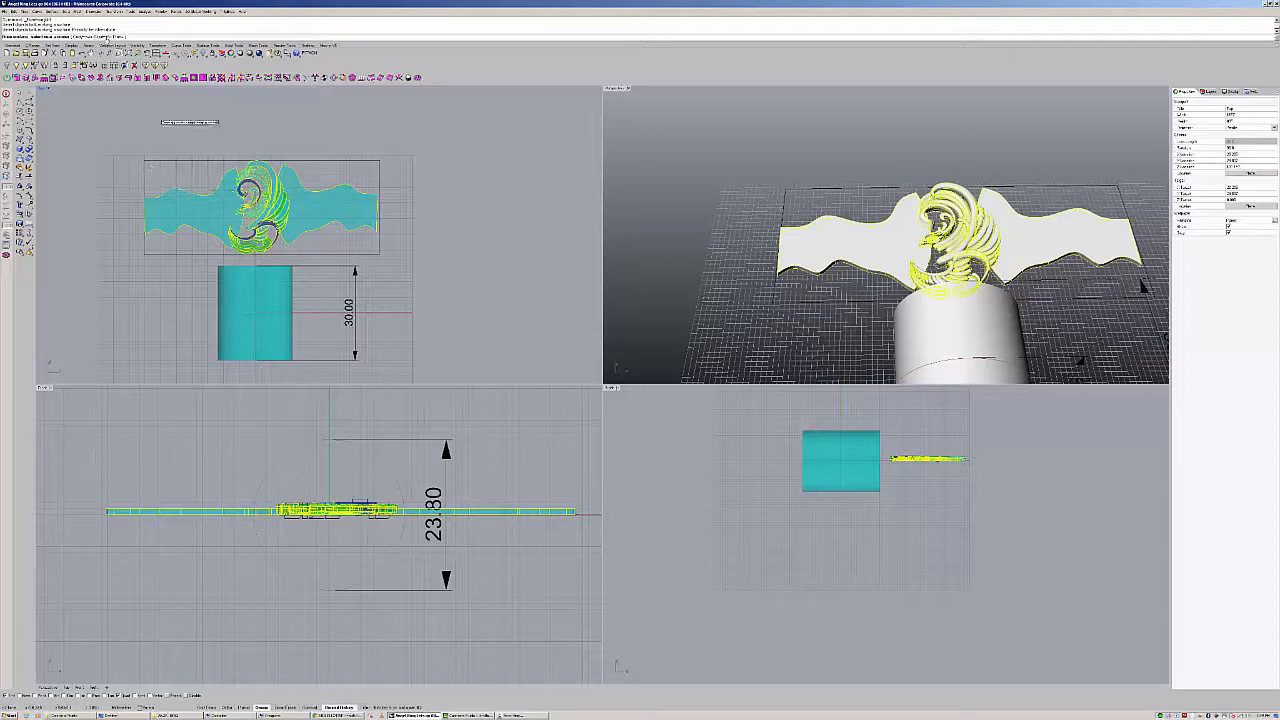
left_click(118, 37)
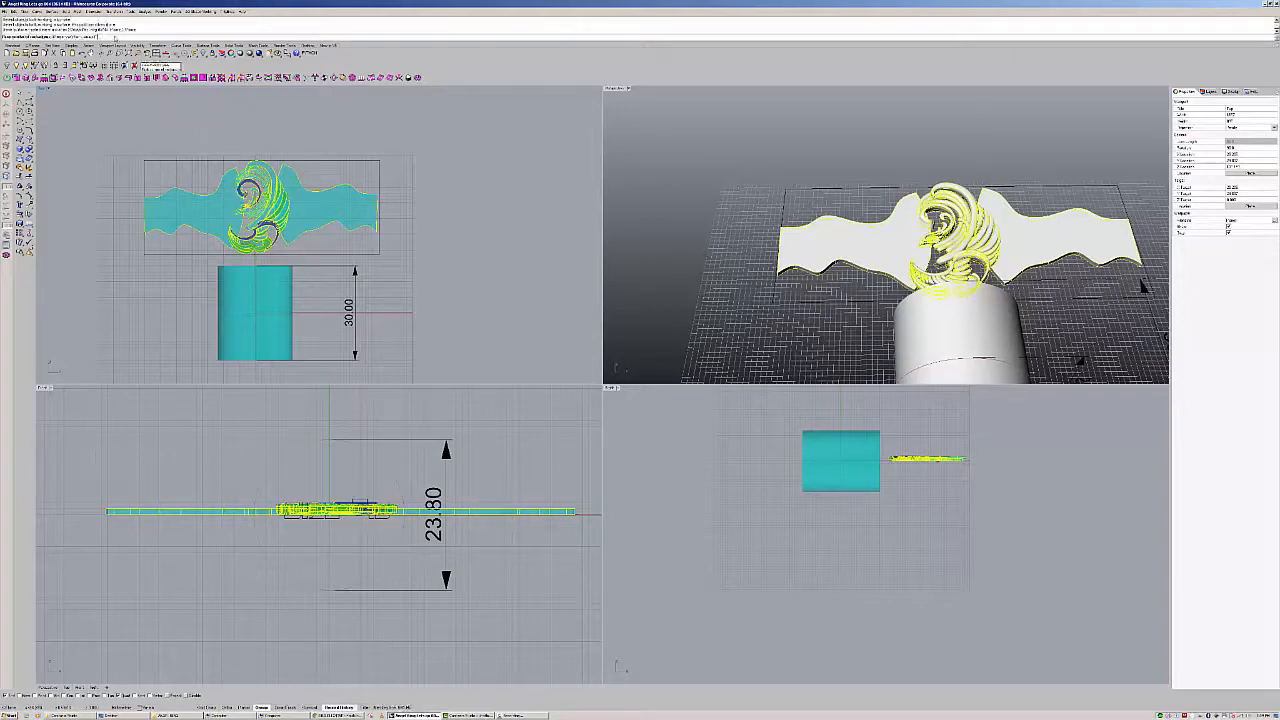
left_click(144, 160)
left_click(380, 254)
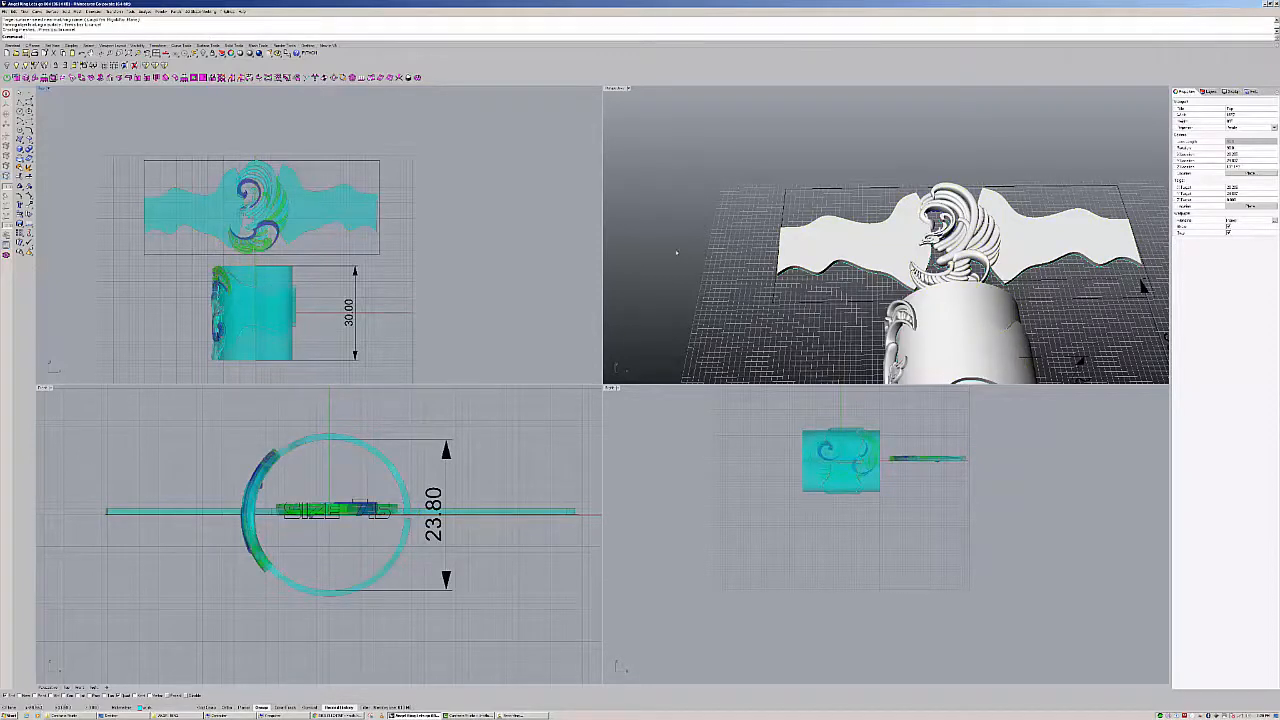
- Rotate the cylinder with the wrapped ring parts about the origin in the front view, bringing the ornament to the top
scroll(676, 253, "down", 5)
left_click(316, 274)
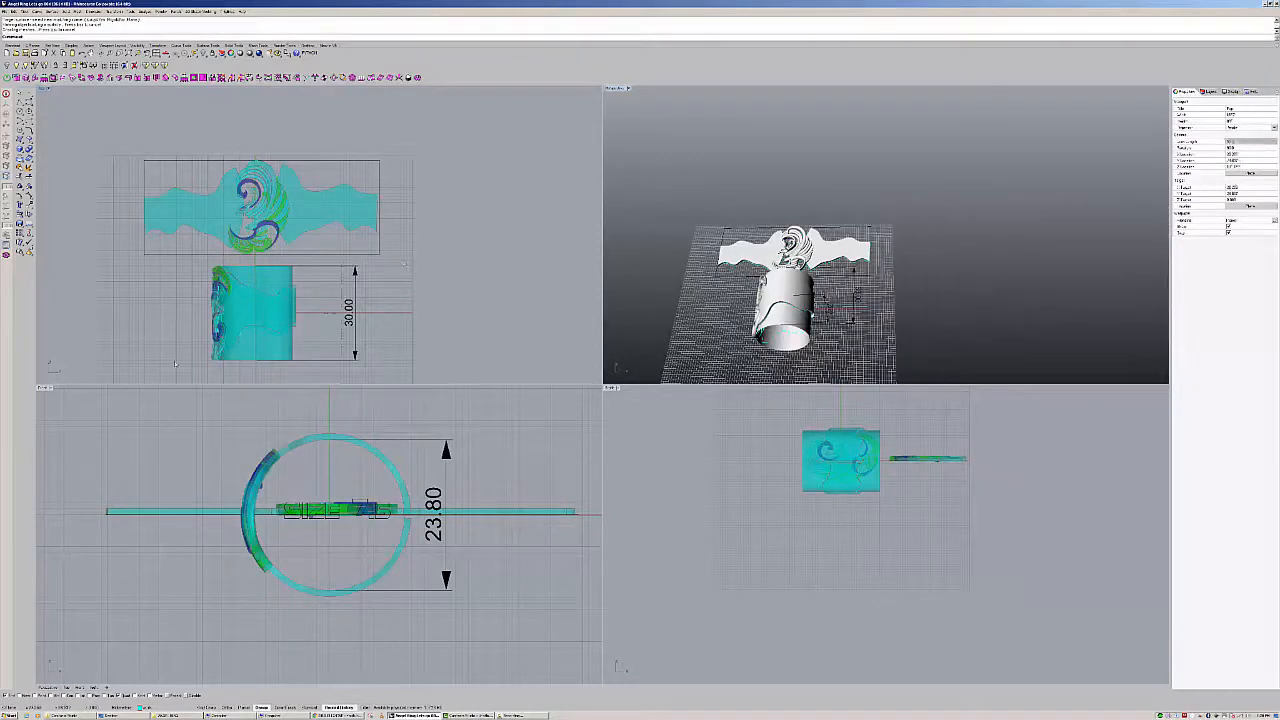
left_click_drag(175, 364, 163, 368)
left_click(28, 214)
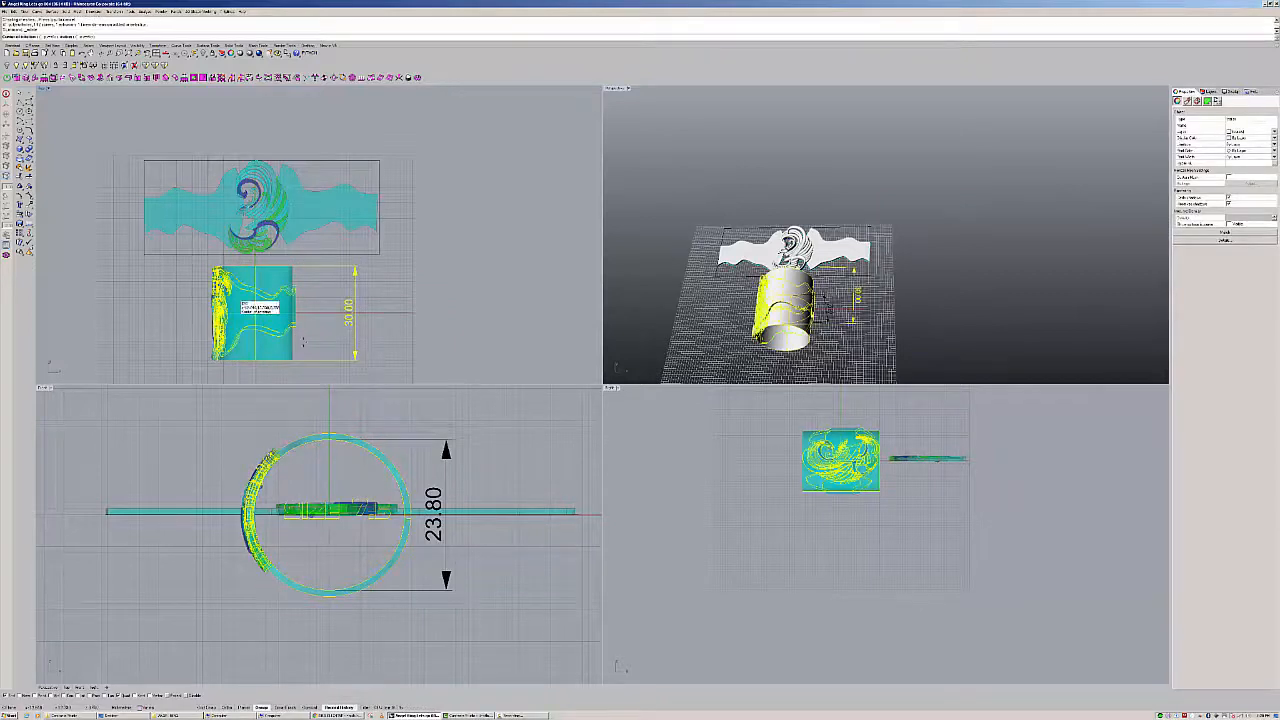
type("0")
key("Return")
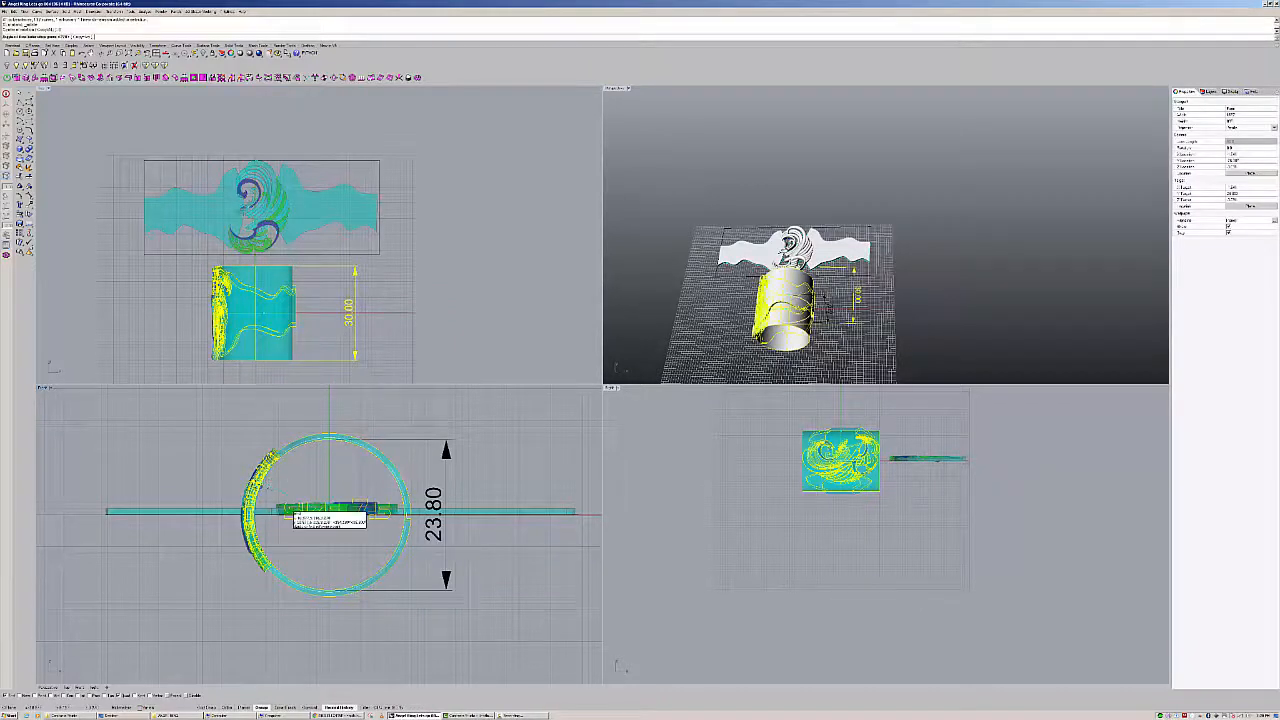
left_click(174, 514)
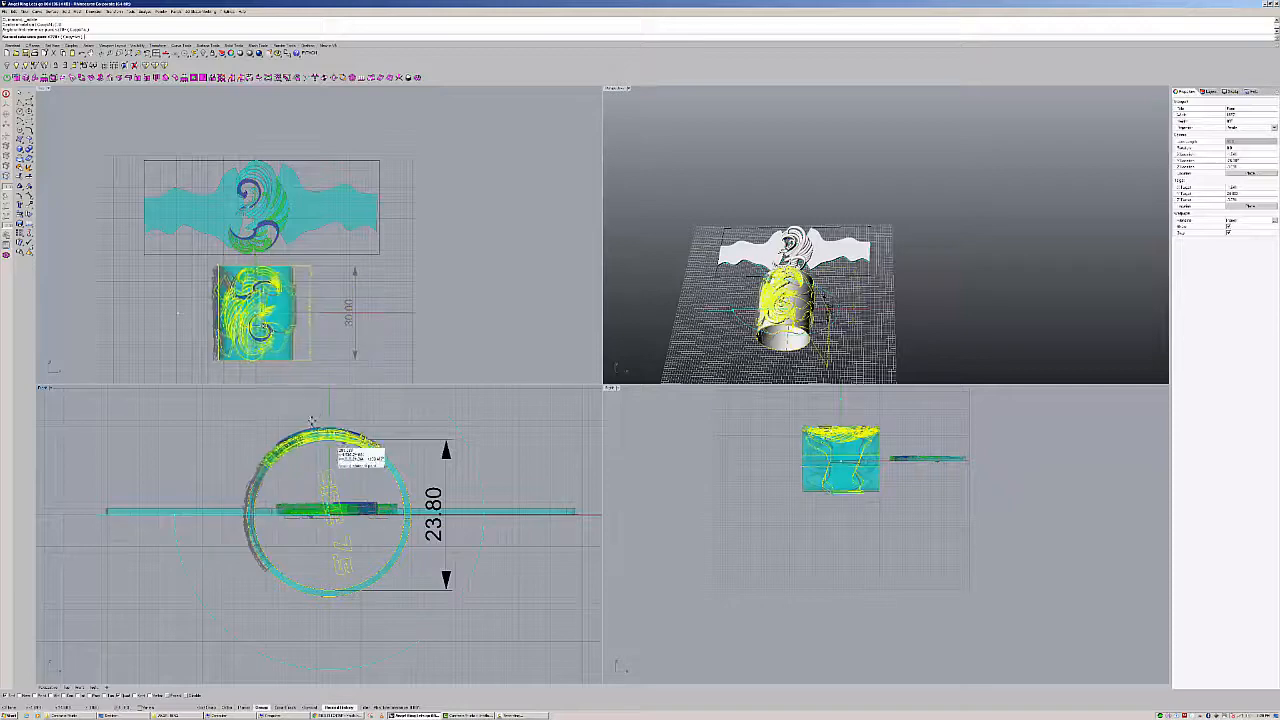
left_click(390, 438)
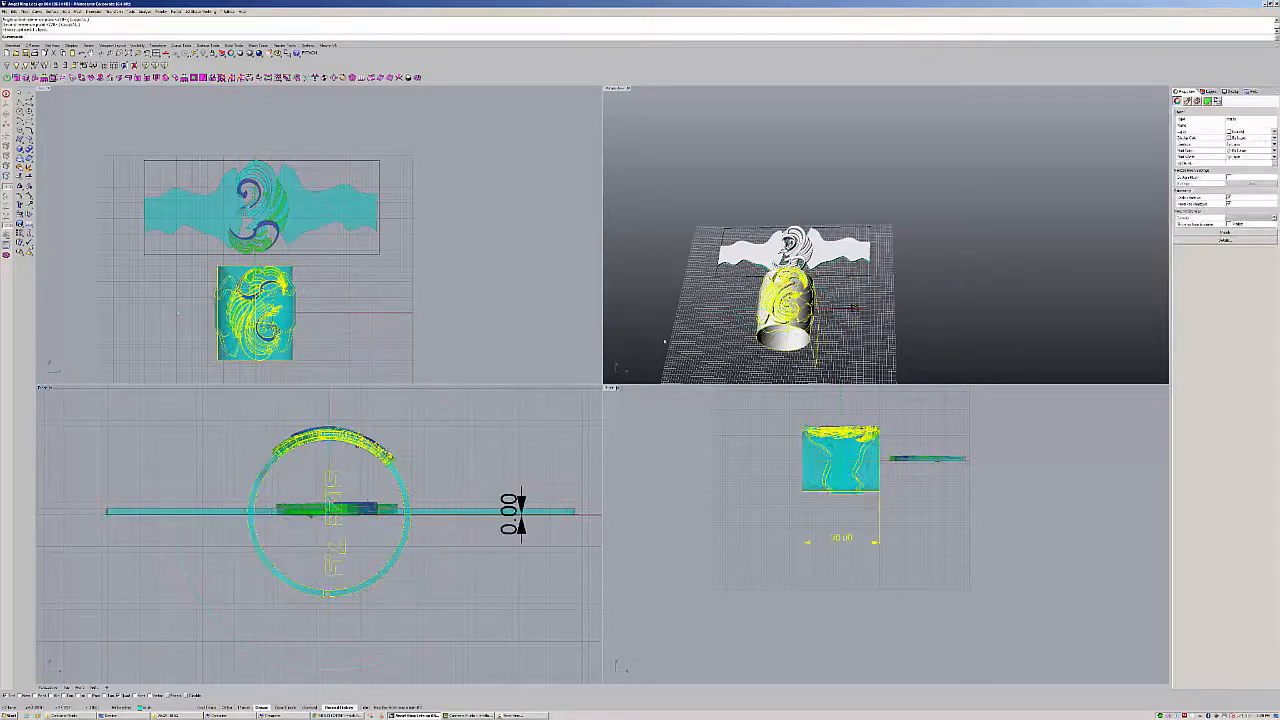
- Delete the ring-sized cylinder and view the wrapped ring beside the flat layout
left_click(740, 328)
scroll(747, 326, "up", 8)
left_click(803, 357)
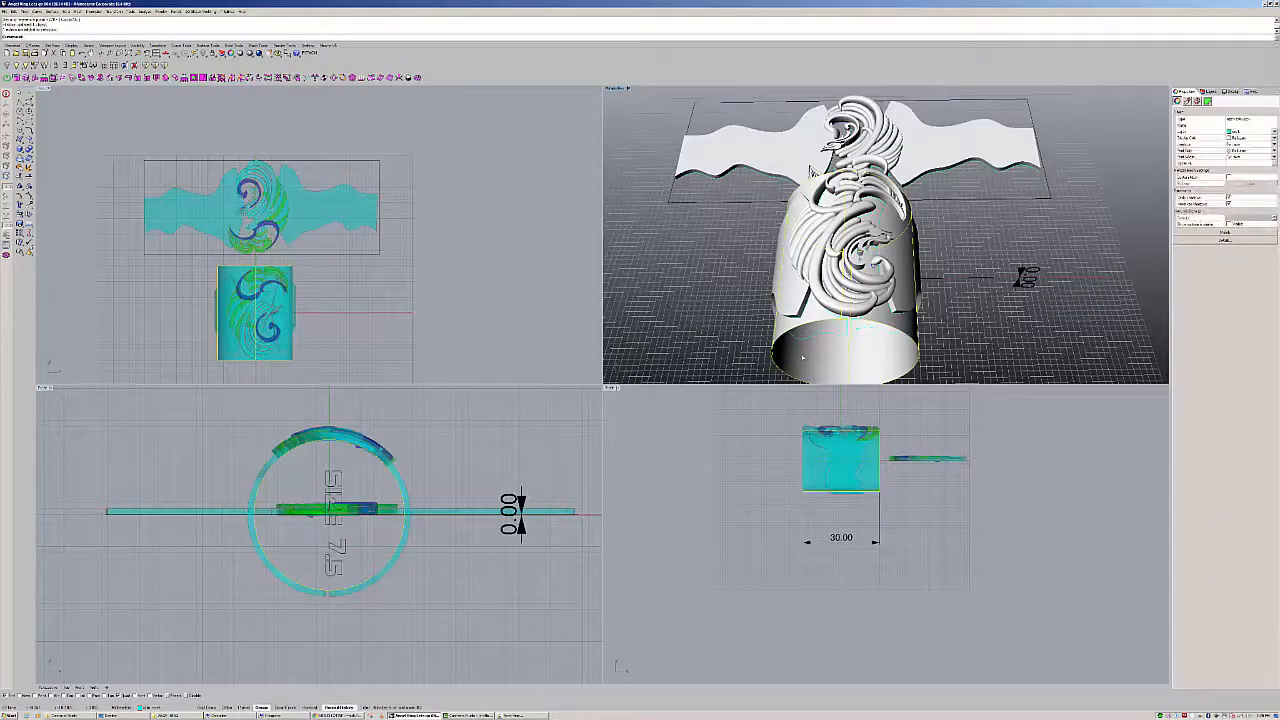
key("Delete")
right_click_drag(803, 357, 841, 150)
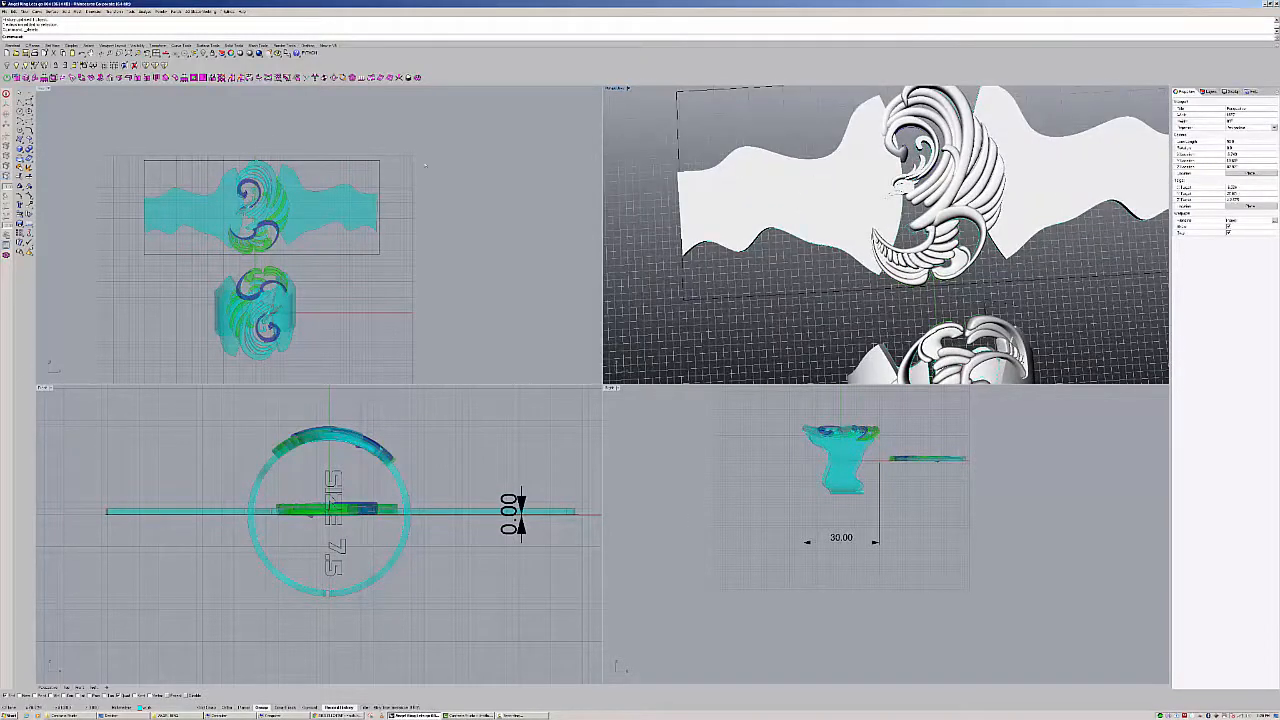
right_click_drag(226, 235, 233, 198)
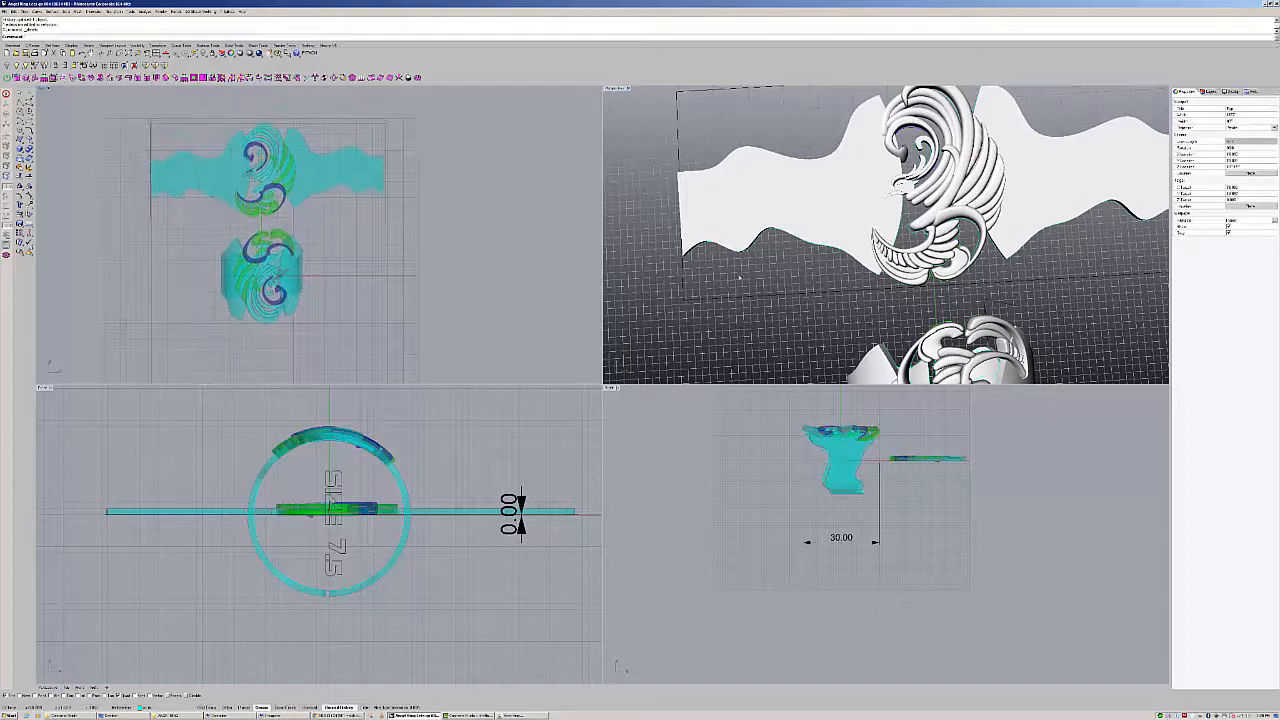
scroll(660, 135, "down", 6)
right_click_drag(660, 135, 660, 122, "shift")
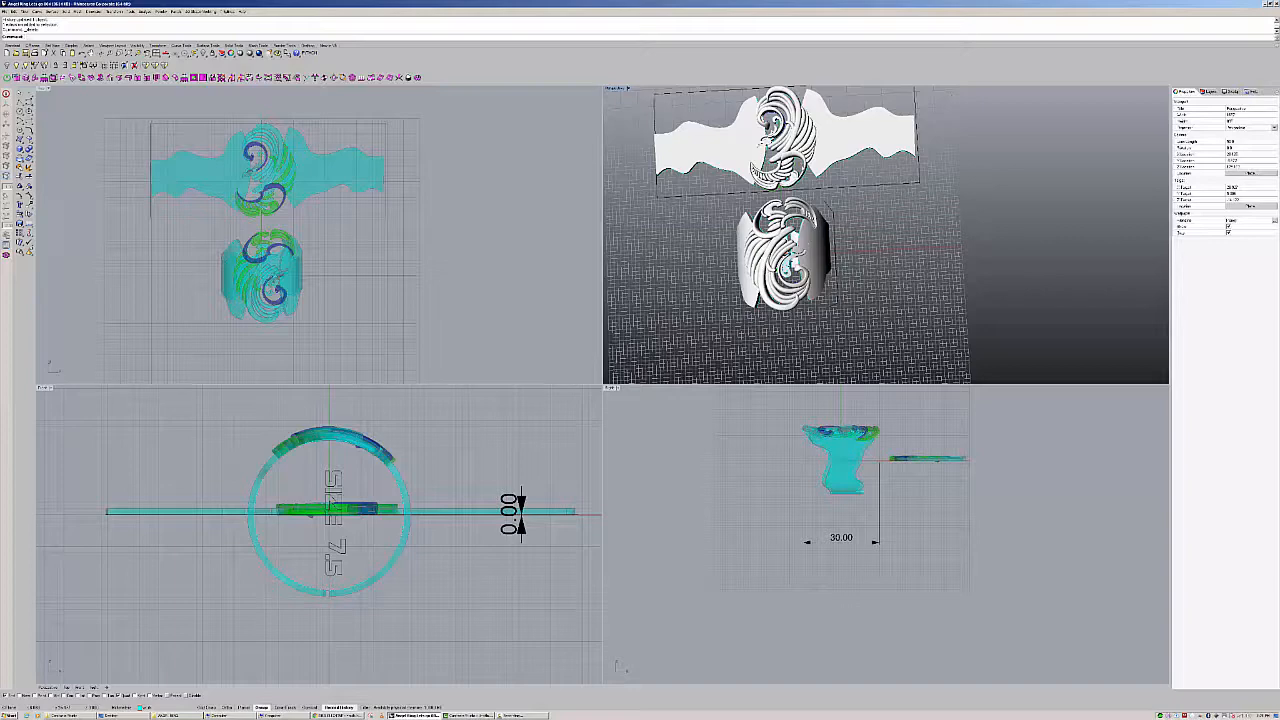
- Undo the deletion of the ring-sized cylinder
key("ctrl+z")
key("Escape")
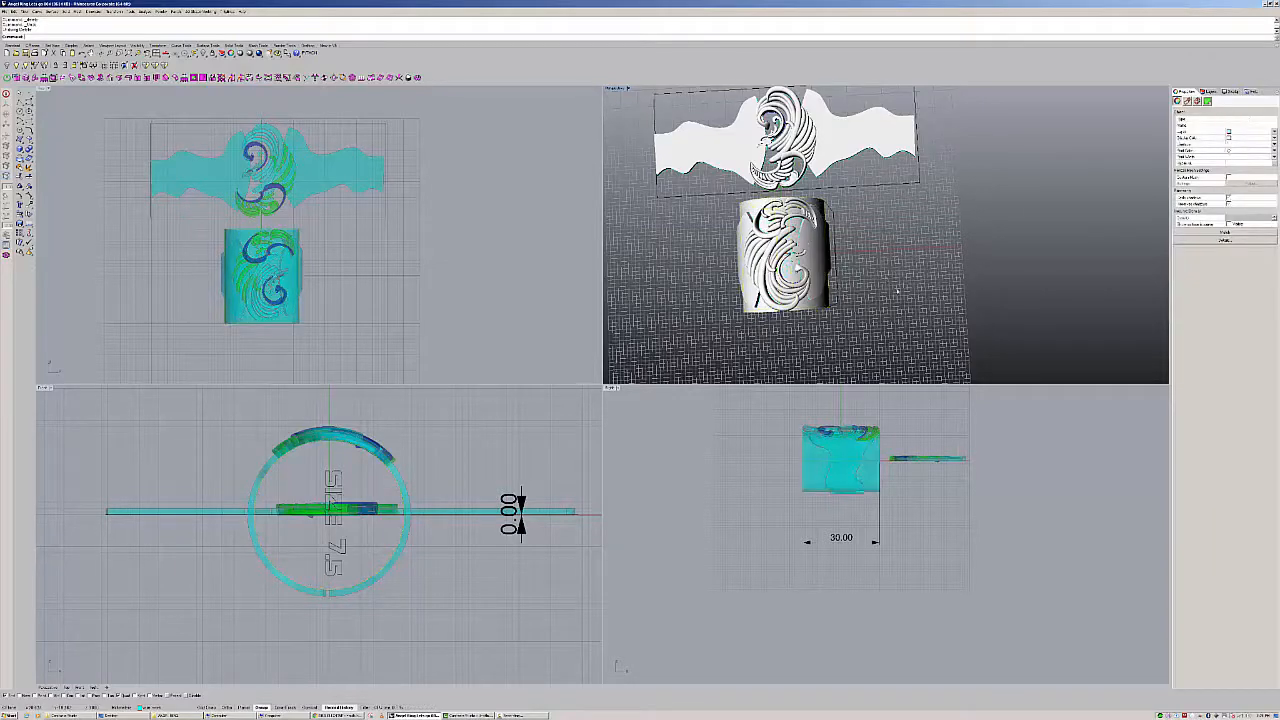
- Switch the perspective viewport to Shaded display and inspect the seam where the band ends meet on the cylinder, outside and inside
right_click_drag(835, 343, 790, 305)
scroll(818, 242, "up", 5)
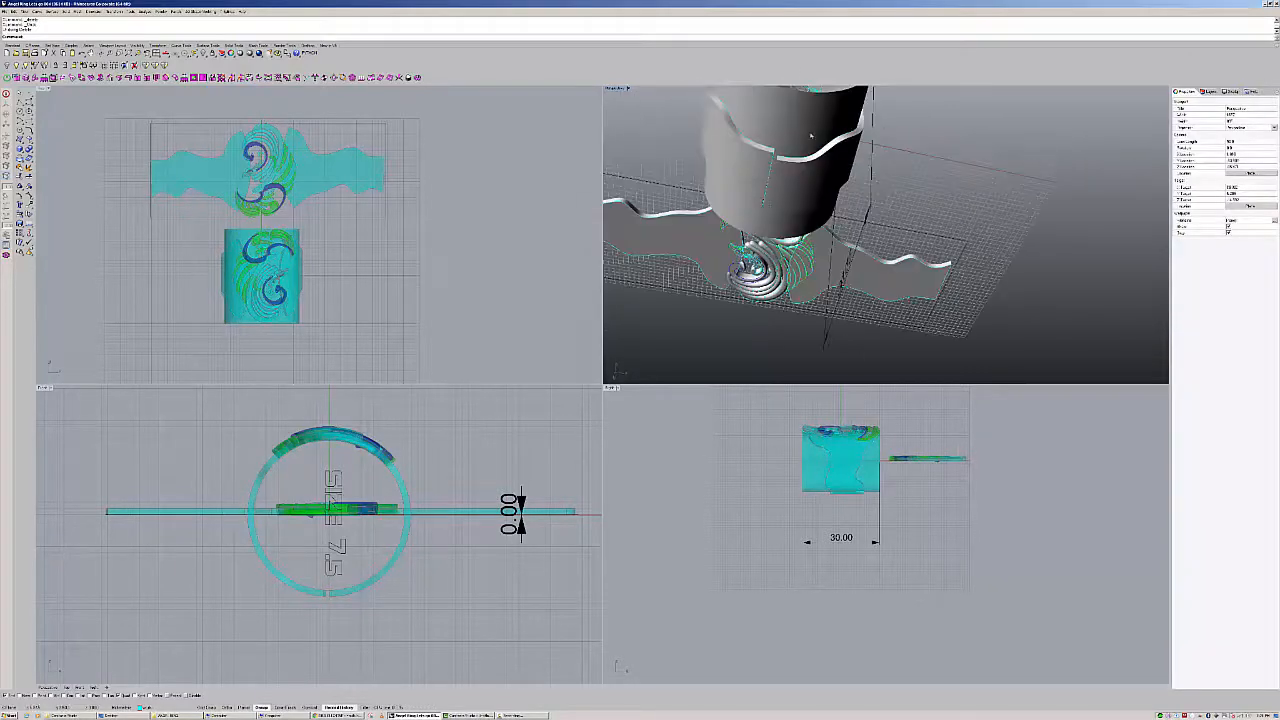
left_click(788, 139)
left_click(835, 149)
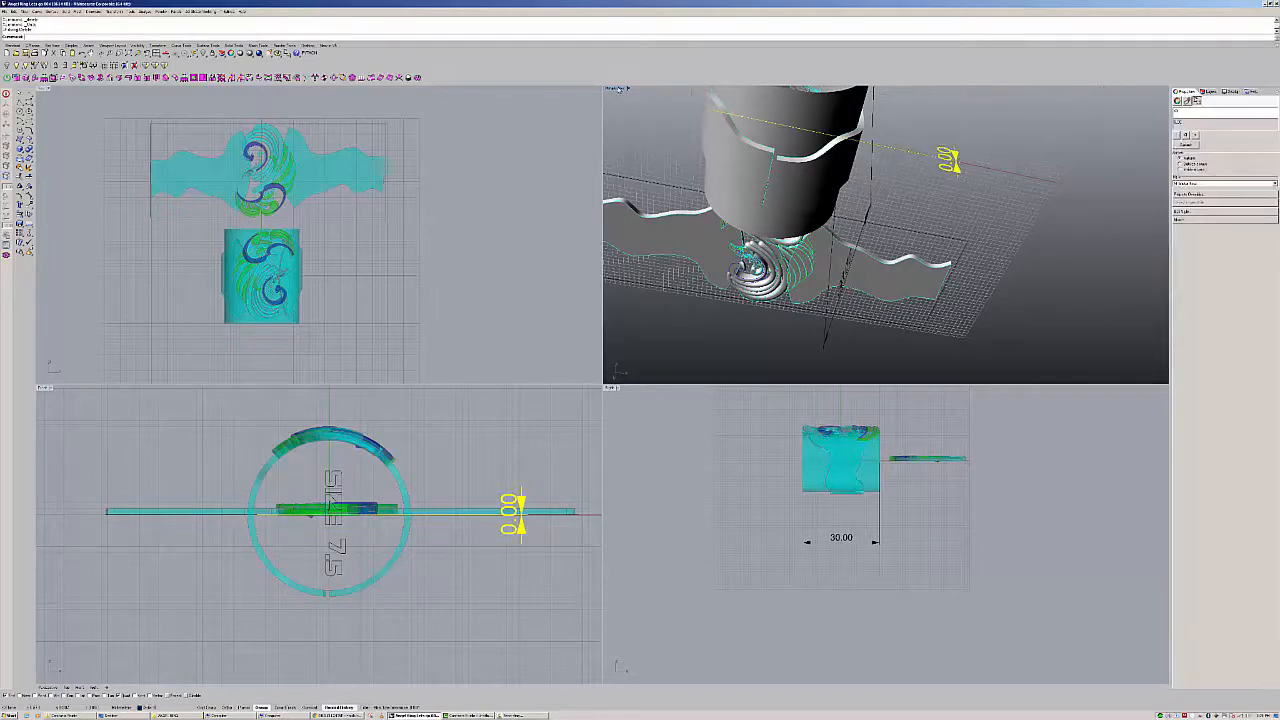
left_click(615, 89)
left_click(617, 110)
scroll(718, 146, "down", 6)
right_click_drag(718, 146, 731, 182)
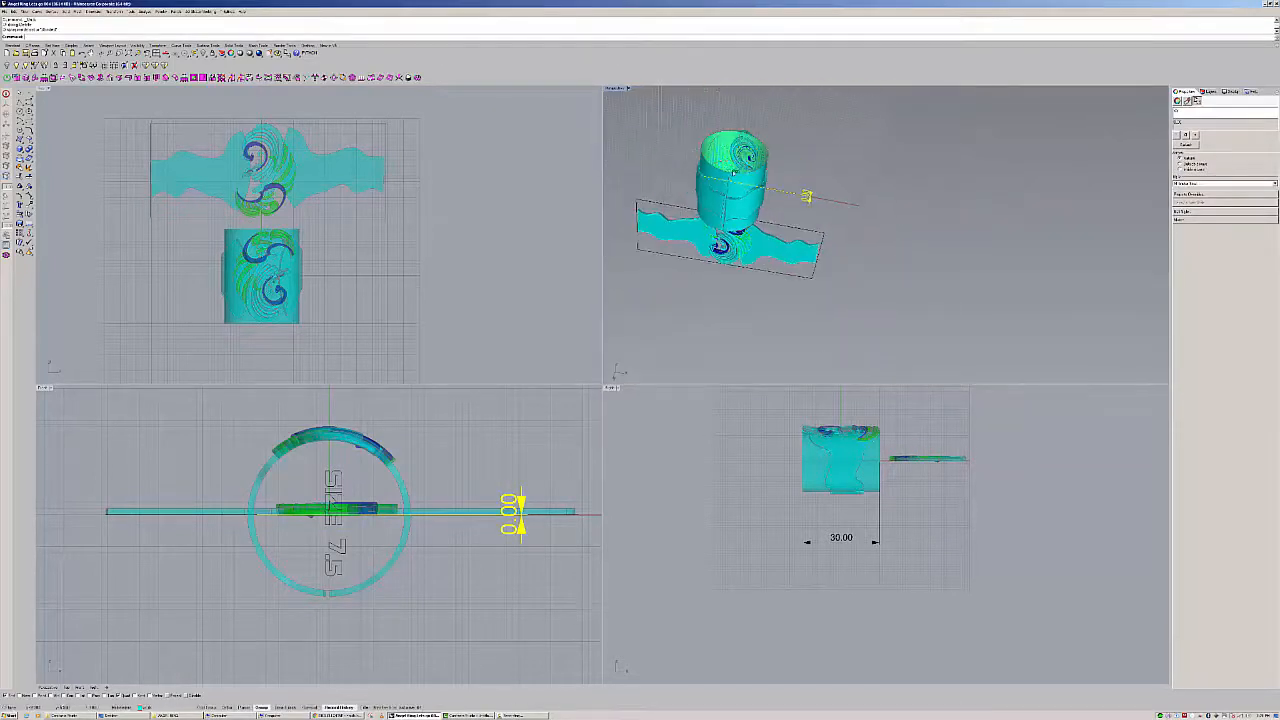
scroll(731, 182, "up", 7)
left_click(713, 185)
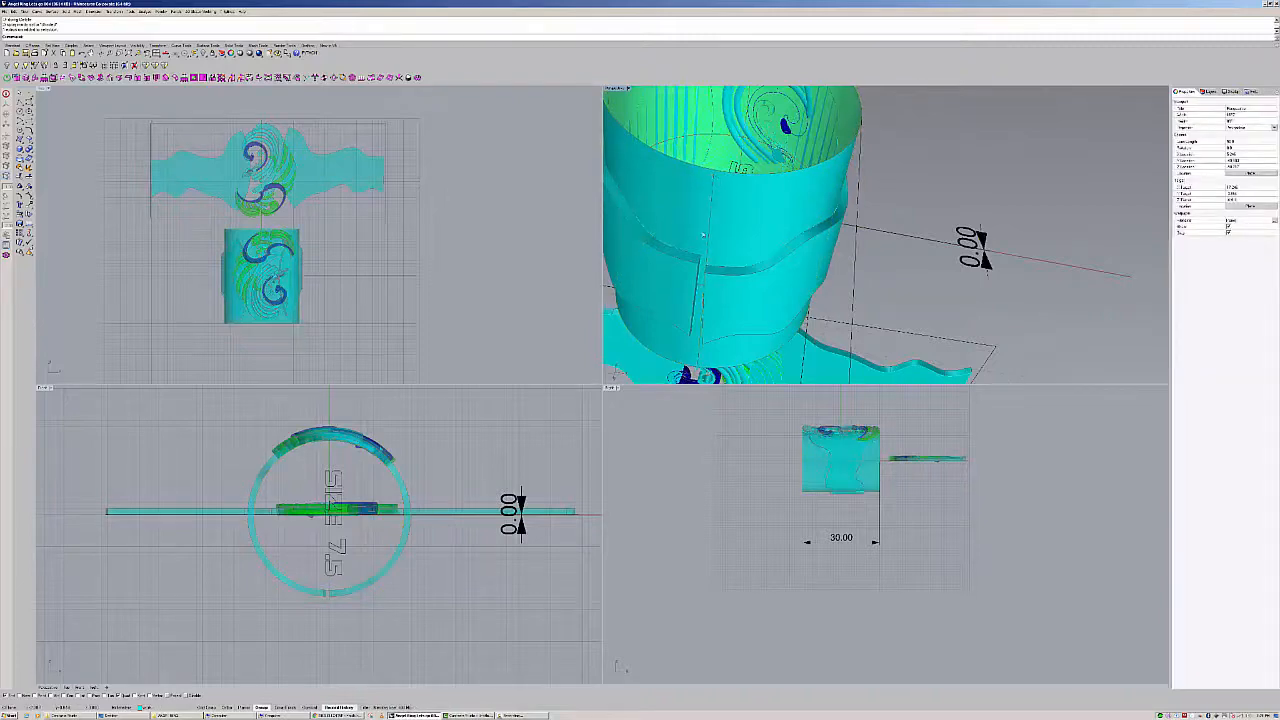
right_click_drag(703, 234, 707, 320)
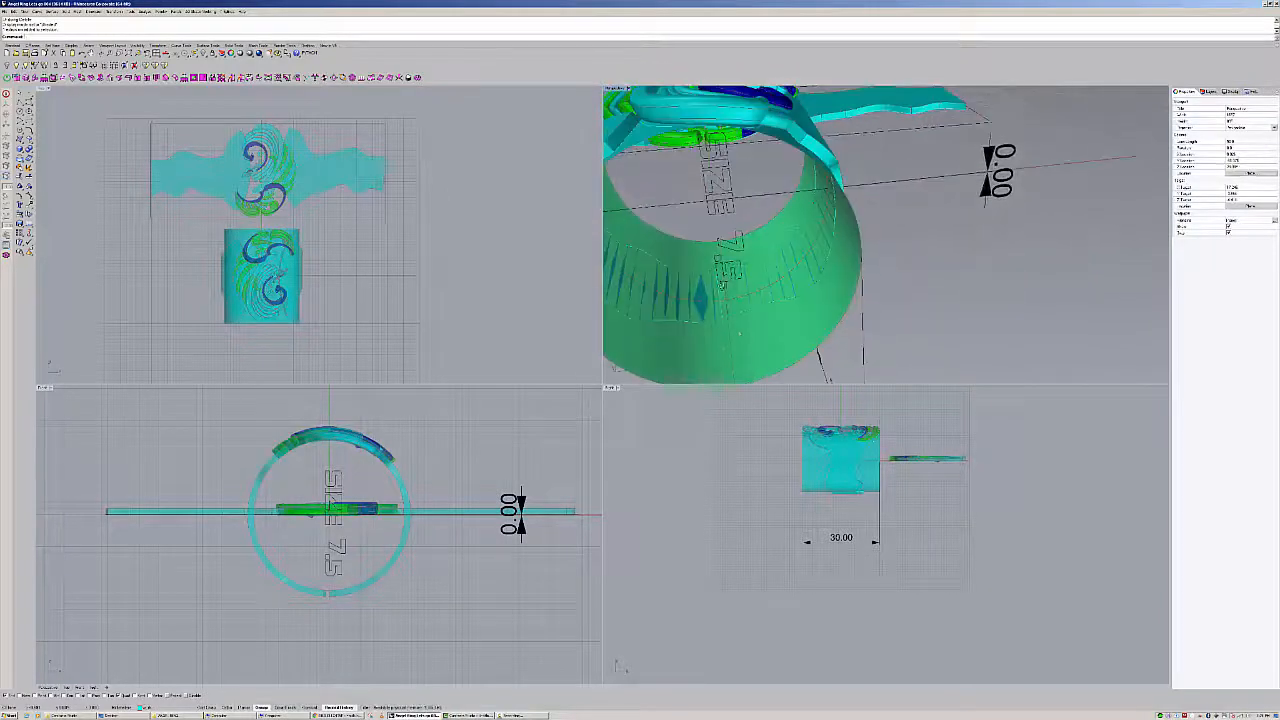
- Select the rectangular outline around the flat layout and view it together with both wavy bands in perspective
scroll(747, 345, "down", 5)
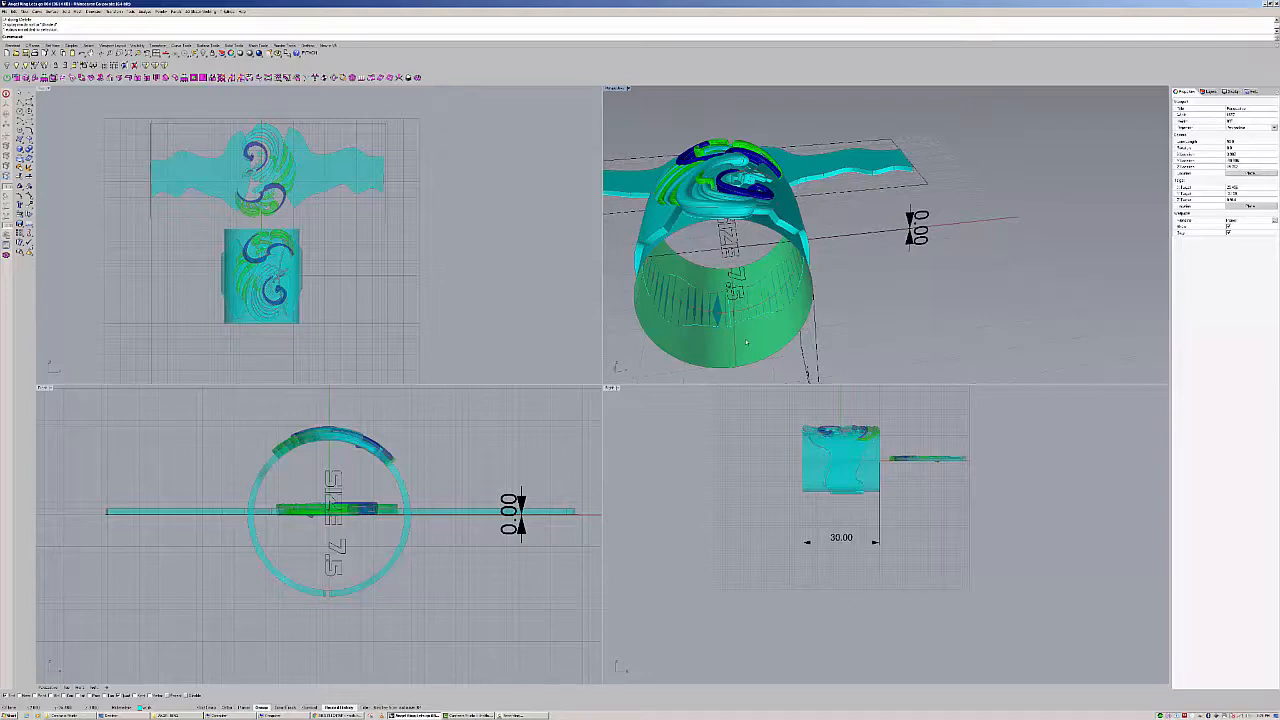
left_click(783, 256)
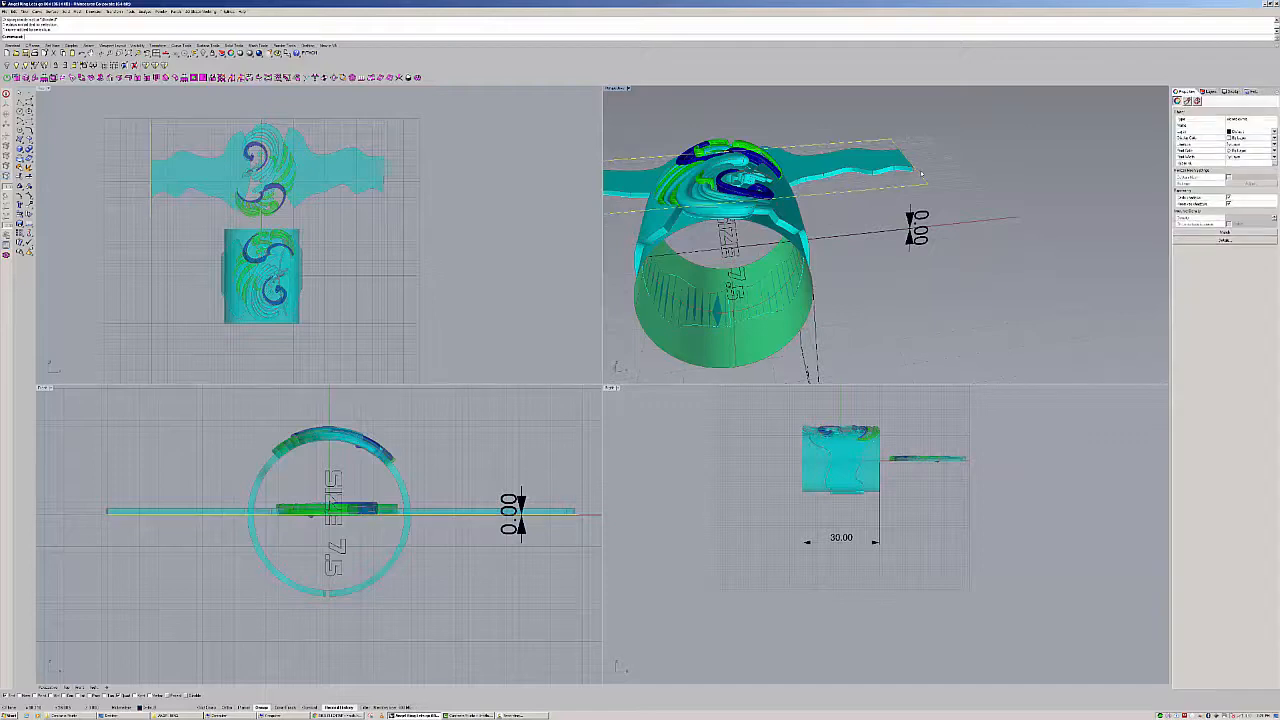
scroll(783, 256, "down", 6)
right_click_drag(783, 256, 858, 256)
scroll(696, 212, "up", 9)
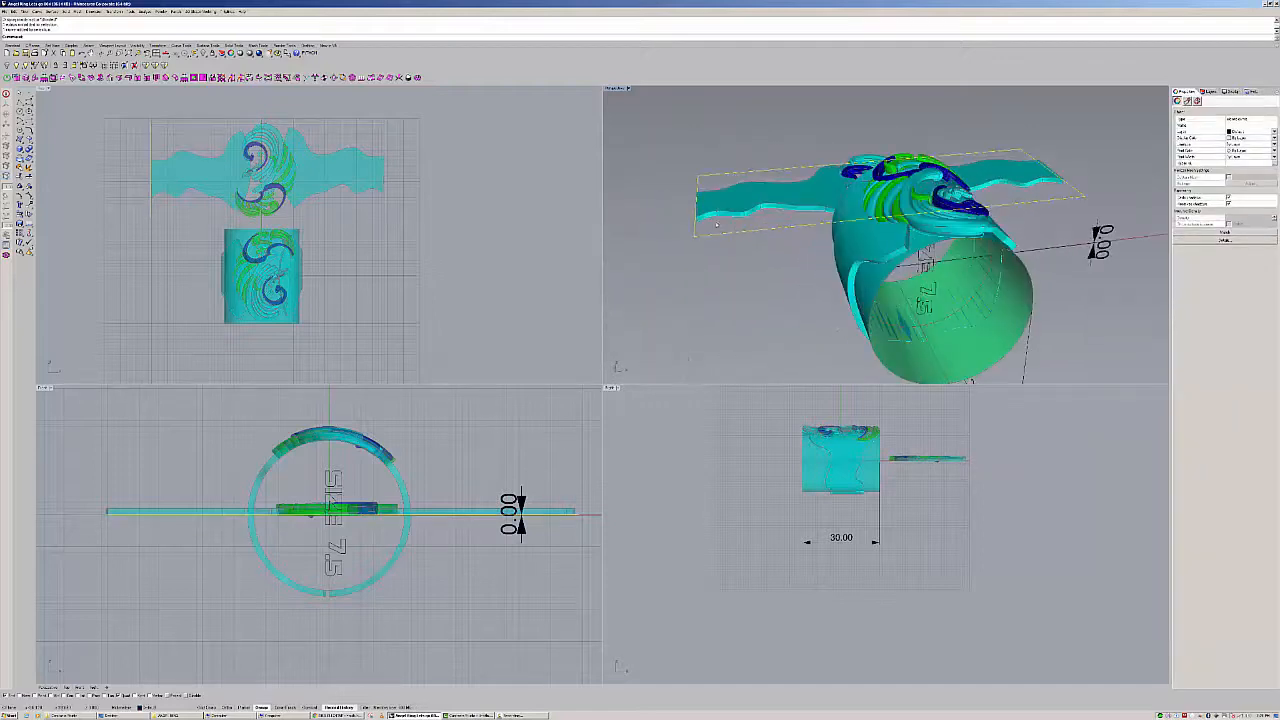
- Select the flat wavy band on the ornament's left and examine how its outer end meets the rectangle's edge in the top view
left_click(698, 211)
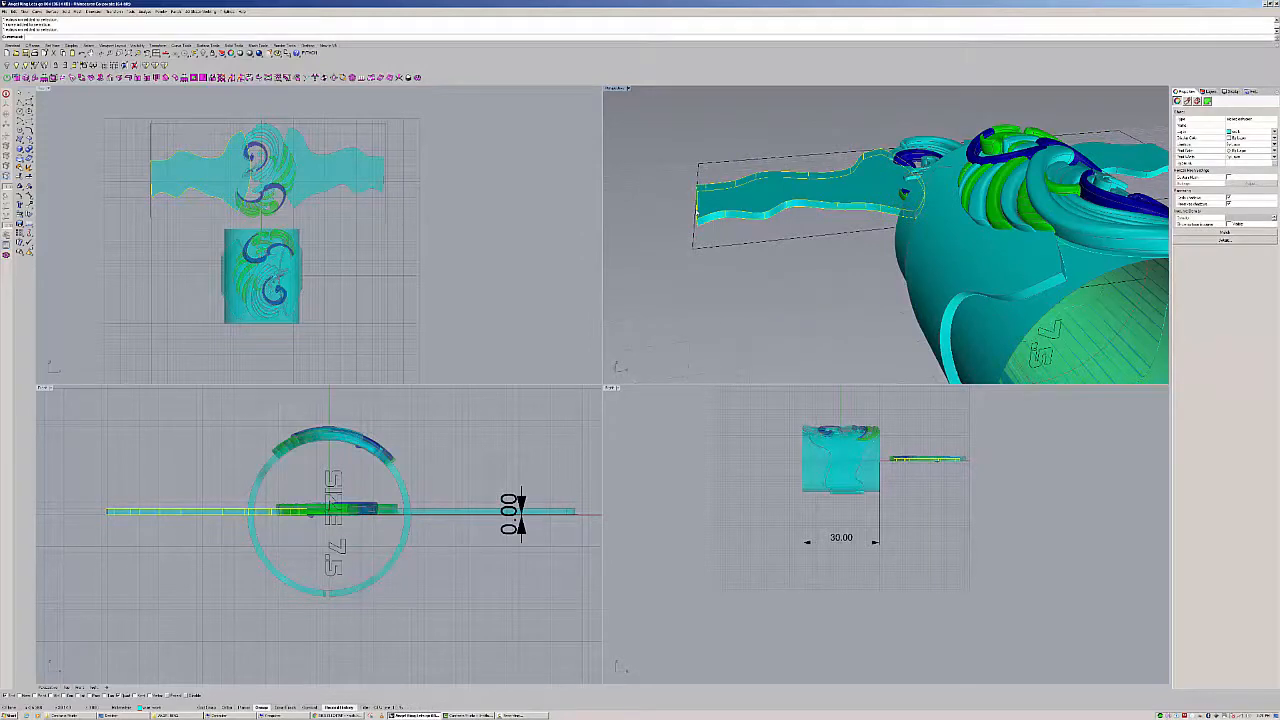
scroll(165, 174, "up", 14)
right_click_drag(211, 161, 303, 171)
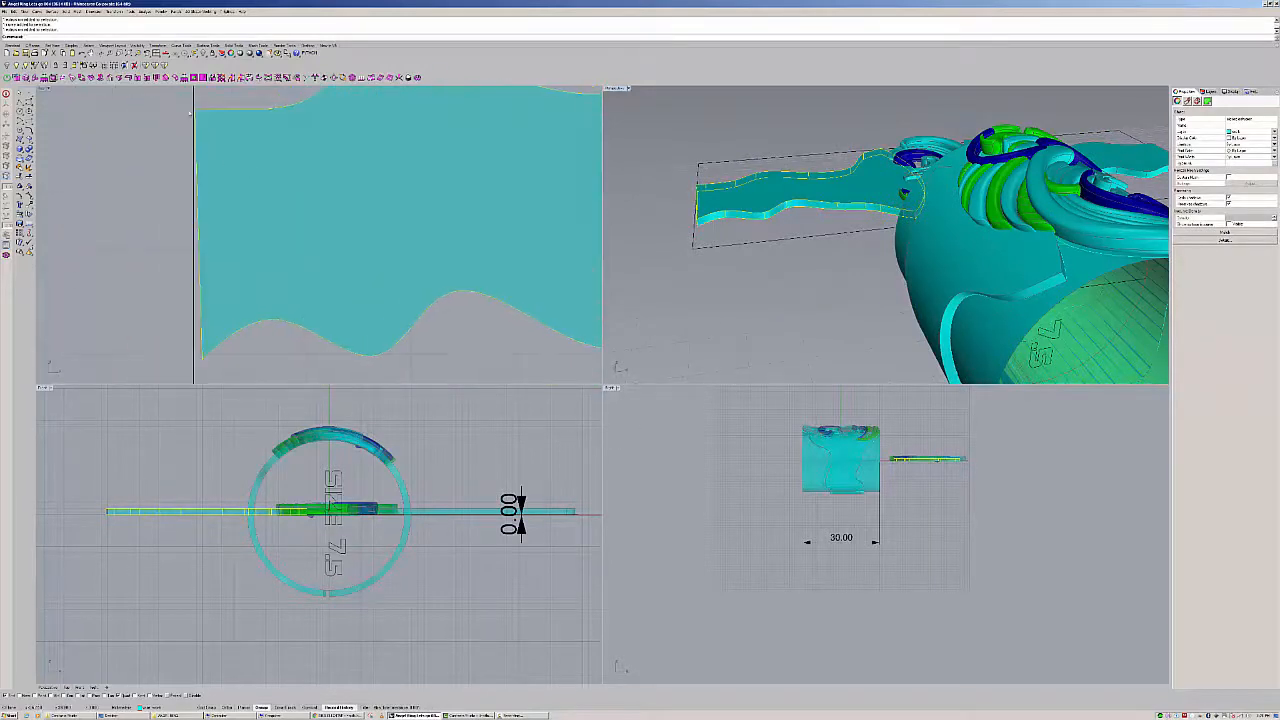
scroll(163, 110, "up", 4)
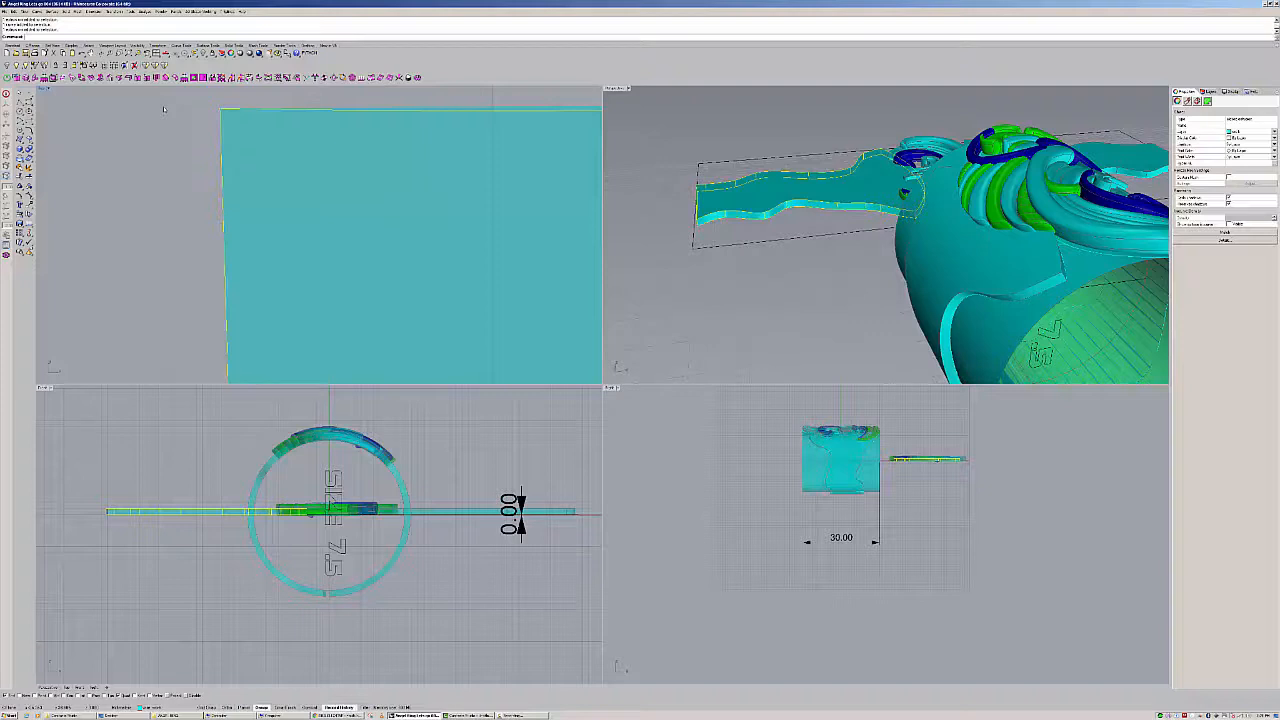
scroll(231, 138, "down", 5)
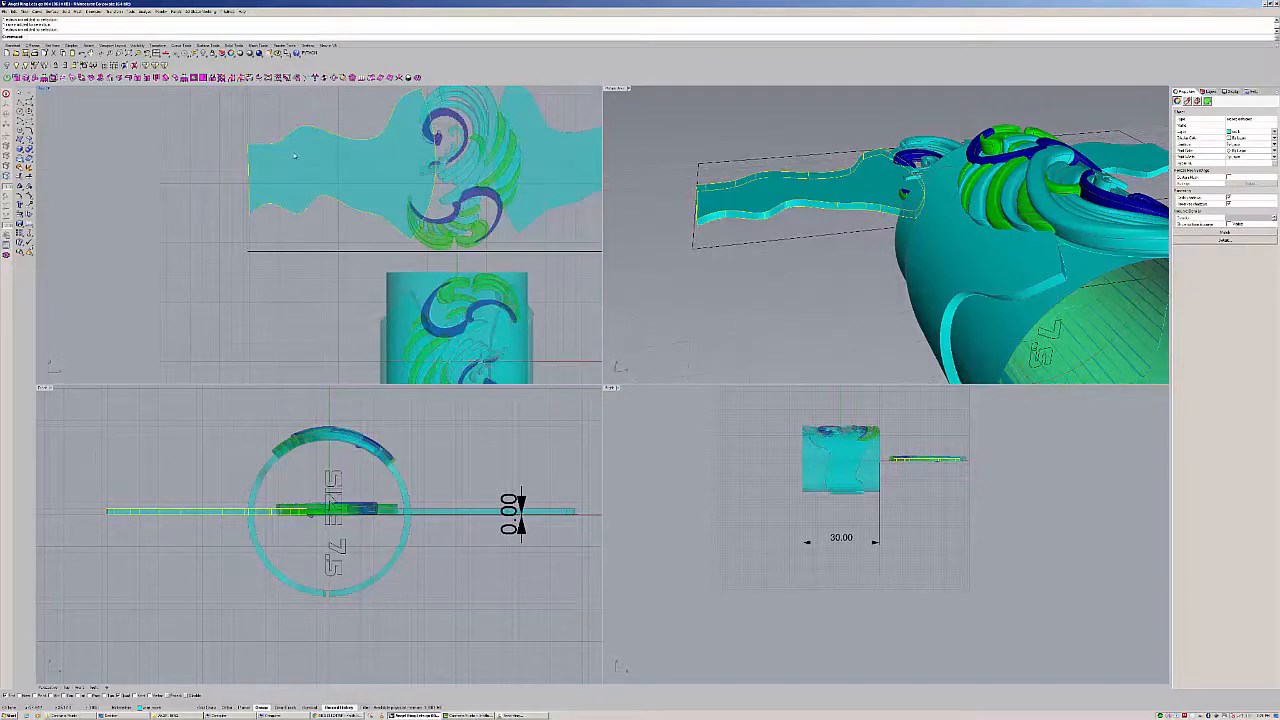
scroll(390, 160, "down", 3)
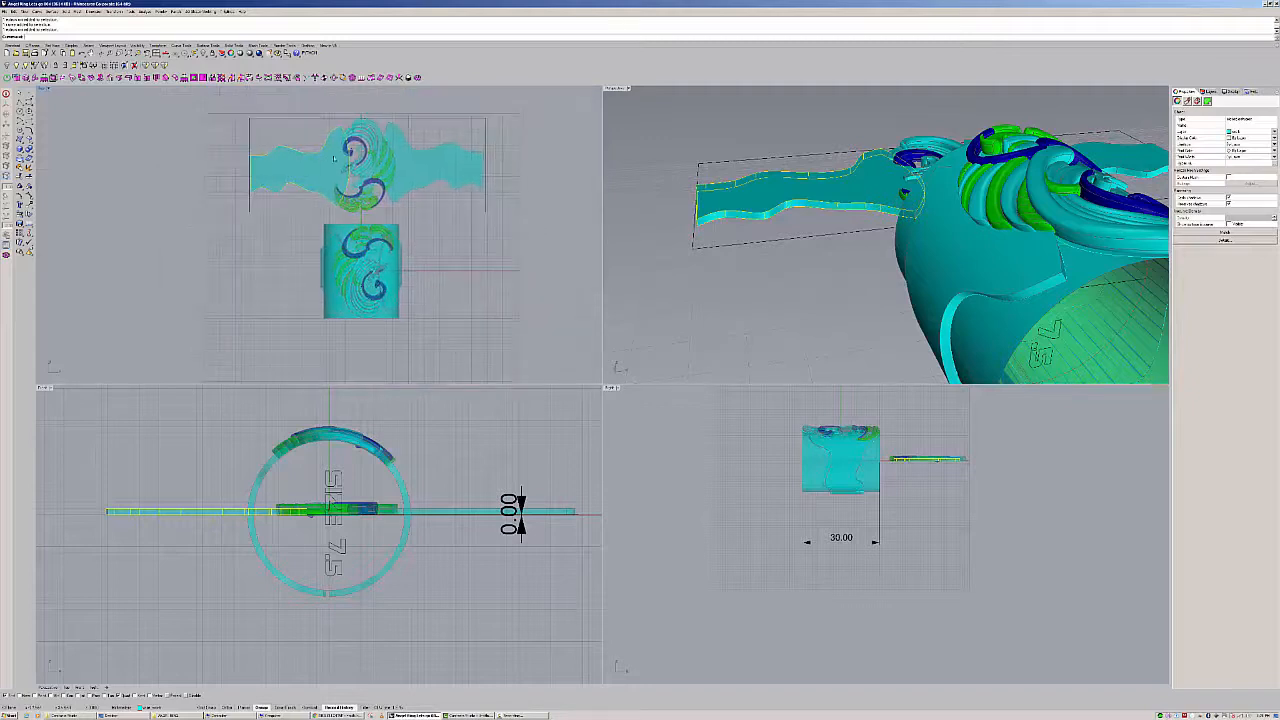
right_click_drag(390, 165, 368, 186)
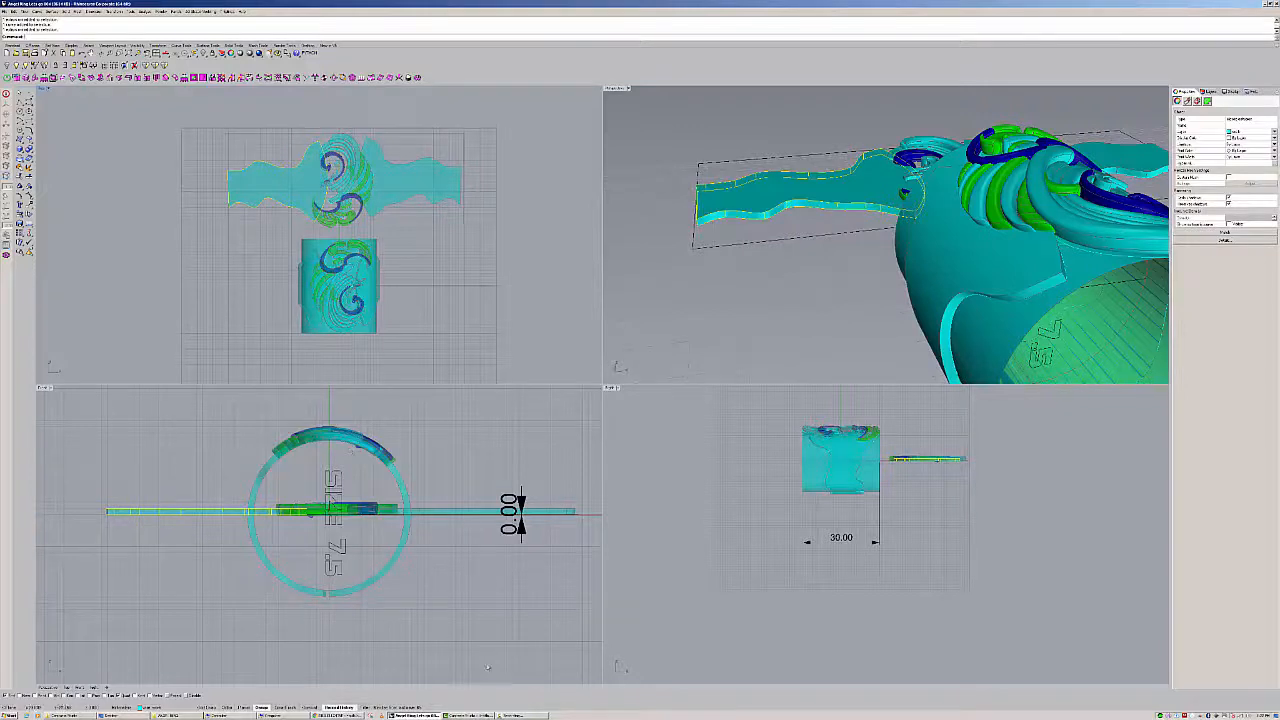
left_click(515, 715)
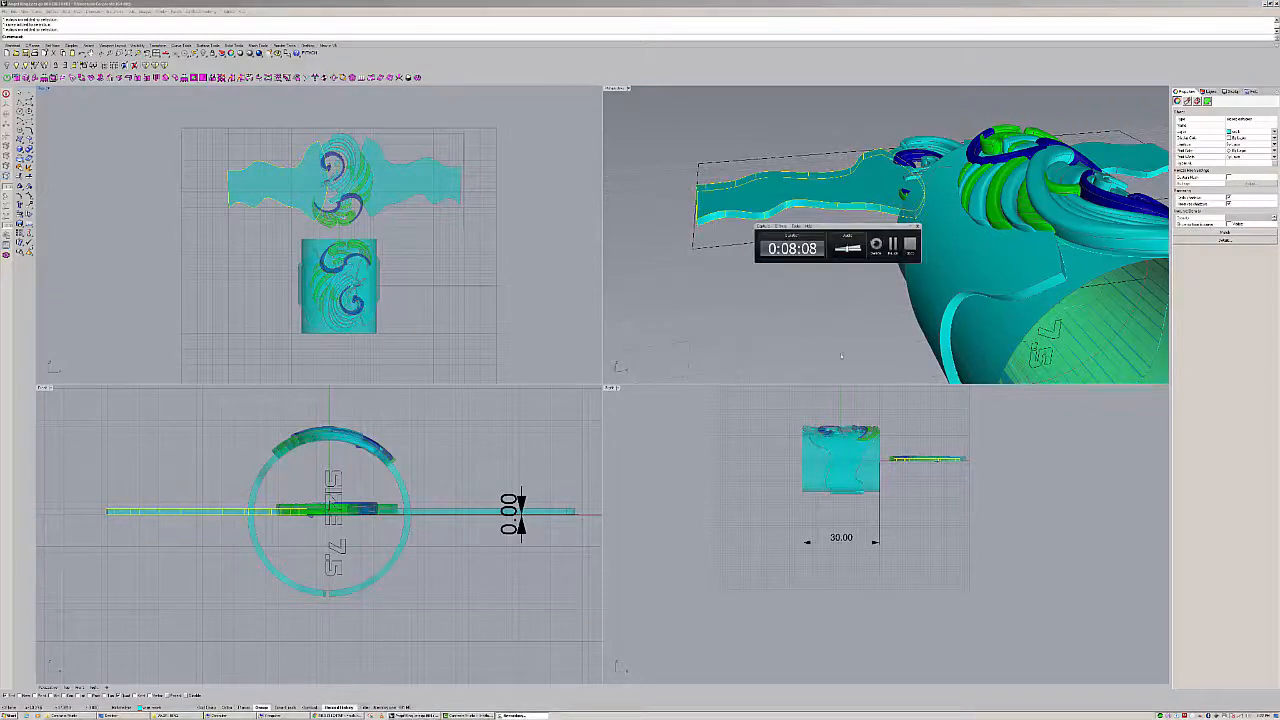